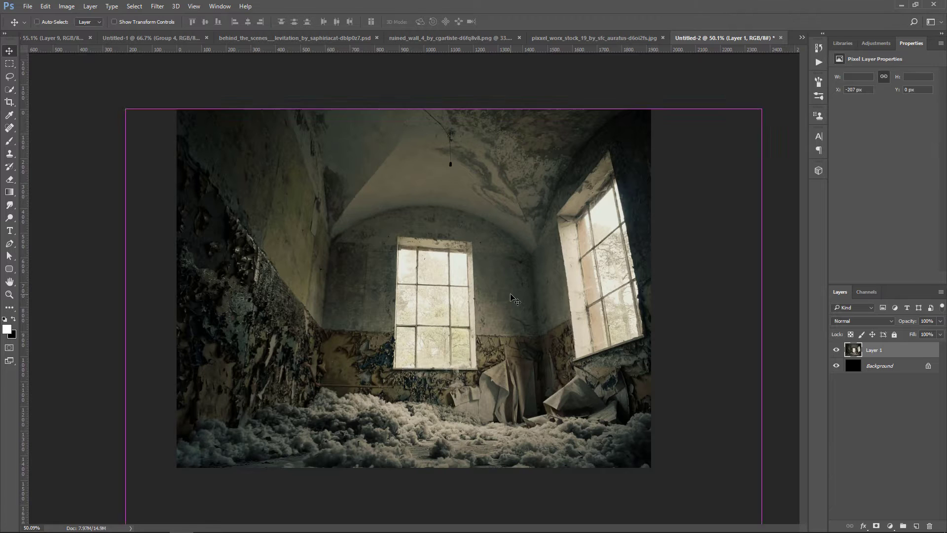
Remove the hanging lamp and its wire from the ceiling on Layer 1 with the Spot Healing Brush.
scroll(510, 293, "up", 2)
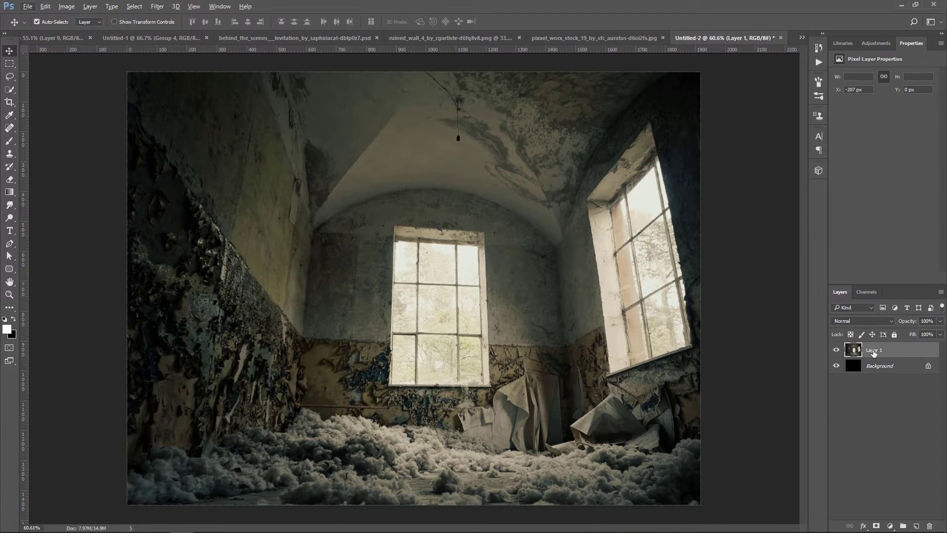
left_click(10, 154)
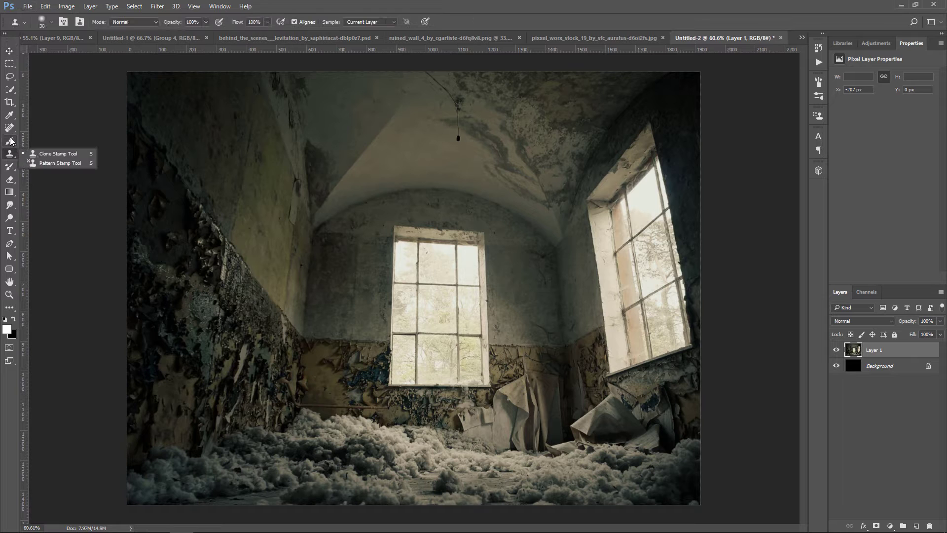
left_click(9, 130)
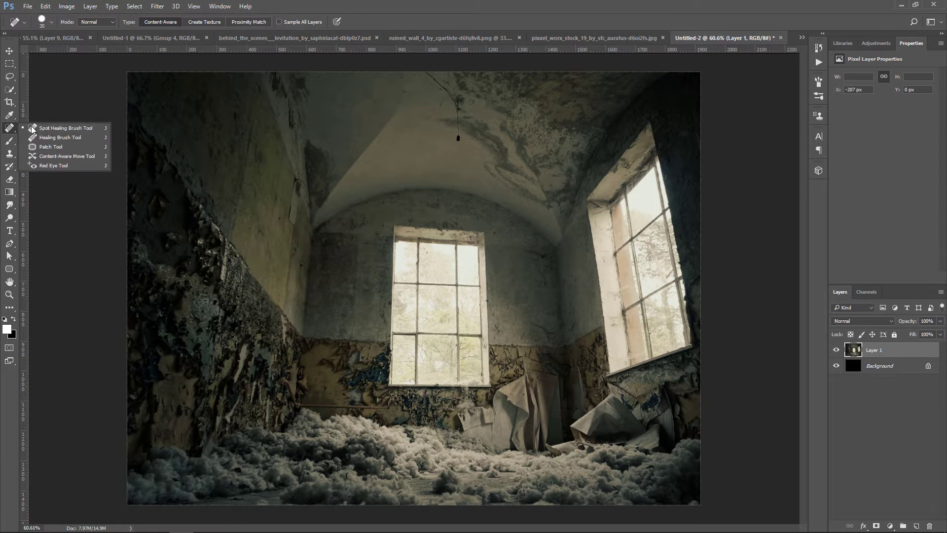
left_click(79, 128)
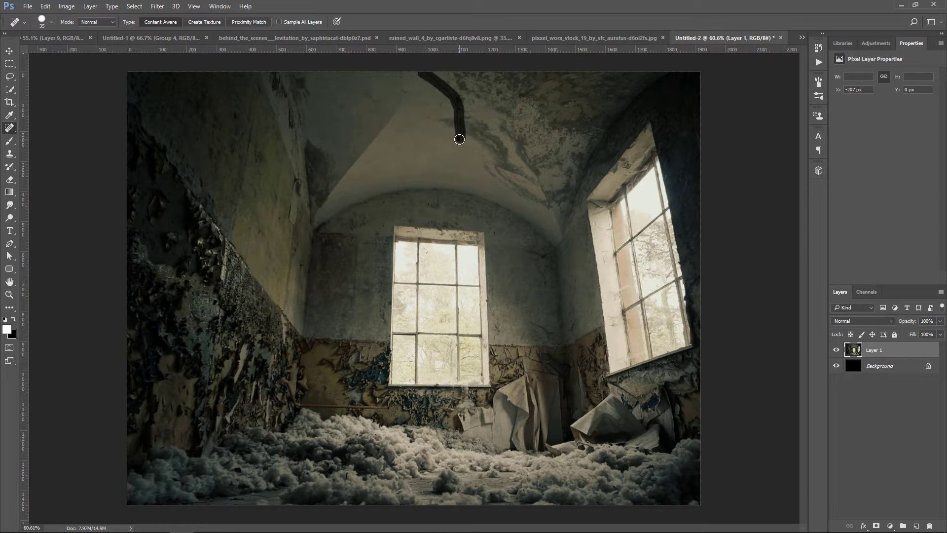
left_click_drag(456, 140, 457, 140)
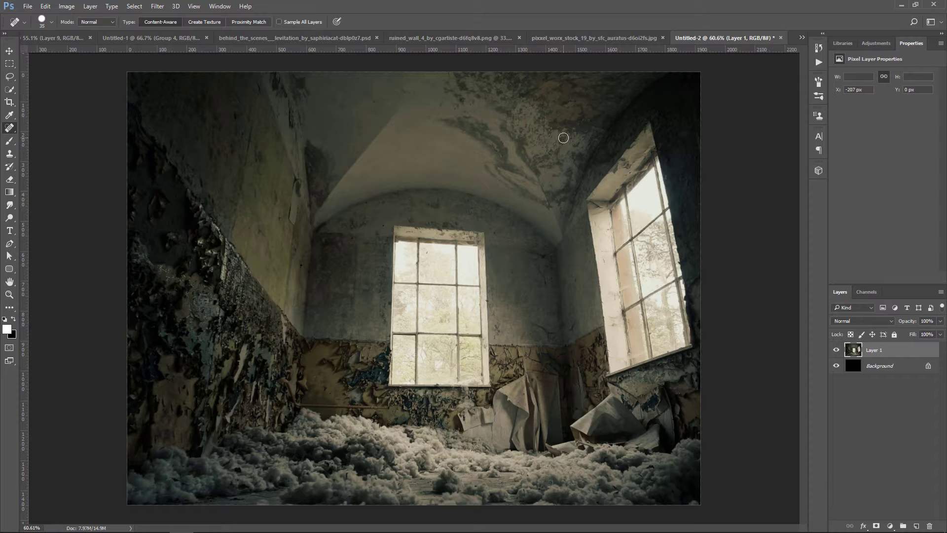
Apply the Camera Raw Filter to Layer 1 with Highlights -29, Shadows +32, Whites -33, Blacks +32 and Clarity +42.
left_click(157, 7)
left_click(206, 65)
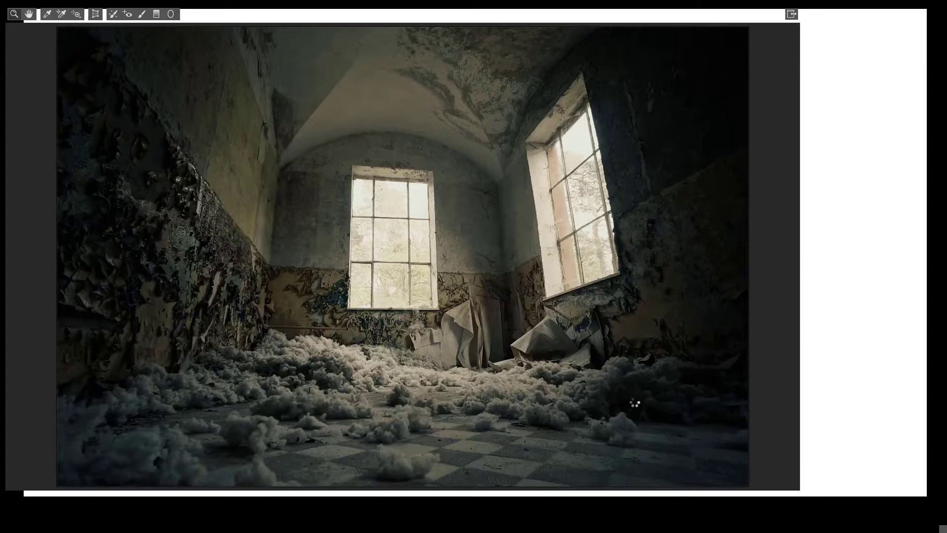
left_click_drag(882, 292, 853, 220)
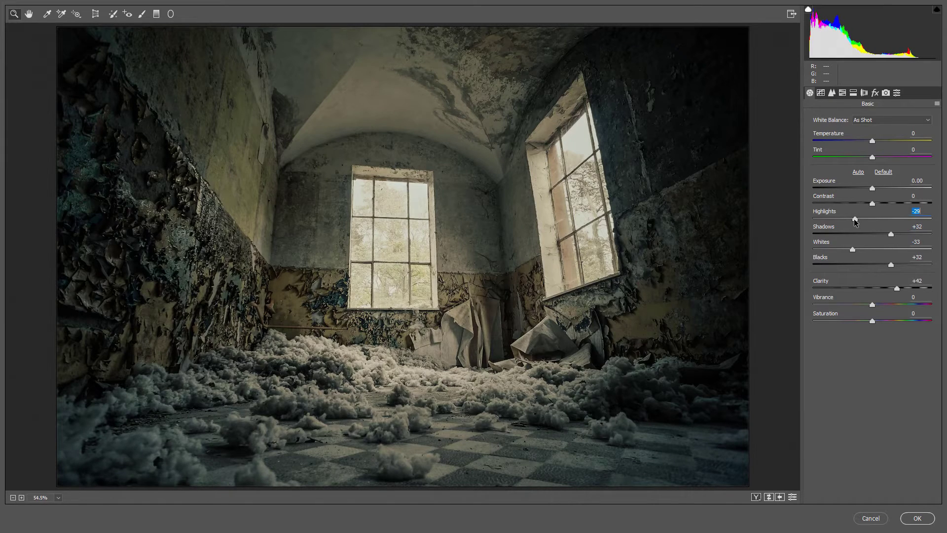
left_click(919, 519)
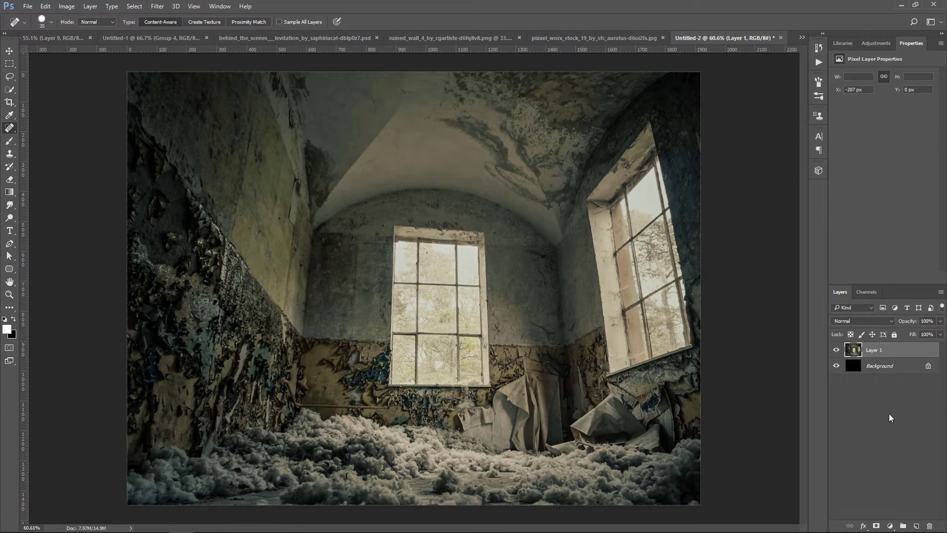
Create a new layer above the room photo and set up a black brush at 53% opacity.
left_click(917, 525)
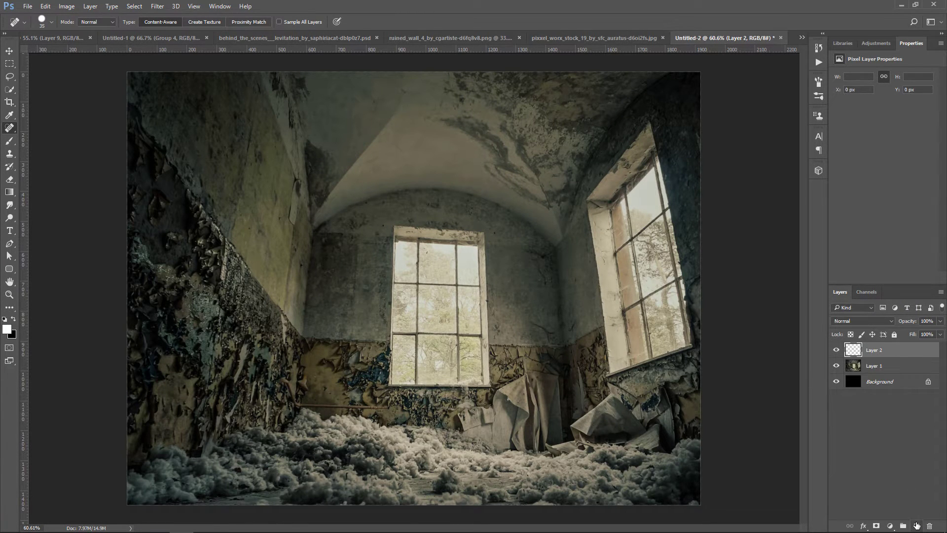
left_click(10, 142)
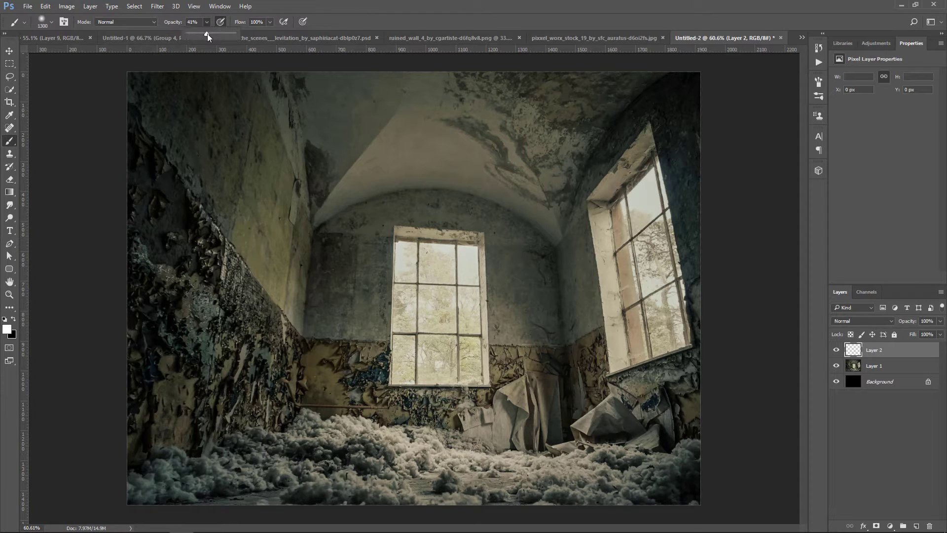
left_click(13, 319)
left_click(6, 328)
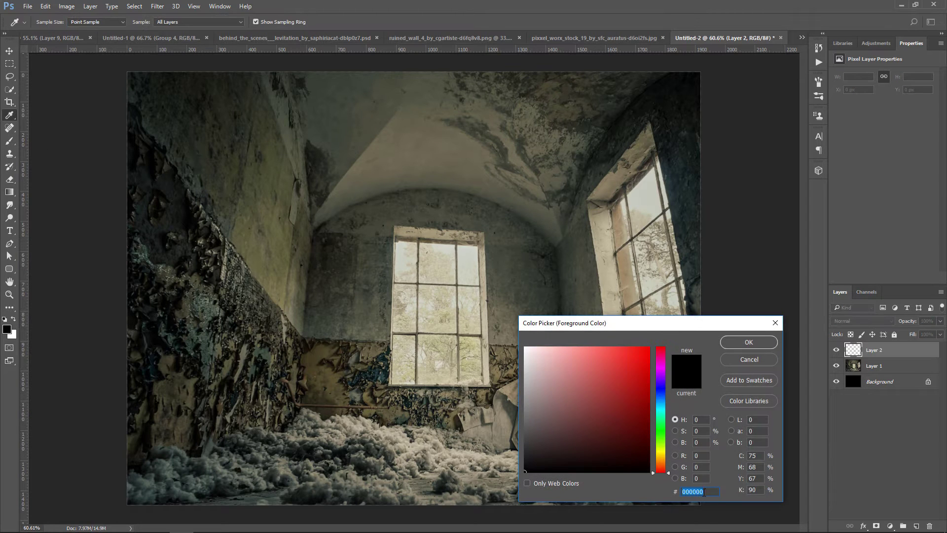
left_click(750, 341)
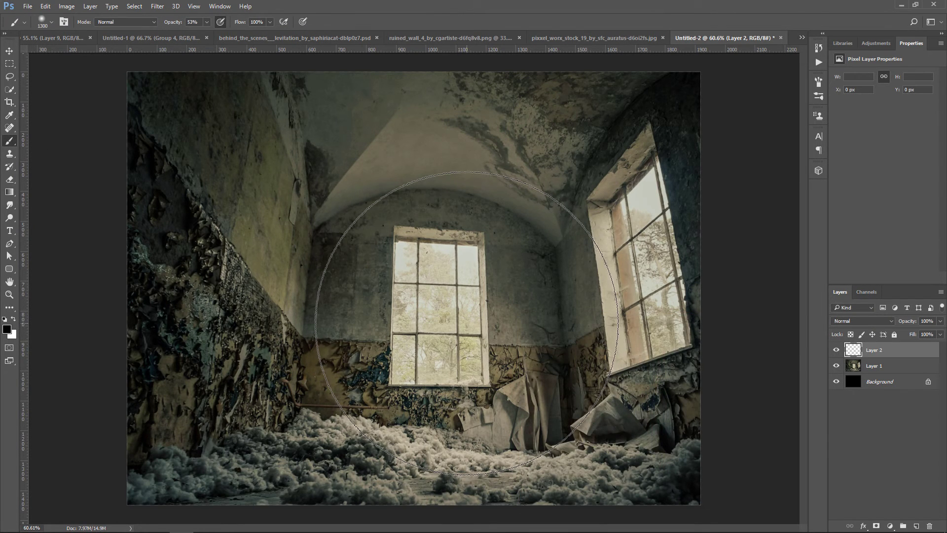
Paint black over the window and wall at the back of the room on Layer 2.
key("bracketleft")
key("bracketleft")
key("bracketleft")
mouse_move(420, 306)
left_mouse_down()
mouse_move(462, 324)
mouse_move(427, 317)
mouse_move(431, 305)
mouse_move(452, 305)
mouse_move(424, 299)
left_mouse_up()
key("bracketright")
key("bracketright")
Darken the lower back wall and the crumpled fabric below the side window using a smaller brush.
key("bracketleft")
key("bracketleft")
key("bracketleft")
key("bracketleft")
key("bracketleft")
key("bracketleft")
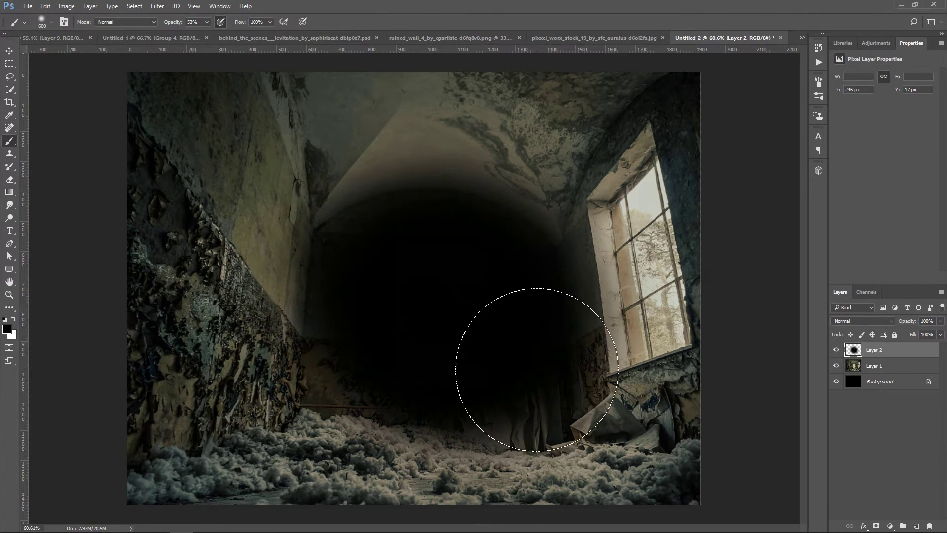
left_click_drag(545, 398, 611, 424)
Paint black over the ceiling, side walls and floor to darken the whole room around the side window.
key("bracketright")
key("bracketright")
key("bracketright")
key("bracketright")
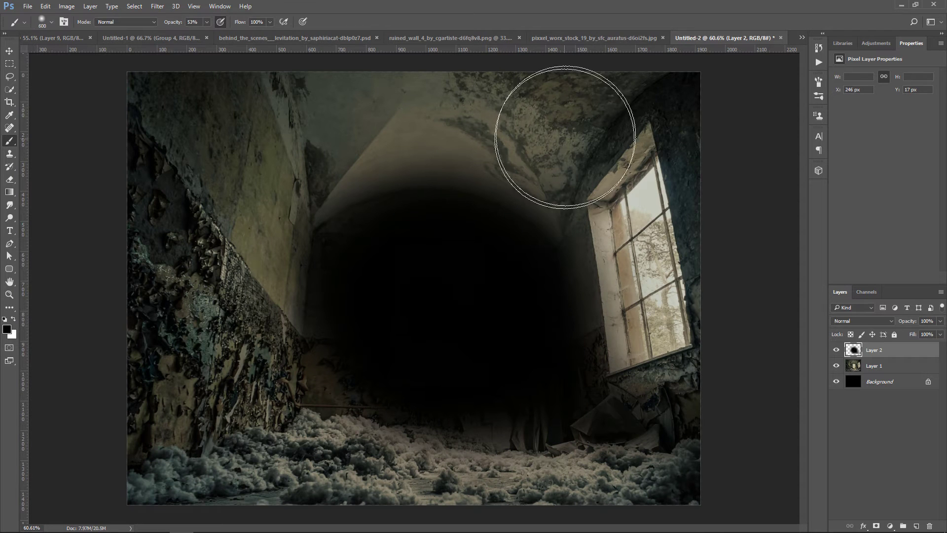
mouse_move(529, 116)
left_mouse_down()
mouse_move(503, 158)
mouse_move(579, 94)
mouse_move(436, 121)
mouse_move(92, 135)
mouse_move(346, 205)
mouse_move(284, 247)
mouse_move(113, 284)
mouse_move(268, 337)
mouse_move(265, 387)
mouse_move(1, 443)
mouse_move(70, 463)
mouse_move(350, 269)
mouse_move(312, 284)
mouse_move(298, 271)
mouse_move(283, 290)
mouse_move(338, 328)
mouse_move(254, 334)
mouse_move(171, 170)
mouse_move(171, 185)
mouse_move(375, 343)
mouse_move(314, 350)
mouse_move(404, 352)
mouse_move(593, 388)
mouse_move(501, 348)
mouse_move(499, 160)
mouse_move(530, 174)
mouse_move(371, 175)
mouse_move(445, 251)
mouse_move(507, 261)
mouse_move(520, 241)
mouse_move(102, 497)
mouse_move(545, 514)
left_mouse_up()
key("bracketleft")
key("bracketleft")
key("bracketleft")
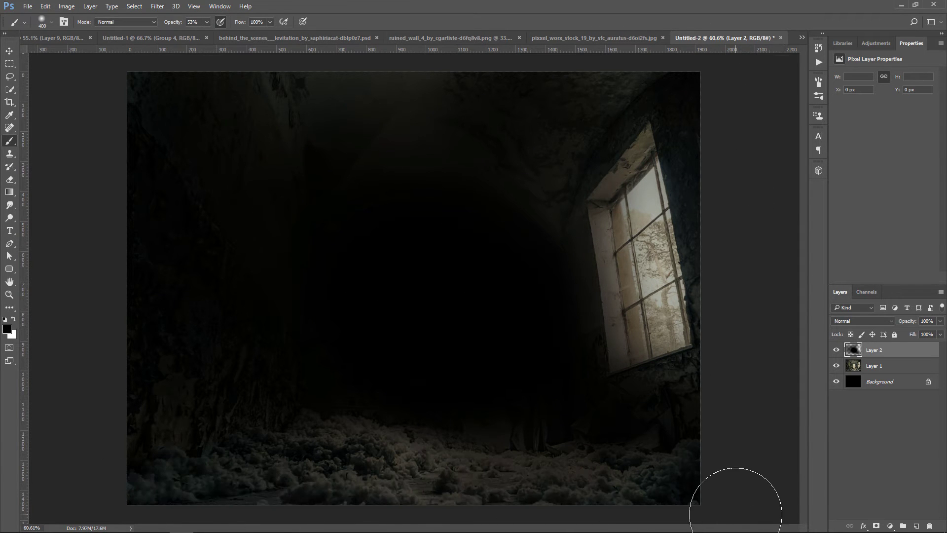
key("bracketright")
key("bracketright")
key("bracketright")
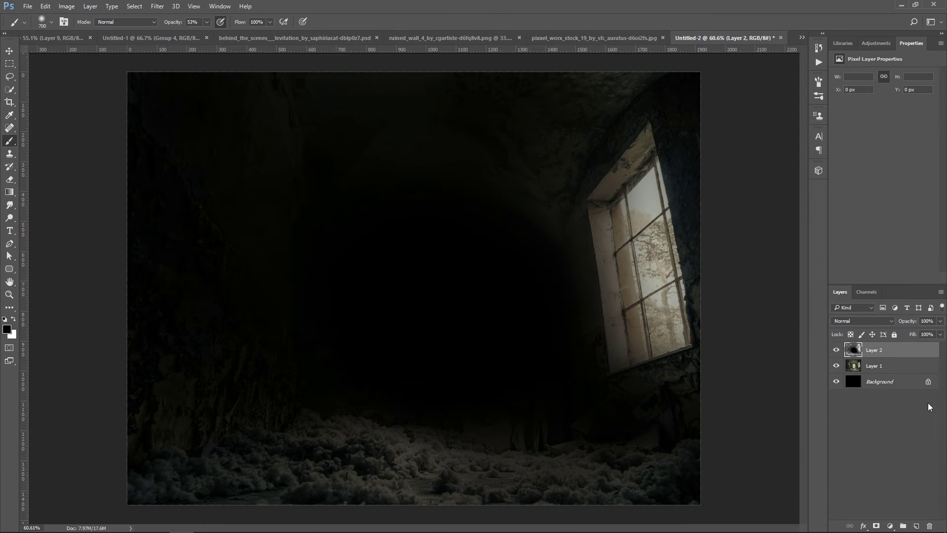
Add a layer mask to Layer 2.
left_click(891, 527)
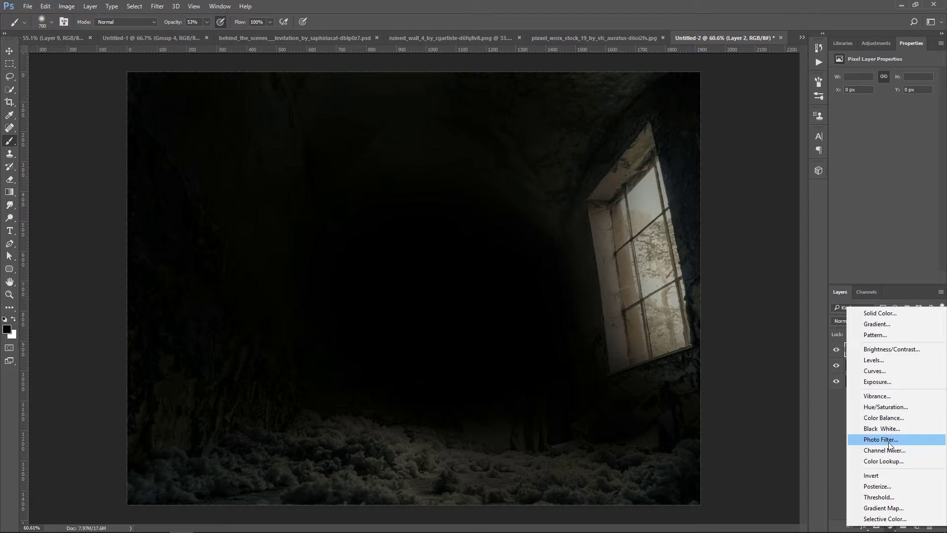
left_click(833, 472)
left_click(876, 526)
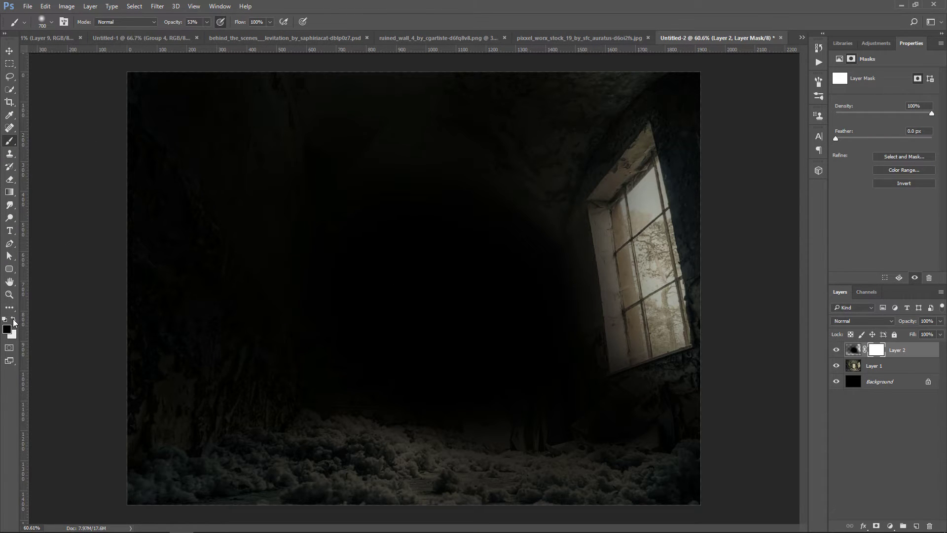
Reveal the side window by painting black on Layer 2's mask with a small brush at 100% opacity.
key("bracketleft")
key("bracketleft")
key("bracketleft")
key("bracketleft")
key("bracketleft")
key("bracketleft")
key("bracketleft")
key("bracketleft")
left_click(207, 23)
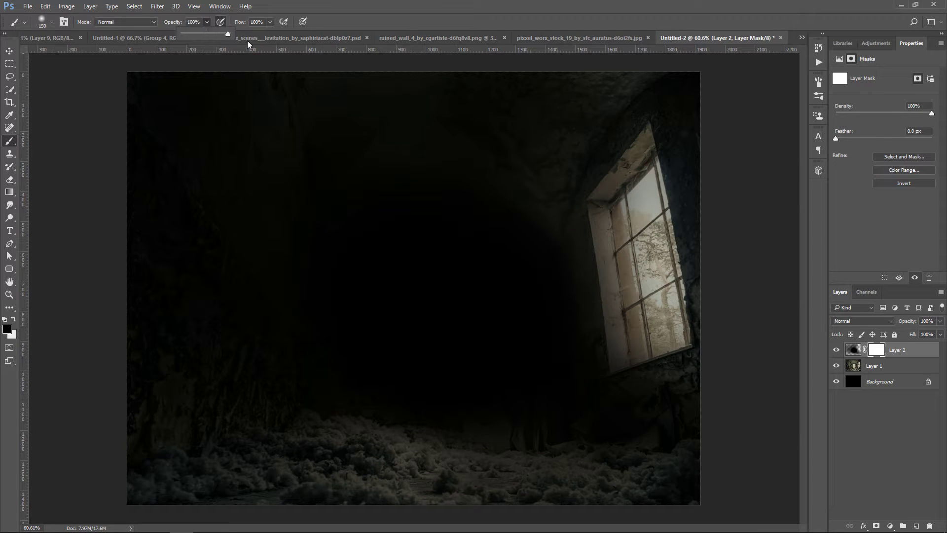
mouse_move(602, 201)
left_mouse_down()
mouse_move(618, 365)
mouse_move(685, 336)
mouse_move(650, 163)
mouse_move(631, 185)
mouse_move(649, 128)
mouse_move(598, 199)
mouse_move(638, 170)
mouse_move(622, 248)
mouse_move(633, 322)
mouse_move(643, 189)
mouse_move(631, 213)
mouse_move(631, 191)
mouse_move(663, 331)
mouse_move(639, 346)
left_mouse_up()
Clean up the mask along the side window's inner frame down to its lower corner.
key("bracketright")
key("bracketright")
key("bracketright")
key("bracketright")
key("bracketright")
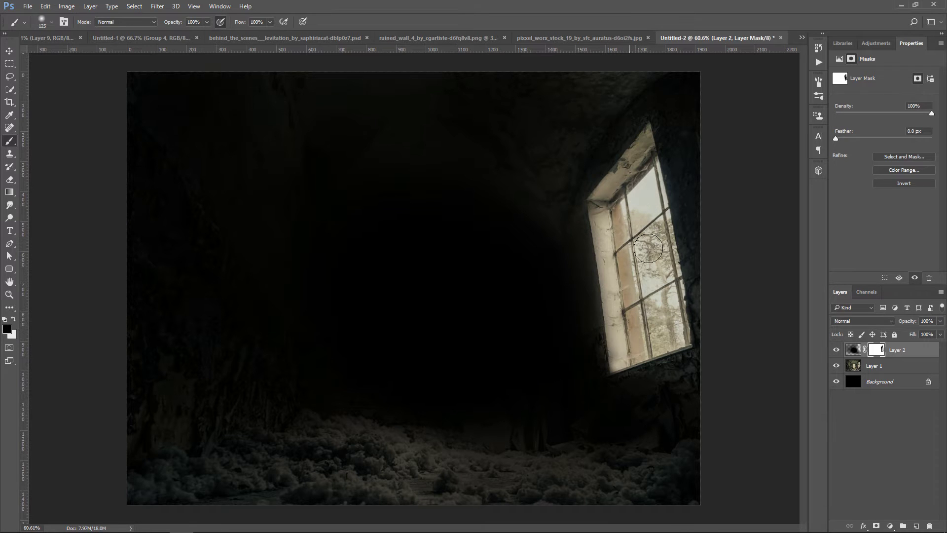
left_click_drag(598, 212, 617, 363)
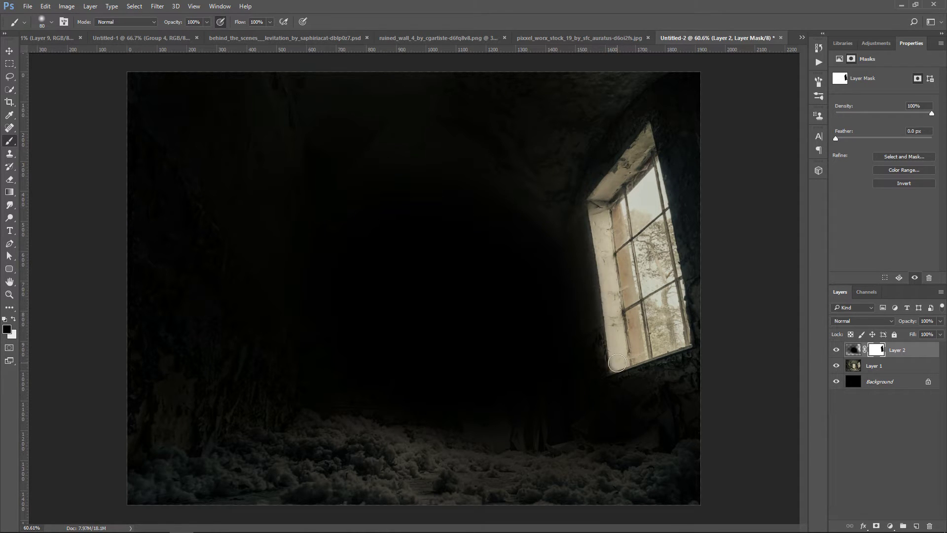
Reveal the debris in the middle of the floor by painting on the mask at 31% brush opacity.
left_click(207, 23)
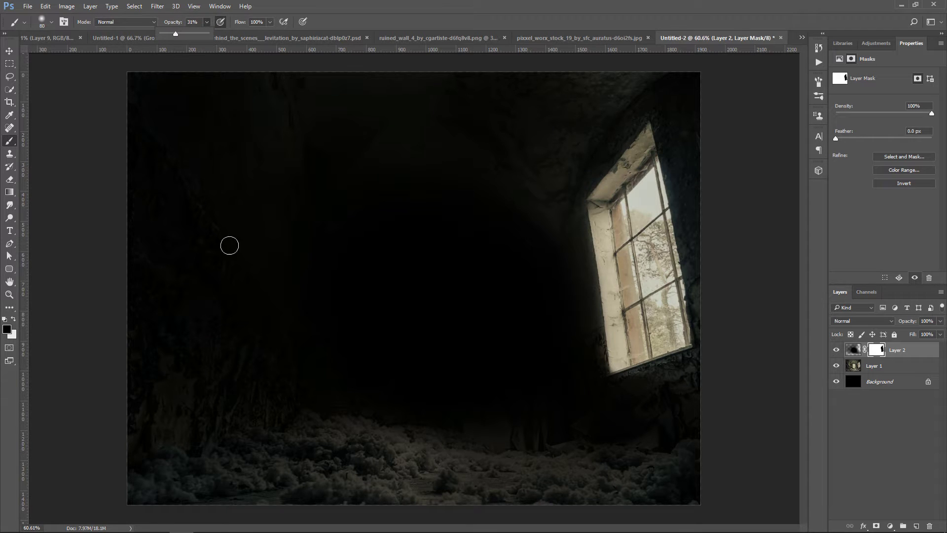
key("bracketright")
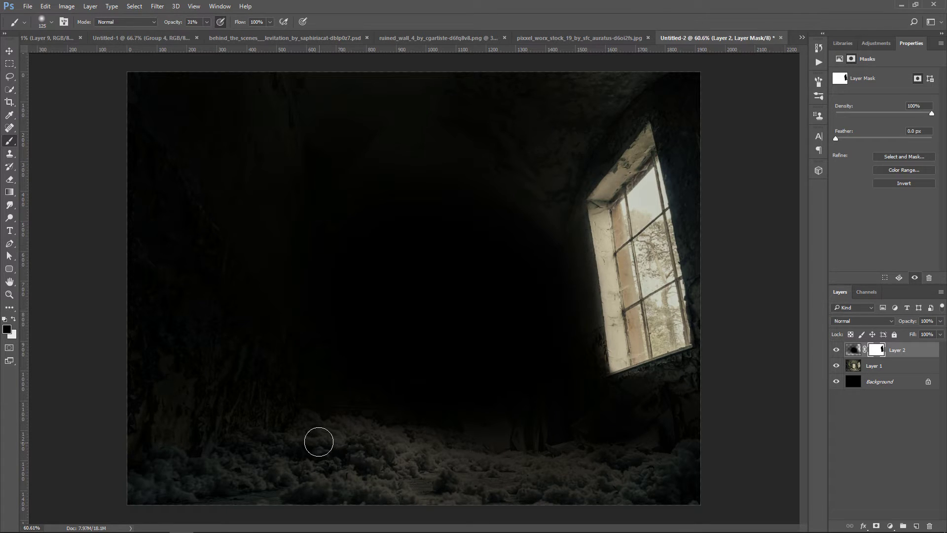
left_click_drag(319, 442, 479, 457)
mouse_move(277, 441)
left_mouse_down()
mouse_move(560, 470)
mouse_move(296, 448)
left_mouse_up()
Faintly reveal the peeling left wall by painting on the mask with a large brush at 5% opacity.
left_click(207, 23)
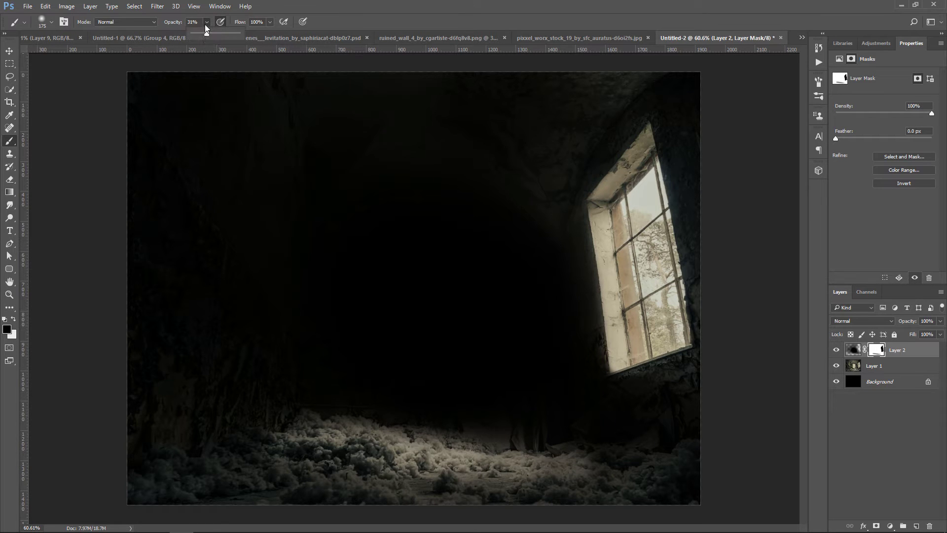
left_click(203, 347)
key("bracketright")
key("bracketright")
key("bracketright")
key("bracketright")
key("bracketright")
key("bracketright")
key("bracketright")
key("bracketright")
key("bracketright")
key("bracketright")
left_click_drag(172, 324, 284, 325)
key("bracketleft")
key("bracketleft")
key("bracketleft")
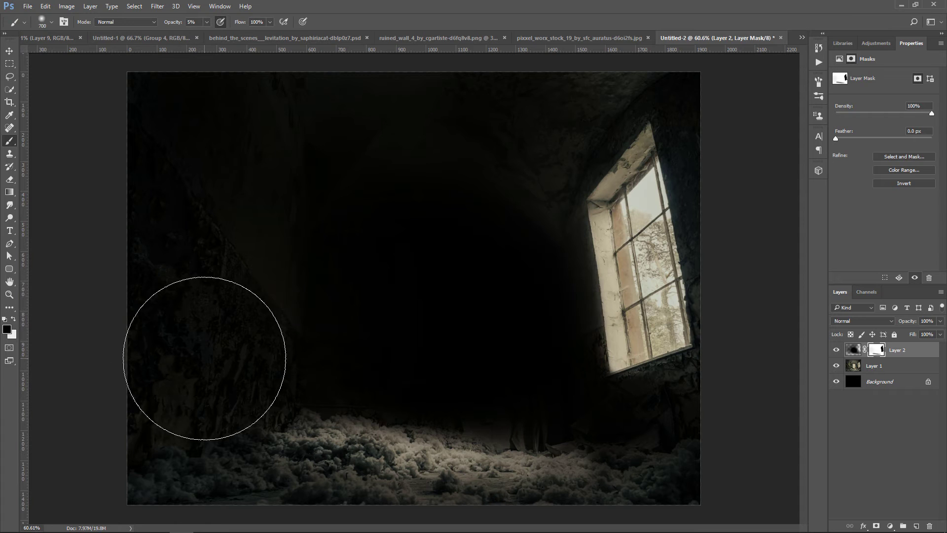
key("bracketleft")
left_click_drag(99, 348, 220, 344)
Gently reveal more of the floor debris, the base of the walls and the crumpled fabric at 5% brush opacity.
key("bracketleft")
key("bracketleft")
key("bracketleft")
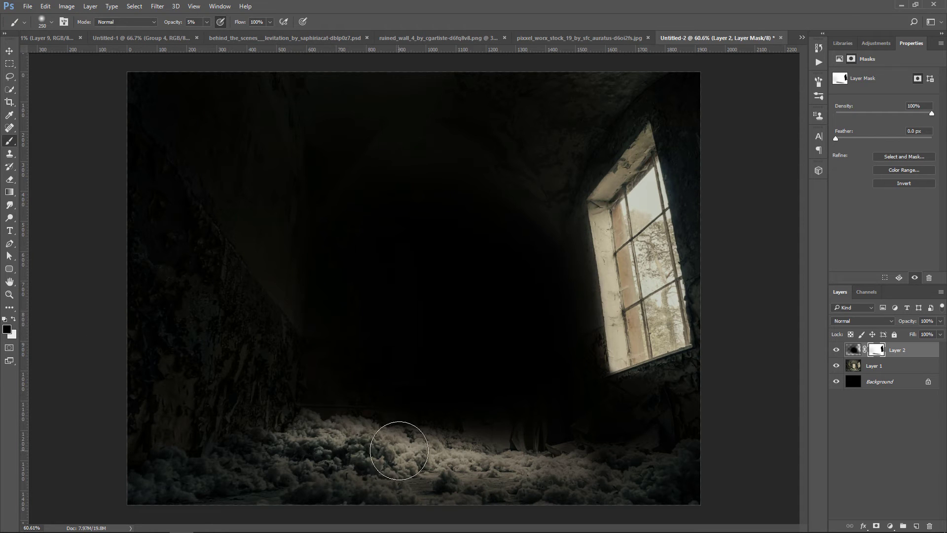
key("bracketright")
mouse_move(508, 449)
left_mouse_down()
mouse_move(279, 448)
mouse_move(372, 443)
left_mouse_up()
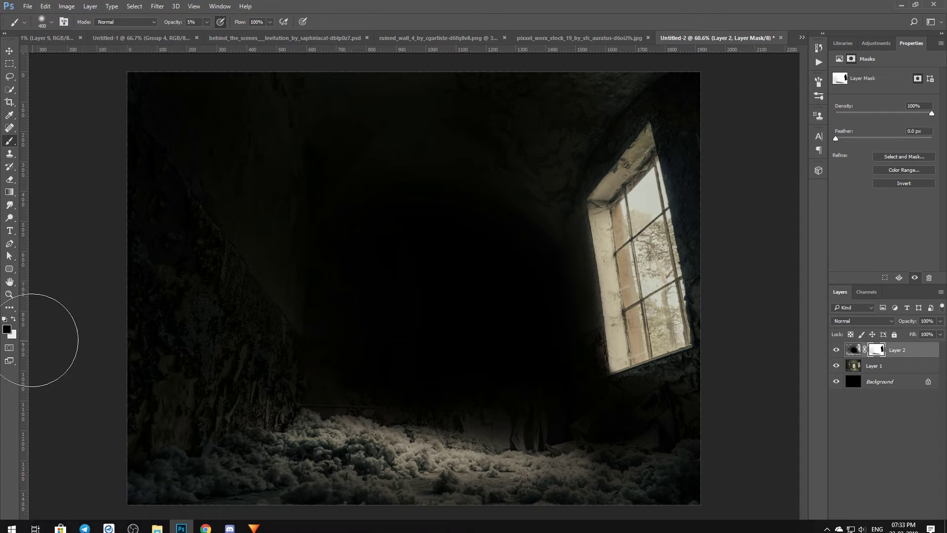
left_click_drag(295, 436, 211, 398)
key("bracketleft")
key("bracketleft")
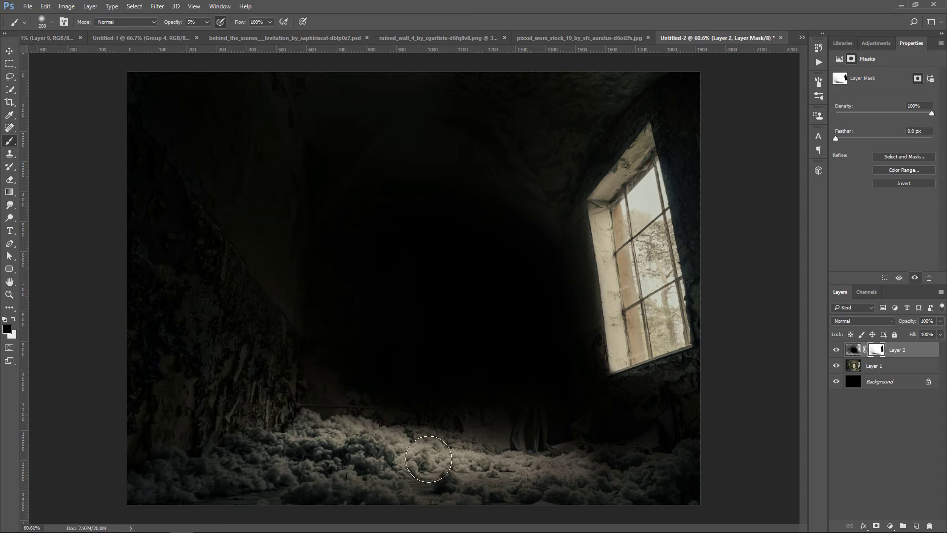
mouse_move(518, 458)
left_mouse_down()
mouse_move(631, 454)
mouse_move(489, 454)
mouse_move(564, 461)
left_mouse_up()
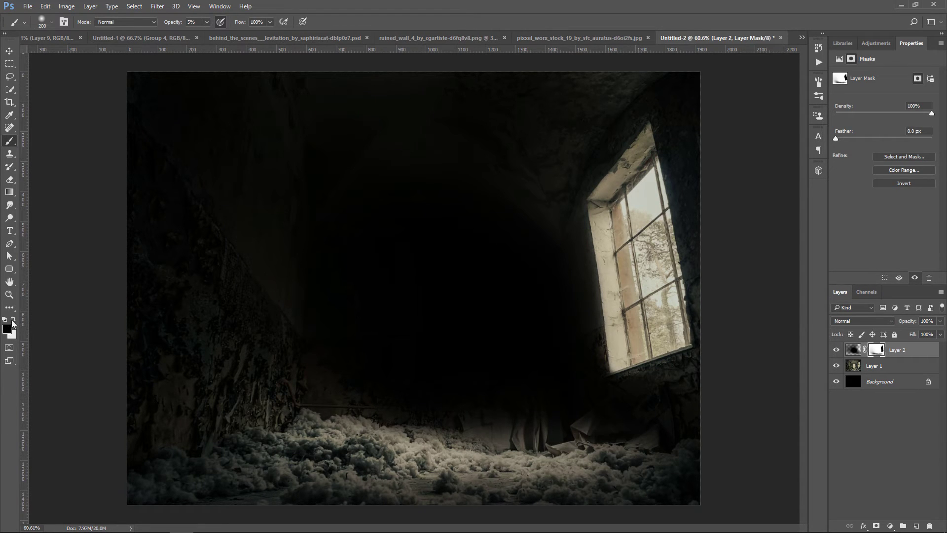
Darken the crumpled fabric along the back wall again by painting white on the mask at 51% brush opacity.
left_click(13, 321)
key("5")
key("1")
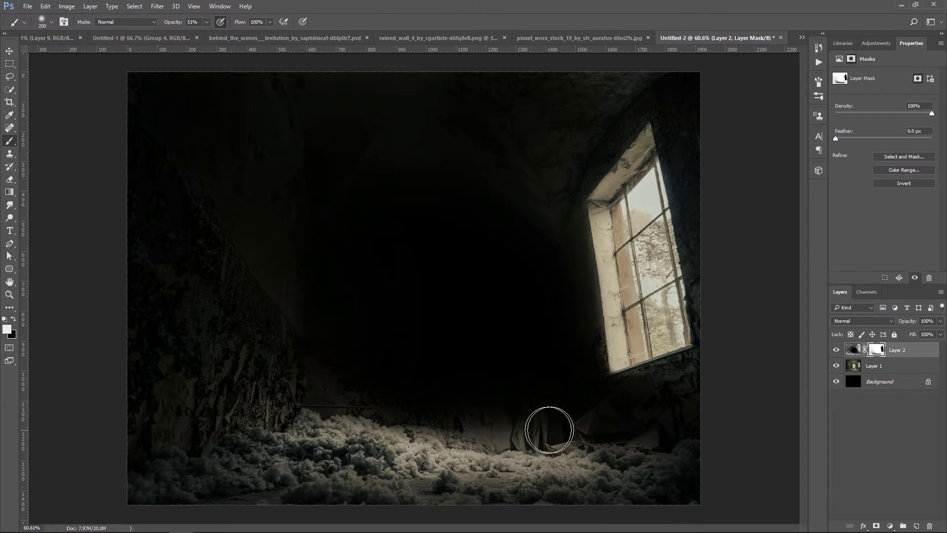
key("bracketright")
key("bracketright")
left_click_drag(488, 426, 596, 417)
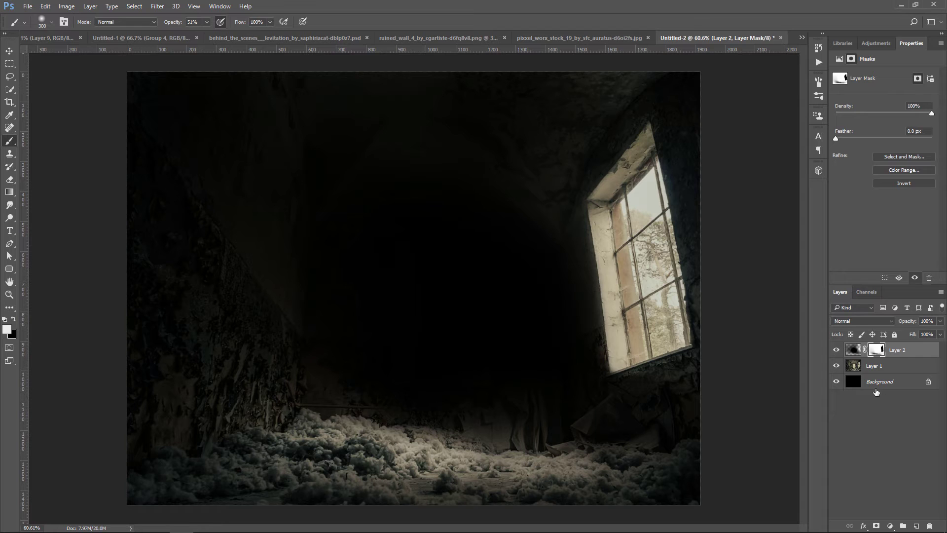
Create a new layer above Layer 2 and paint extra black shadows over the back wall and ceiling at 51% brush opacity.
left_click(916, 525)
left_click(12, 319)
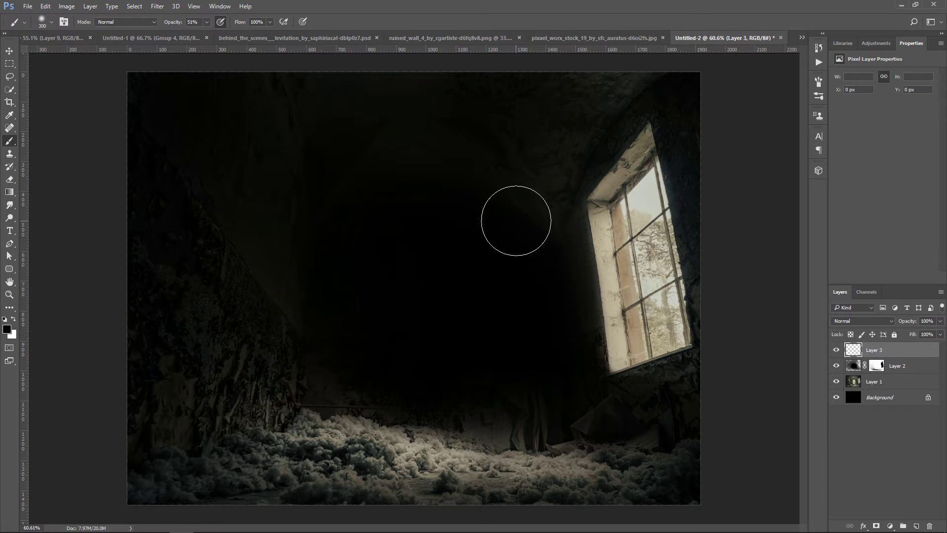
key("bracketright")
key("bracketright")
key("bracketright")
left_click(521, 195)
key("bracketleft")
key("bracketleft")
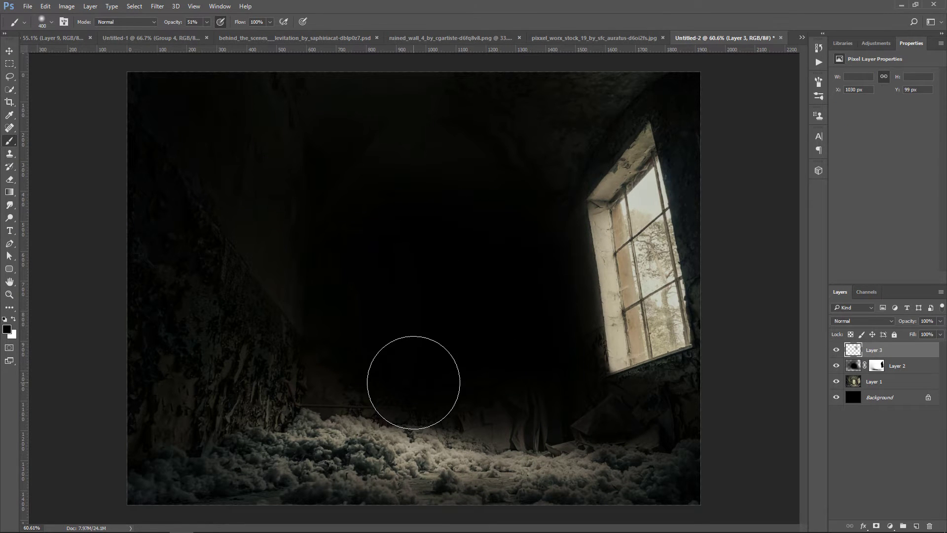
mouse_move(303, 237)
left_mouse_down()
mouse_move(314, 343)
mouse_move(395, 360)
mouse_move(517, 365)
mouse_move(338, 254)
left_mouse_up()
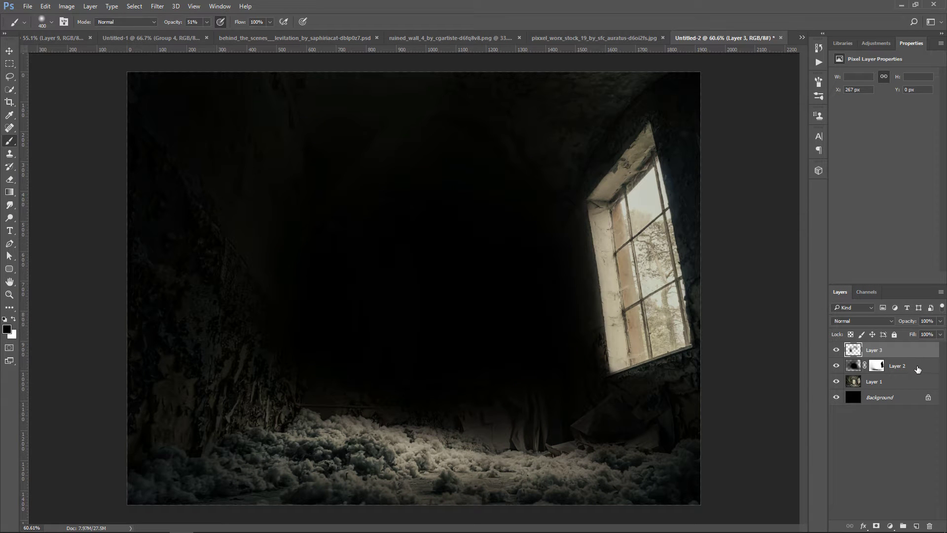
key("bracketright")
key("bracketright")
Lower Layer 2's opacity to 90%.
left_click(906, 366)
left_click(940, 335)
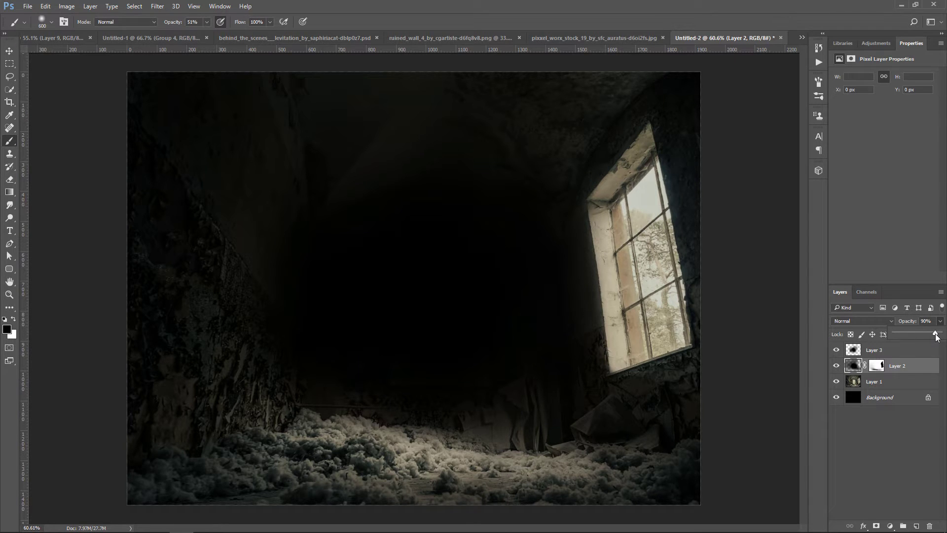
Paint more black shadow over the fabric at the base of the back wall on Layer 3 and lower the layer's opacity to 95%.
left_click(883, 349)
key("bracketleft")
key("bracketleft")
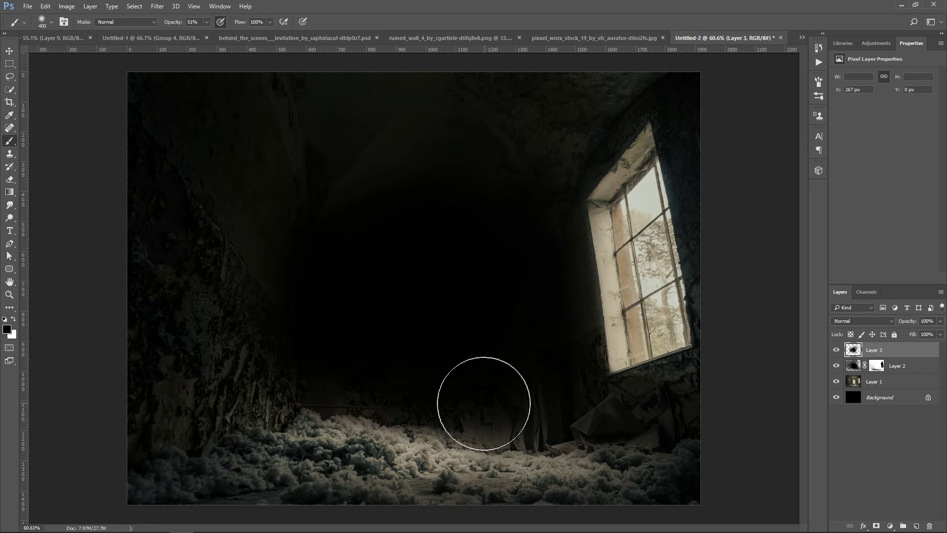
key("bracketright")
key("bracketright")
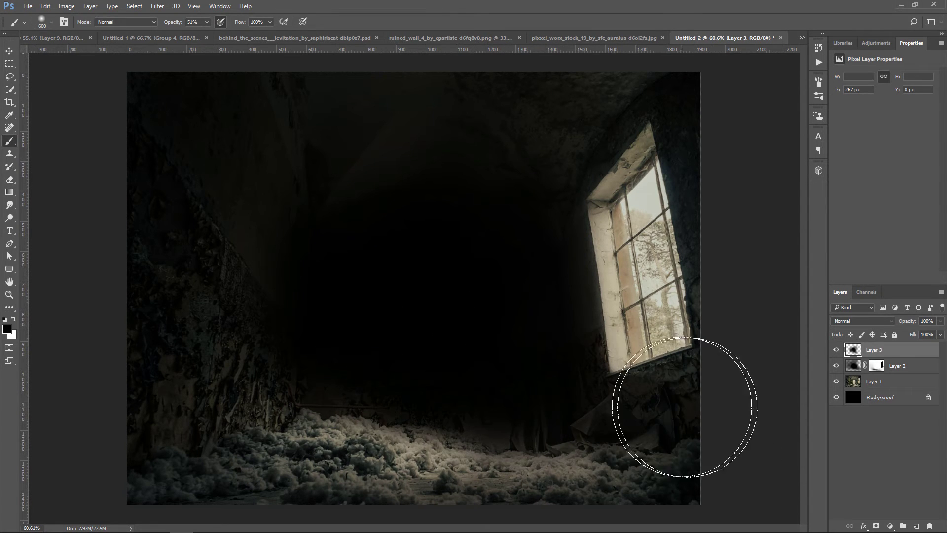
left_click(940, 321)
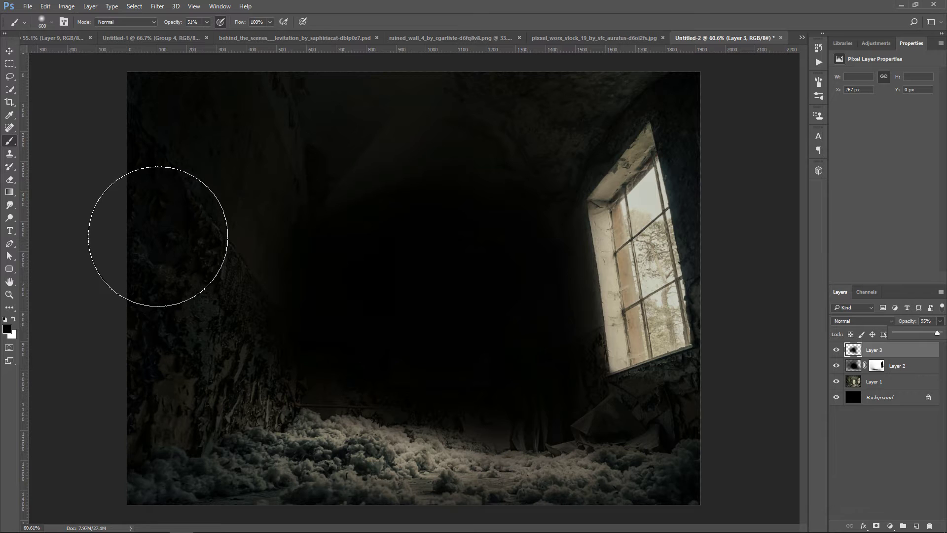
Copy the cut-out levitating woman from the behind_the_scenes levitation document into the dark room in Untitled-2 as the top layer.
key("v")
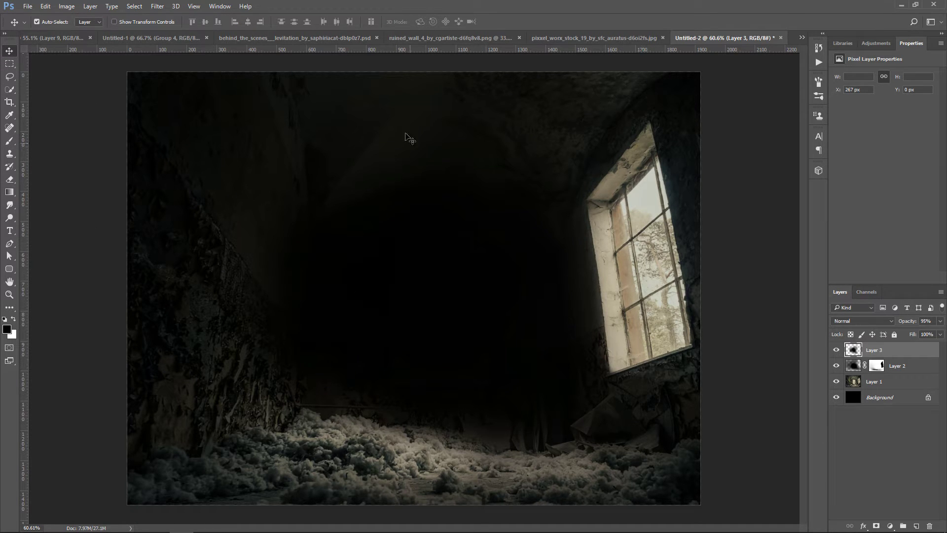
left_click(310, 38)
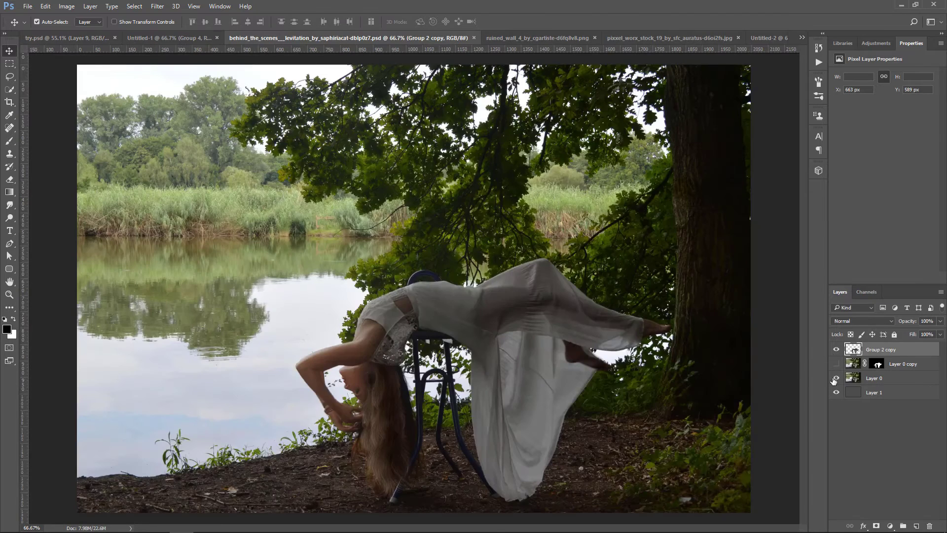
left_click(839, 378)
left_click(837, 379)
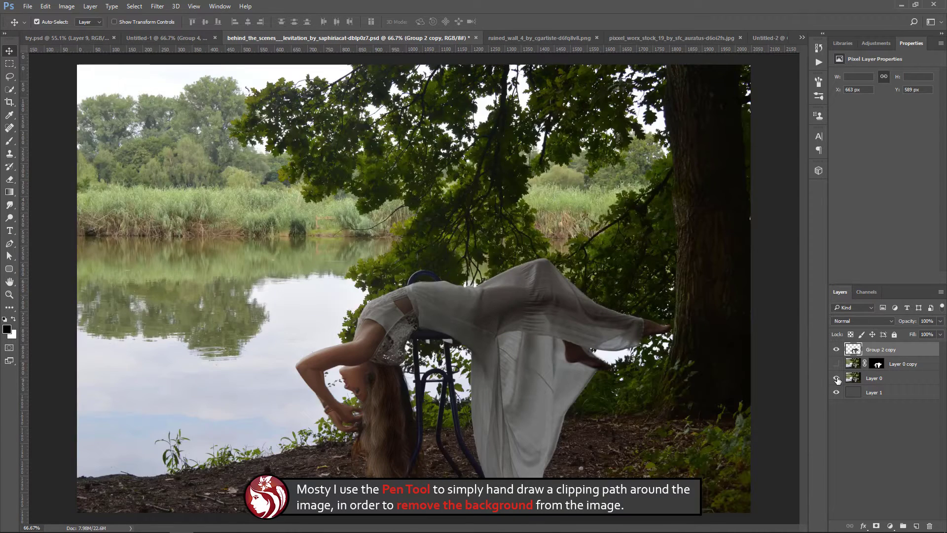
left_click(837, 378)
left_click(837, 378)
left_click_drag(454, 307, 474, 270)
Flip the levitating woman horizontally.
left_click(45, 6)
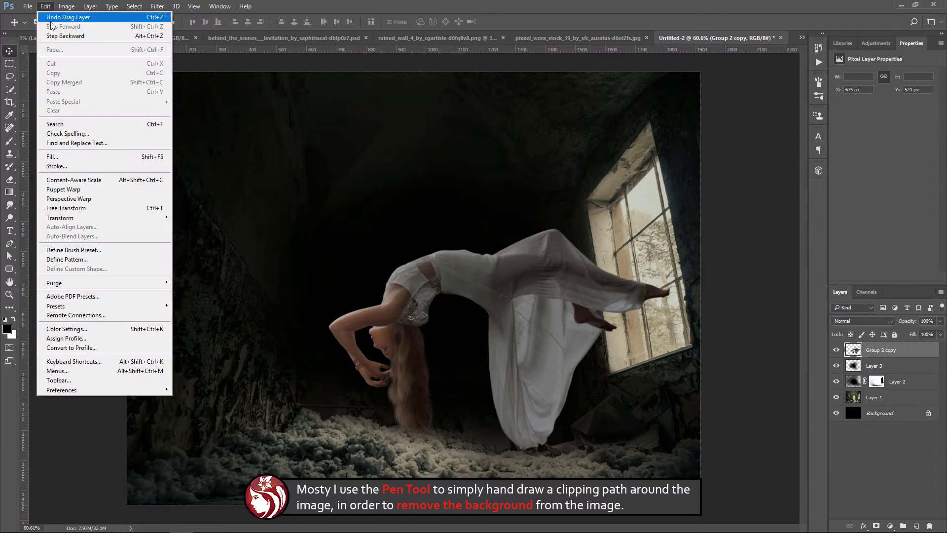
mouse_move(104, 218)
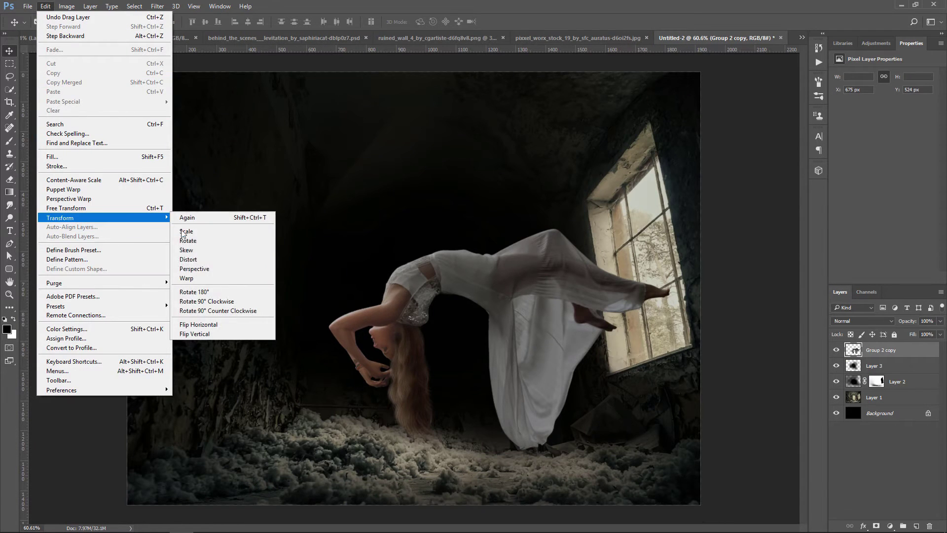
left_click(226, 325)
Scale the woman to about 91%, rotate her slightly counter-clockwise and place her mid-room, clear of the window.
key("ctrl+t")
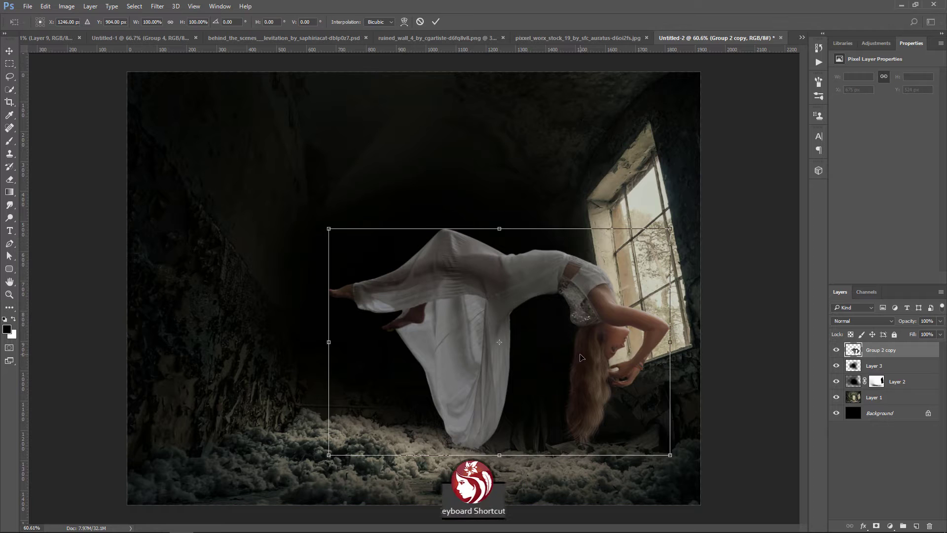
left_click_drag(583, 358, 519, 351)
left_click_drag(625, 235, 591, 225)
mouse_move(522, 264)
left_mouse_down()
mouse_move(516, 255)
mouse_move(516, 265)
left_mouse_up()
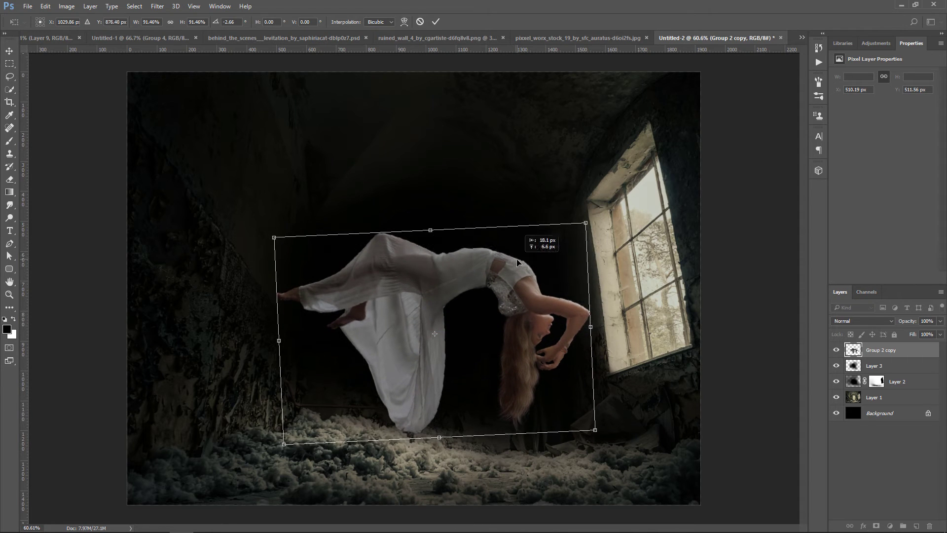
left_click_drag(629, 440, 628, 443)
left_click_drag(543, 406, 549, 406)
key("Return")
Nudge the woman slightly down and to the left until her layer sits at X 497 px and Y 543 px.
key("Down")
key("Down")
key("Down")
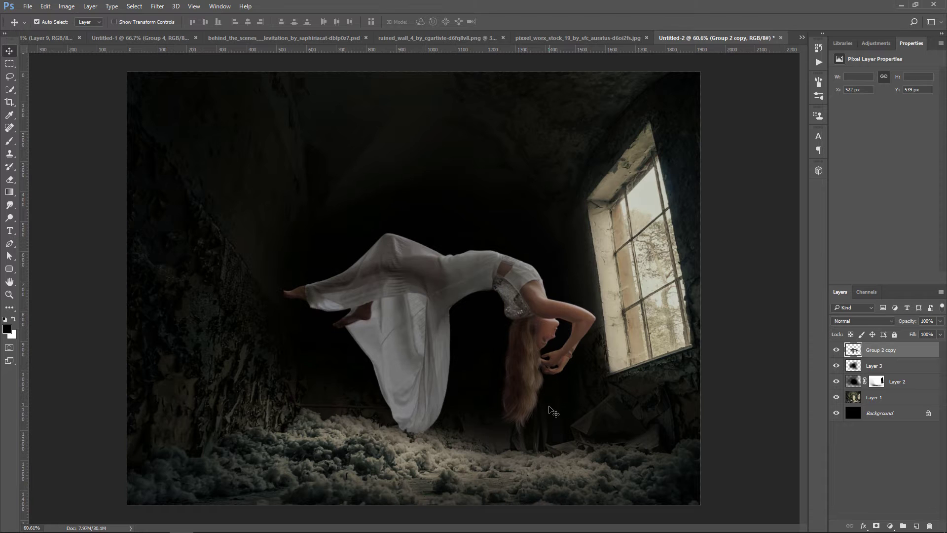
key("Down")
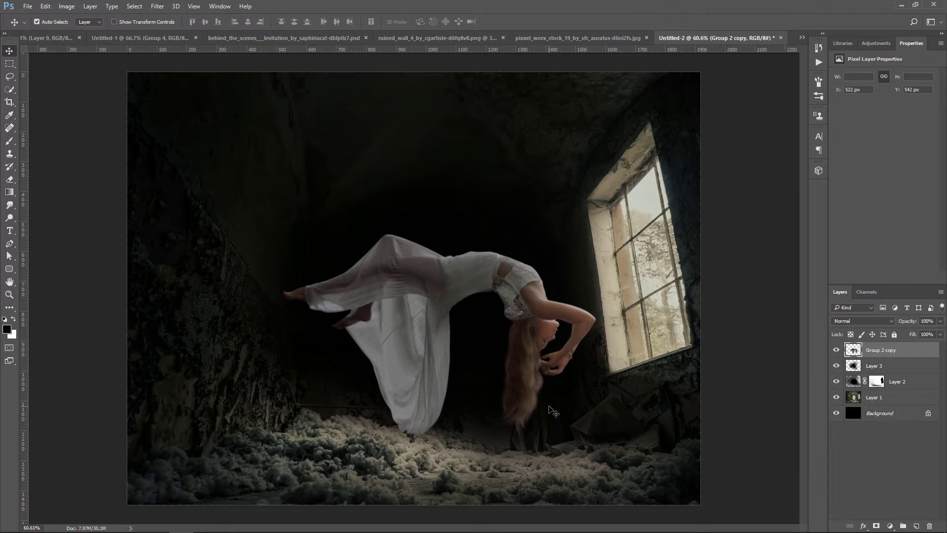
key("Right")
key("Right")
key("Right")
key("Right")
key("shift+Left")
key("shift+Left")
key("shift+Left")
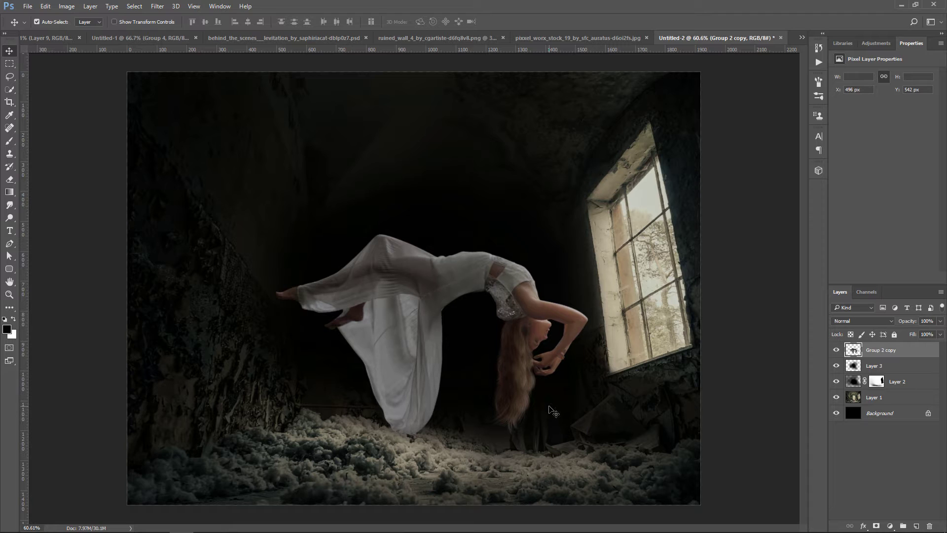
key("Right")
key("Down")
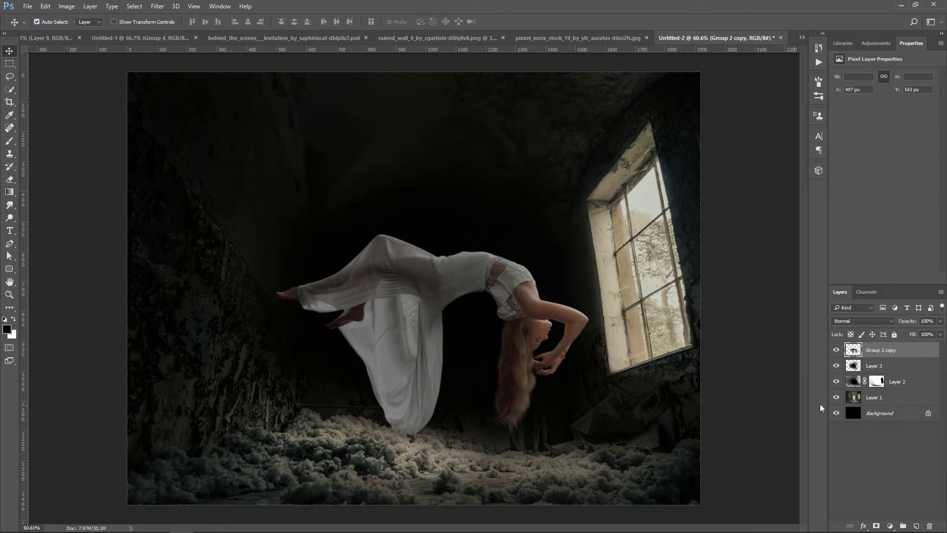
On Layer 3, paint black shadows beneath the woman over the back of the floor and lower wall with a 400 px brush at 25% opacity.
left_click(905, 371)
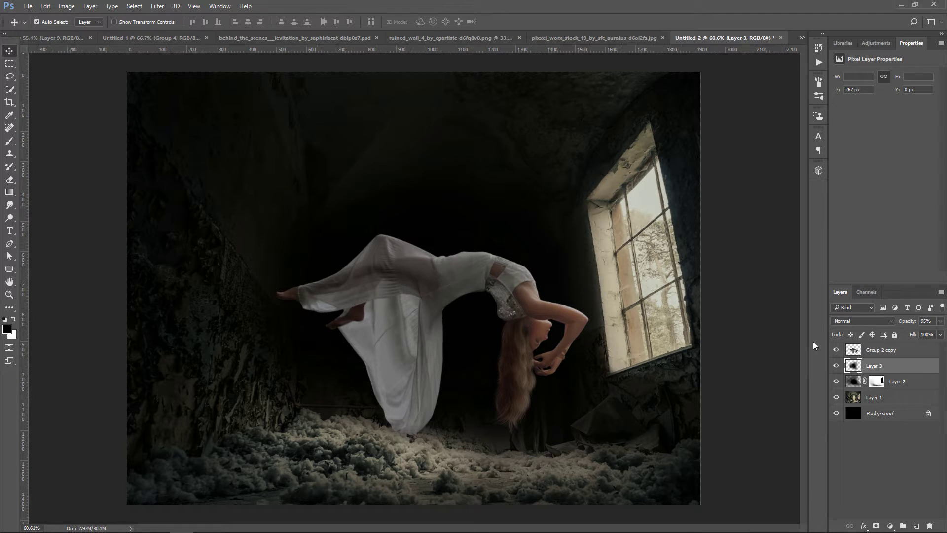
left_click(9, 142)
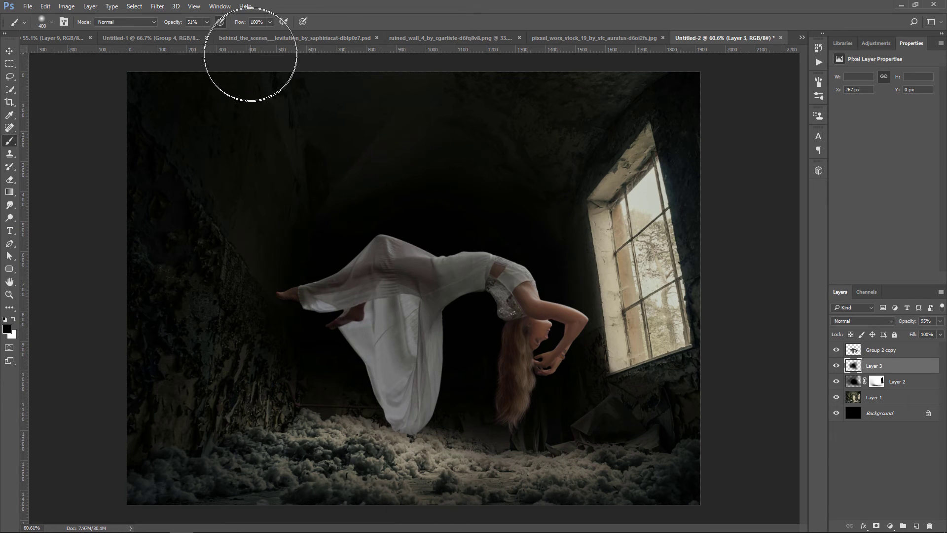
left_click_drag(203, 36, 194, 35)
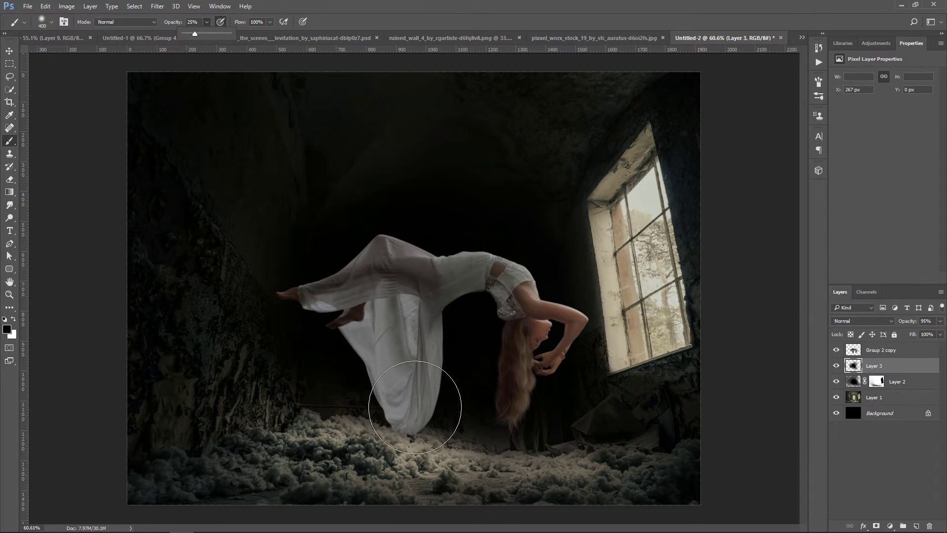
left_click(415, 402)
left_click(411, 406)
mouse_move(411, 406)
left_mouse_down()
mouse_move(337, 387)
mouse_move(500, 421)
mouse_move(582, 414)
mouse_move(427, 404)
mouse_move(562, 410)
mouse_move(502, 417)
mouse_move(307, 375)
left_mouse_up()
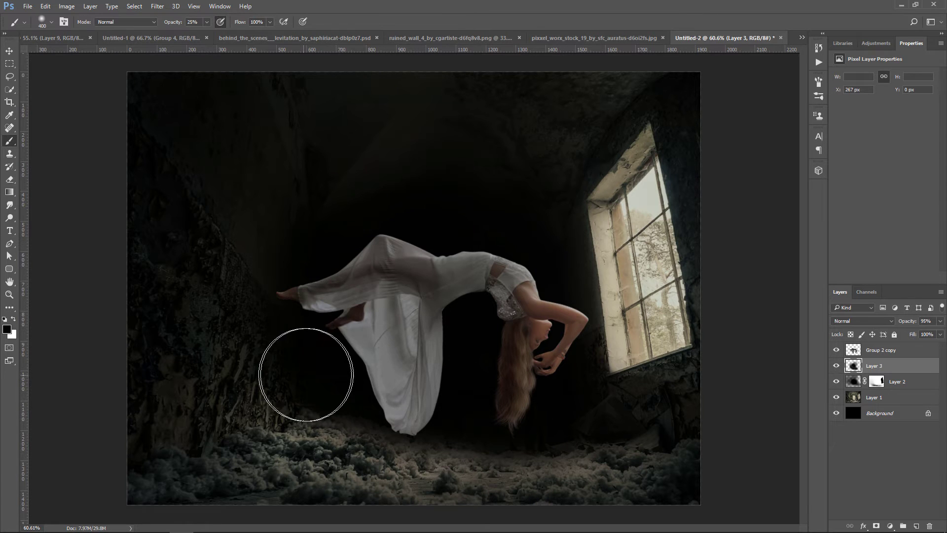
Reveal some of the floor debris in the foreground by painting black on Layer 2's mask with 200 px and 125 px brushes at 25% opacity.
left_click(875, 387)
key("x")
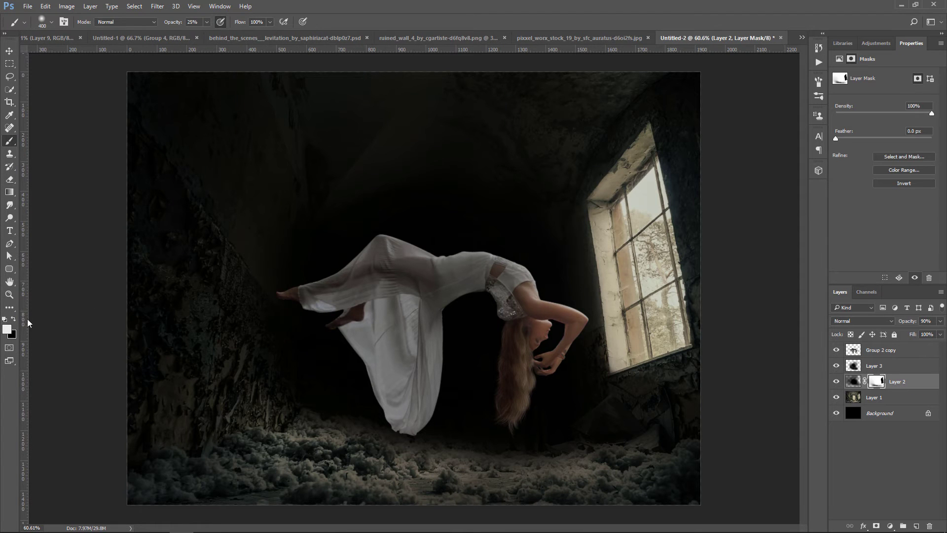
left_click(14, 320)
key("bracketleft")
key("bracketleft")
key("bracketleft")
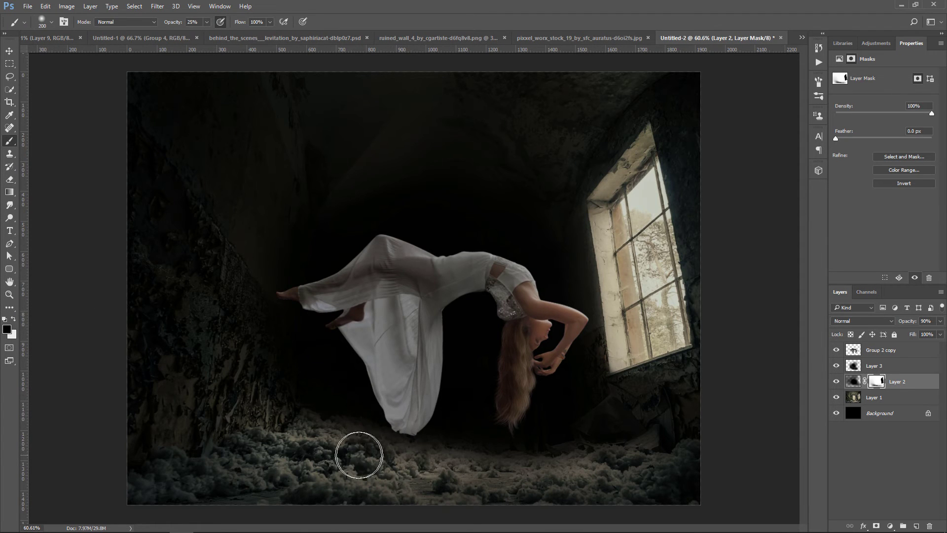
mouse_move(373, 458)
left_mouse_down()
mouse_move(349, 462)
mouse_move(446, 471)
mouse_move(316, 461)
mouse_move(481, 476)
mouse_move(378, 476)
mouse_move(423, 474)
left_mouse_up()
key("bracketleft")
key("bracketleft")
key("bracketleft")
mouse_move(481, 468)
left_mouse_down()
mouse_move(311, 456)
mouse_move(317, 446)
mouse_move(336, 447)
left_mouse_up()
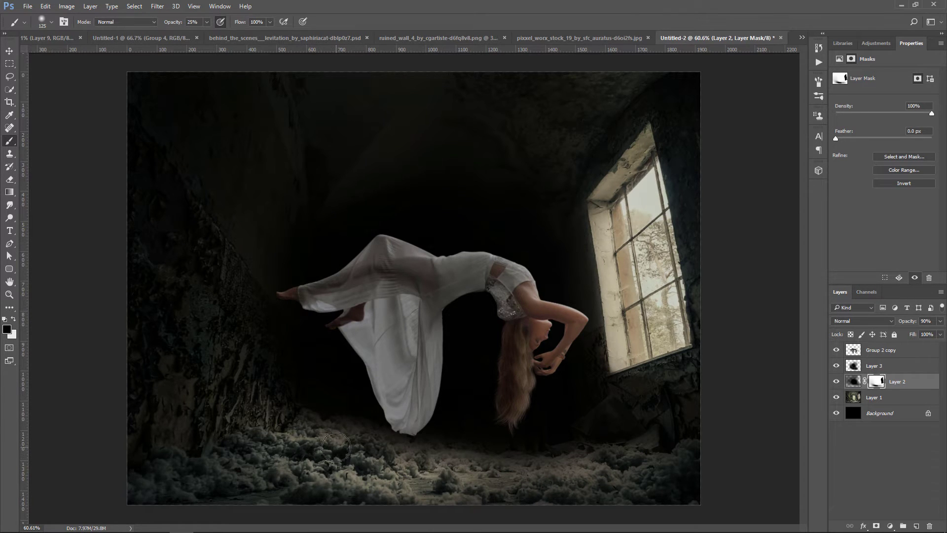
left_click(835, 365)
left_click(836, 366)
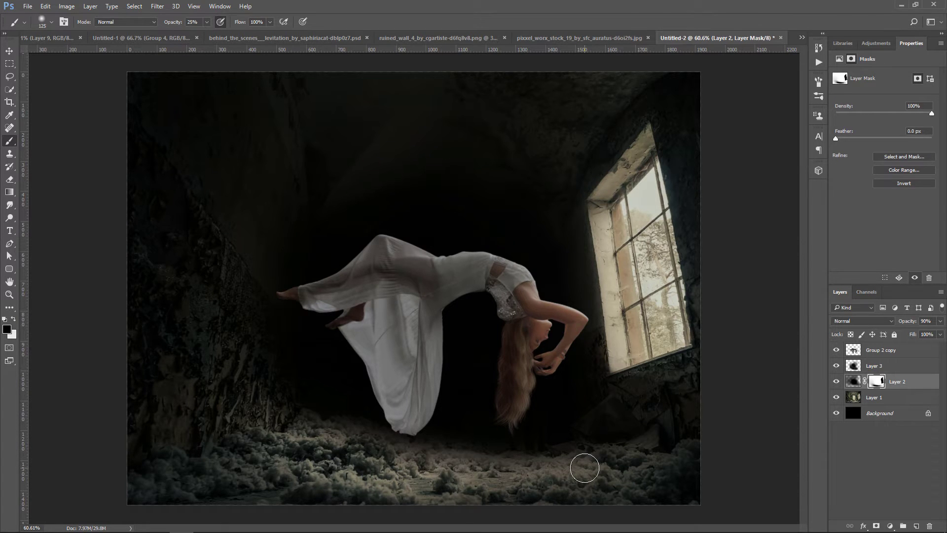
Deepen the floor shadow beside and below the dress by painting black on Layer 3 with a 250 px brush at 25% opacity.
left_click(872, 367)
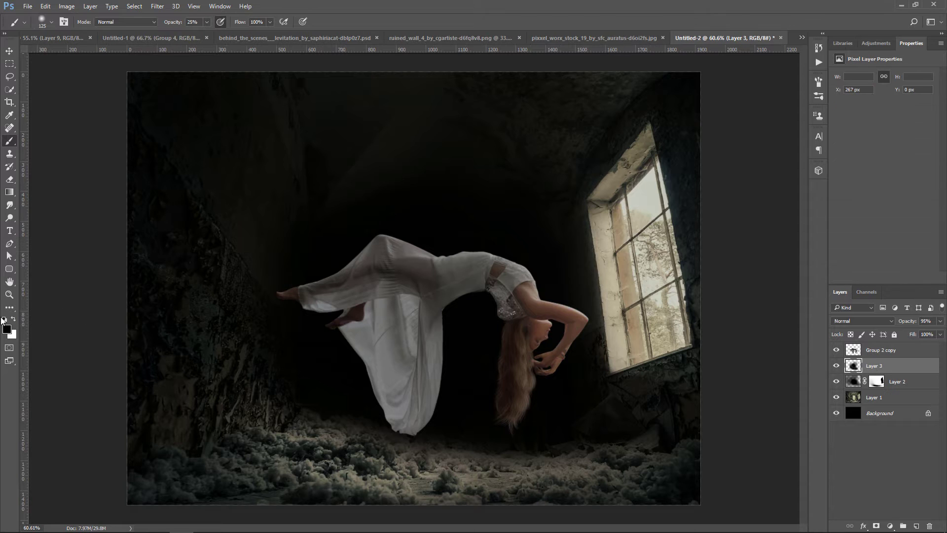
key("bracketright")
key("bracketright")
key("bracketright")
key("bracketright")
mouse_move(357, 401)
left_mouse_down()
mouse_move(381, 423)
mouse_move(349, 421)
left_mouse_up()
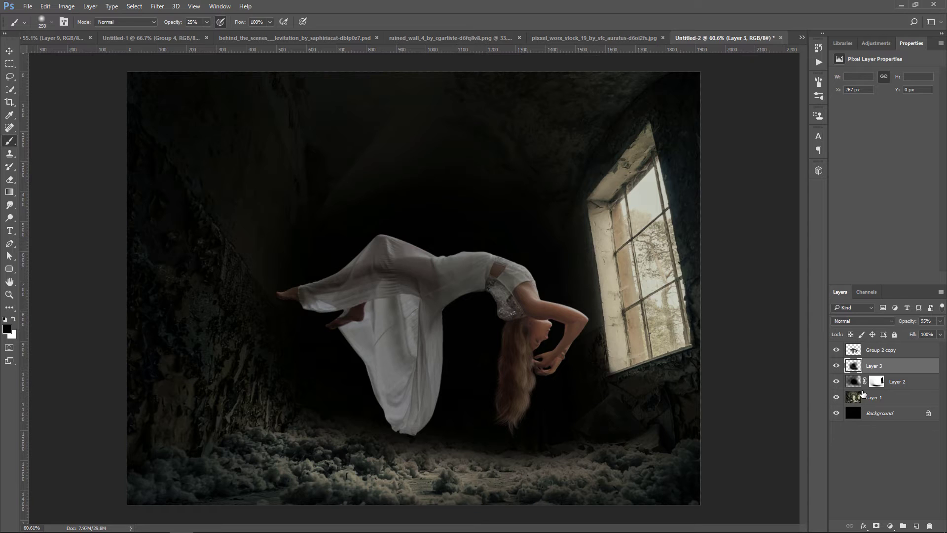
Create a new layer above the woman and stamp white fog over the room with a cloud brush at 2700 px and 35% opacity.
left_click(900, 355)
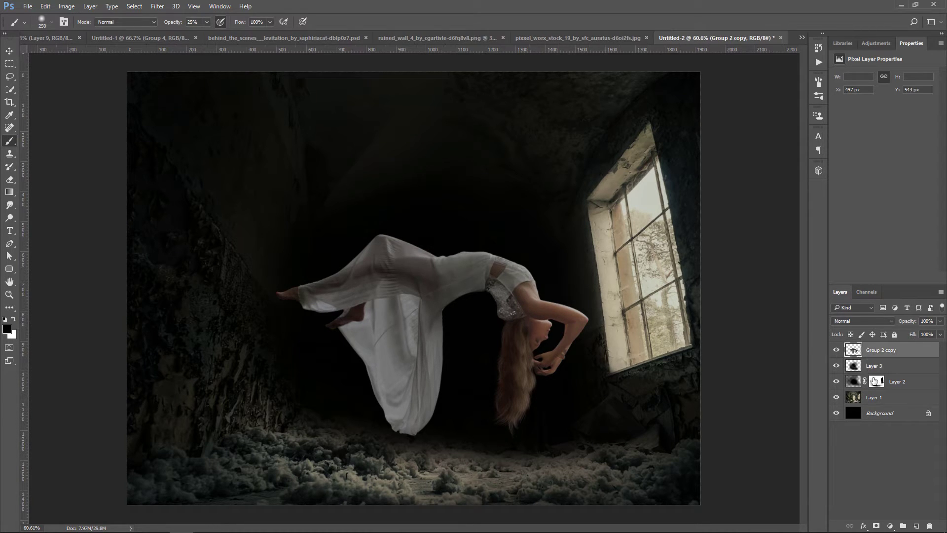
left_click(916, 526)
key("v")
key("x")
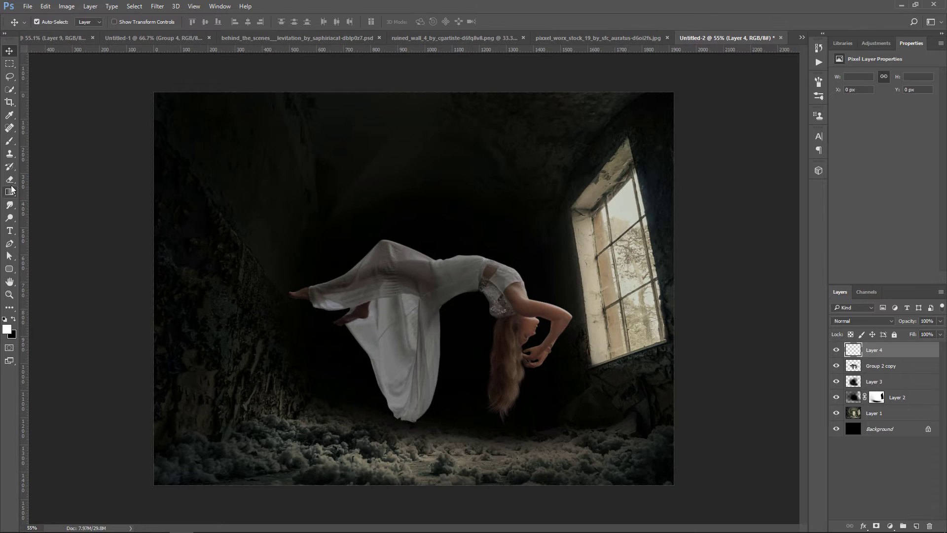
left_click(7, 142)
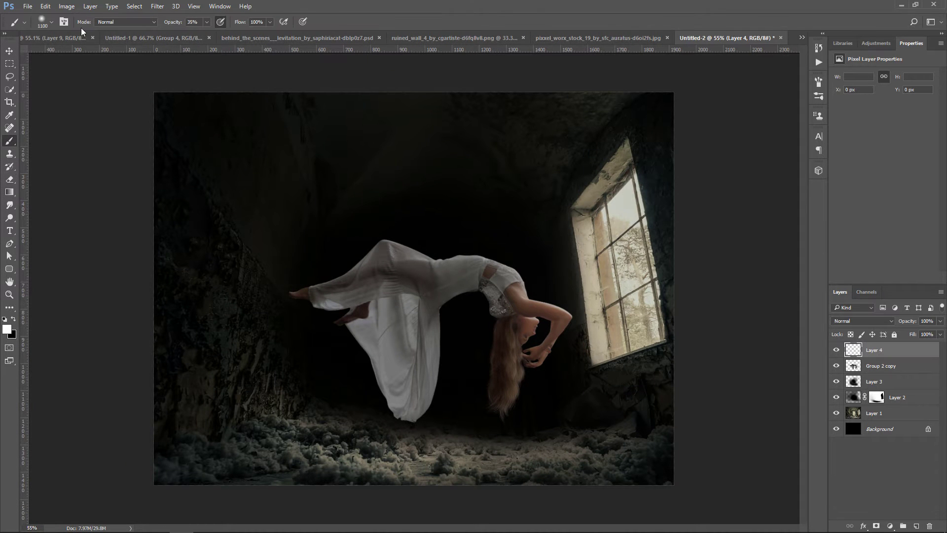
left_click(39, 22)
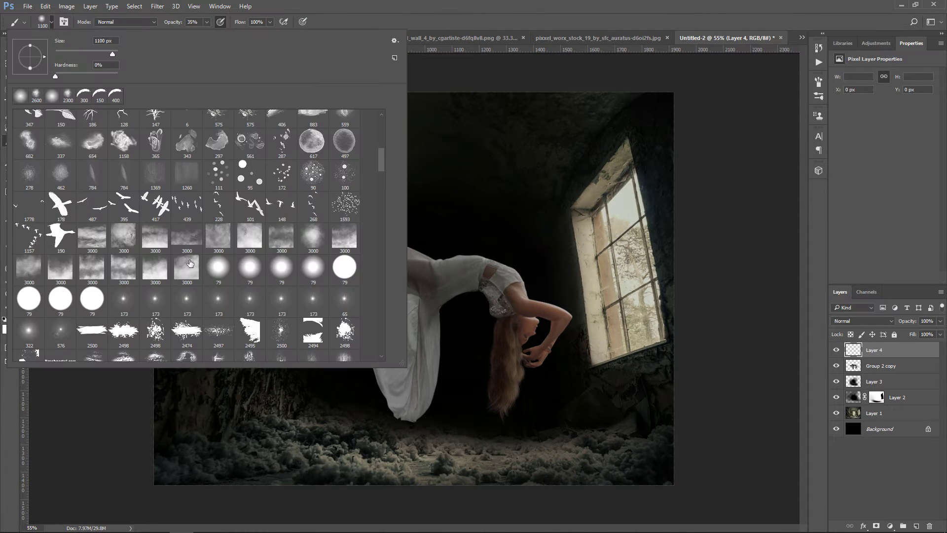
double_click(312, 236)
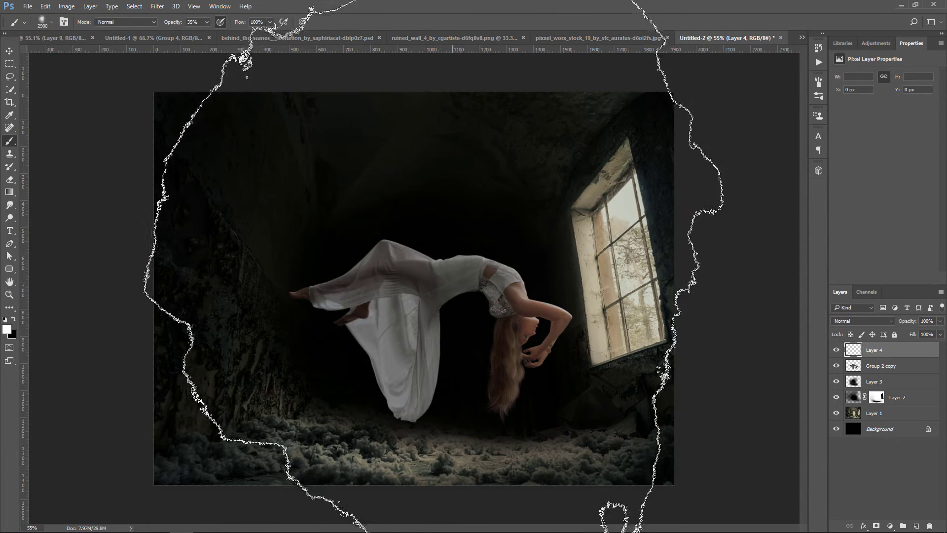
key("bracketleft")
key("bracketleft")
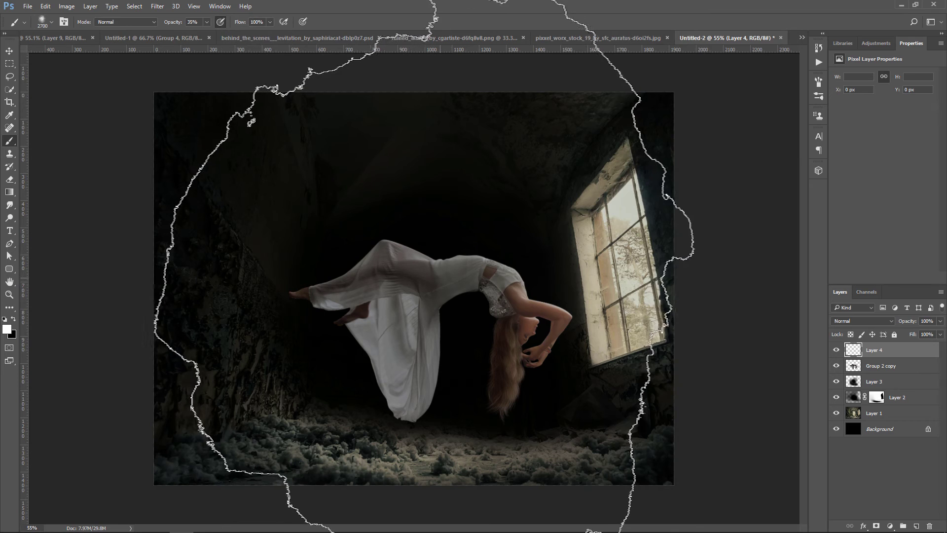
left_click(424, 266)
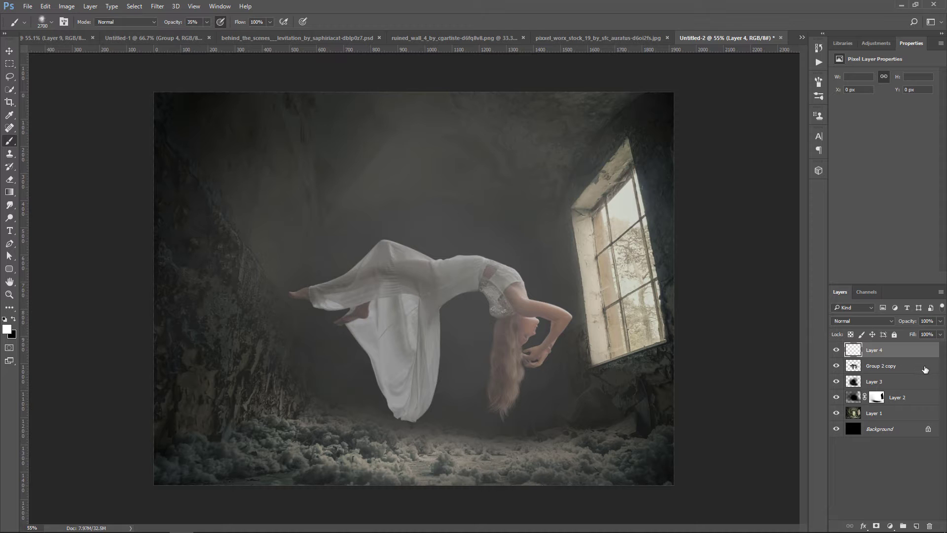
Add a layer mask to the fog layer, Layer 4, and choose a soft round brush for painting on it.
left_click(877, 526)
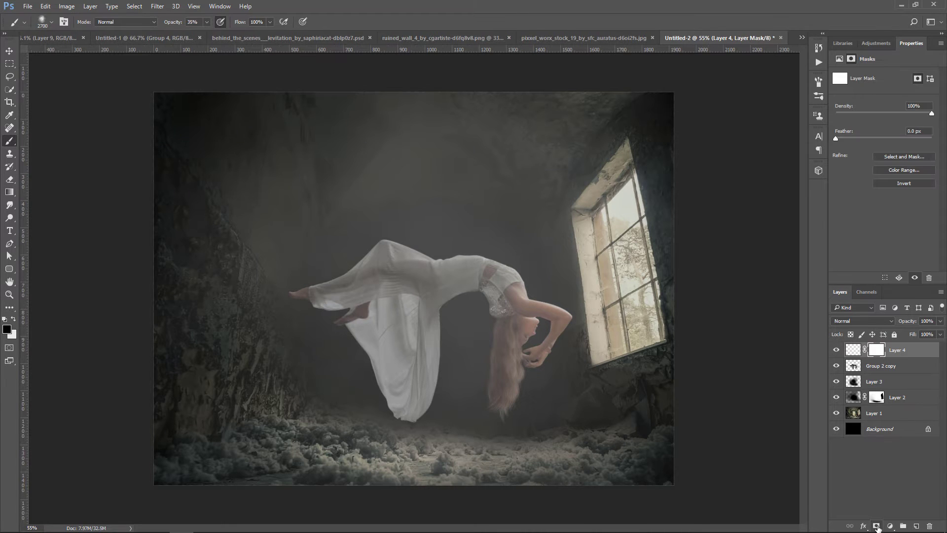
key("ctrl+minus")
key("ctrl+minus")
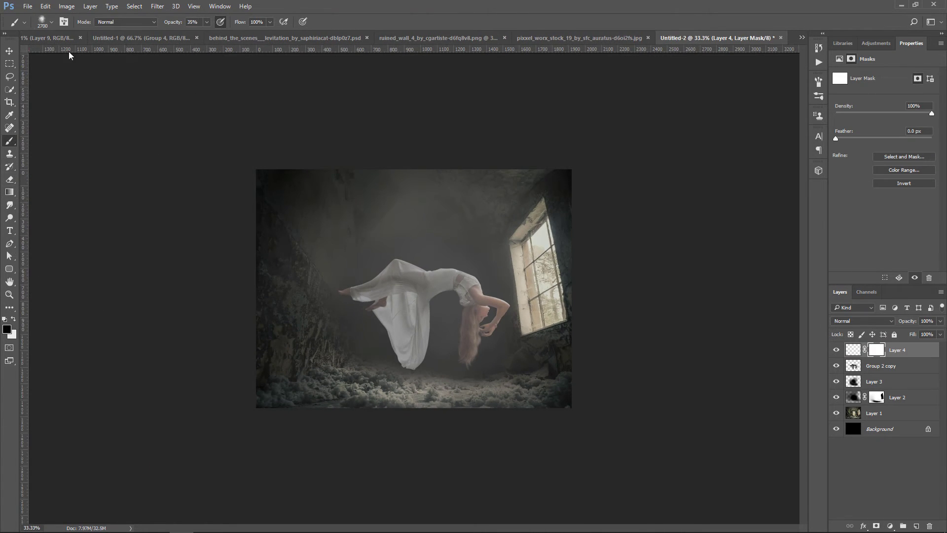
left_click(44, 16)
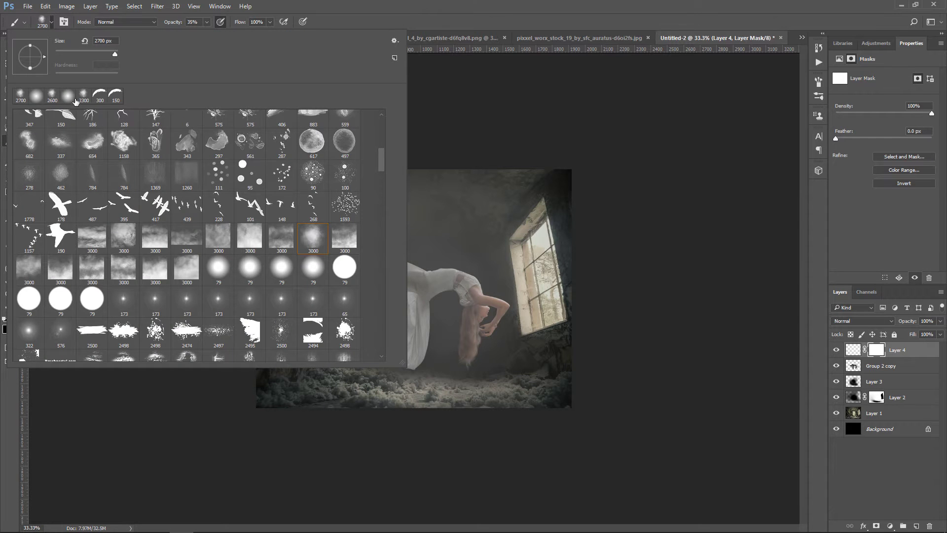
left_click(69, 100)
left_click(522, 5)
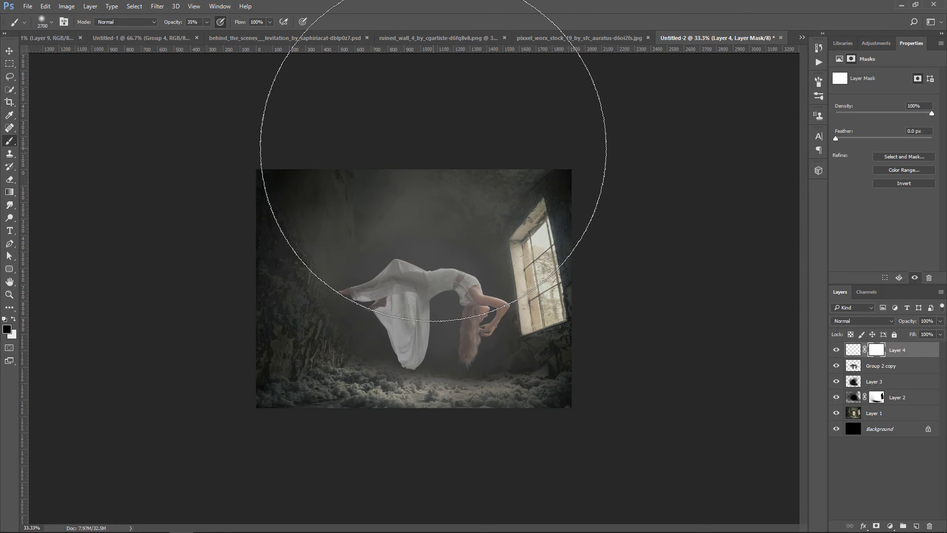
Fade the fog along the top and bottom of the image by painting black on Layer 4's mask with a 1300 px brush at 35% opacity.
key("bracketleft")
key("bracketleft")
key("bracketleft")
key("bracketleft")
key("bracketleft")
key("bracketleft")
key("bracketleft")
key("bracketleft")
key("bracketleft")
key("bracketleft")
key("bracketleft")
key("bracketleft")
key("bracketleft")
key("bracketleft")
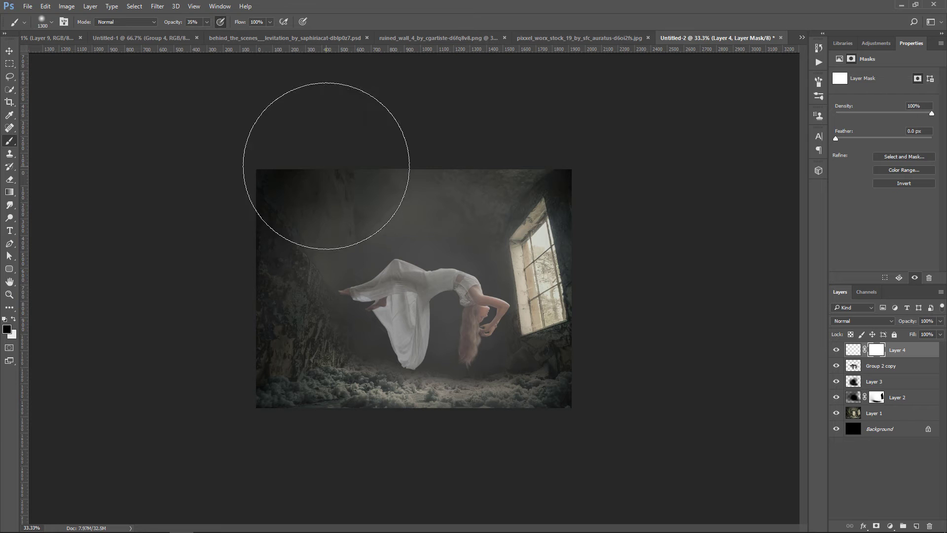
mouse_move(309, 164)
left_mouse_down()
mouse_move(448, 139)
mouse_move(626, 146)
left_mouse_up()
left_click_drag(278, 168, 642, 190)
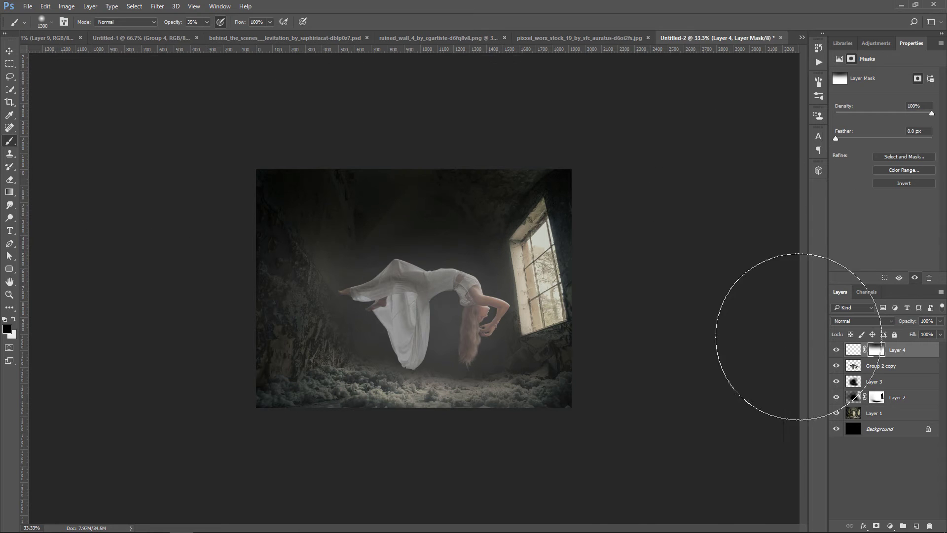
left_click_drag(583, 441, 224, 495)
left_click_drag(562, 445, 89, 481)
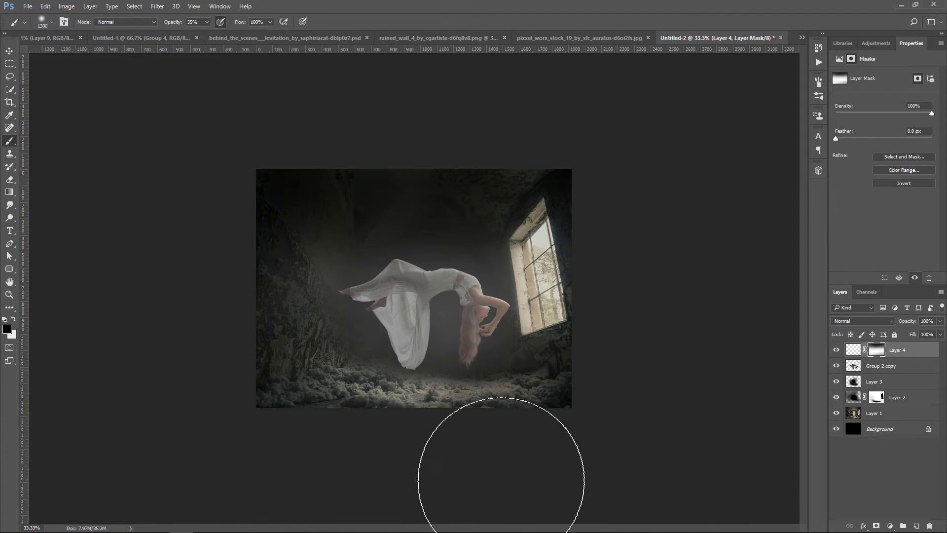
Load the woman's outline from the Group 2 copy layer as a selection and contract it.
left_click(855, 369, "ctrl")
key("ctrl+plus")
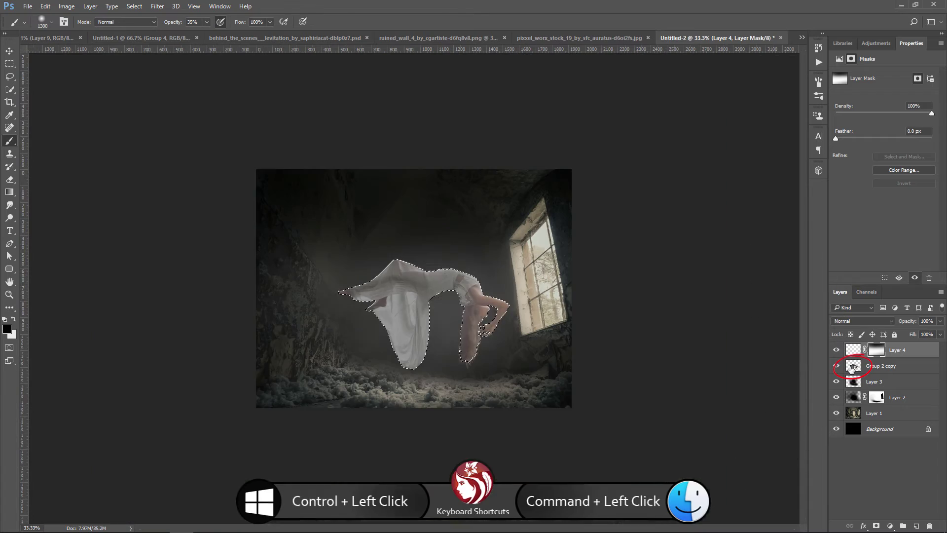
key("ctrl+plus")
key("ctrl+plus")
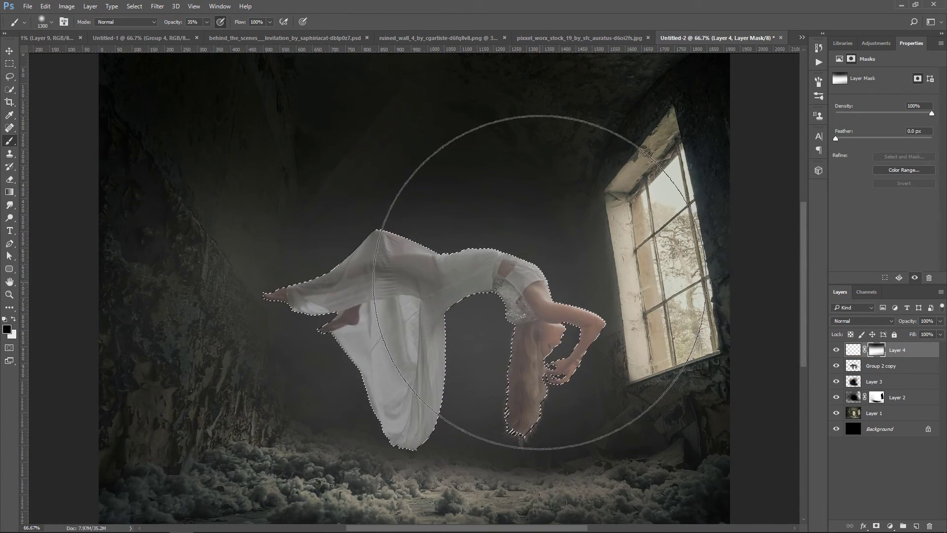
left_click(157, 7)
mouse_move(134, 6)
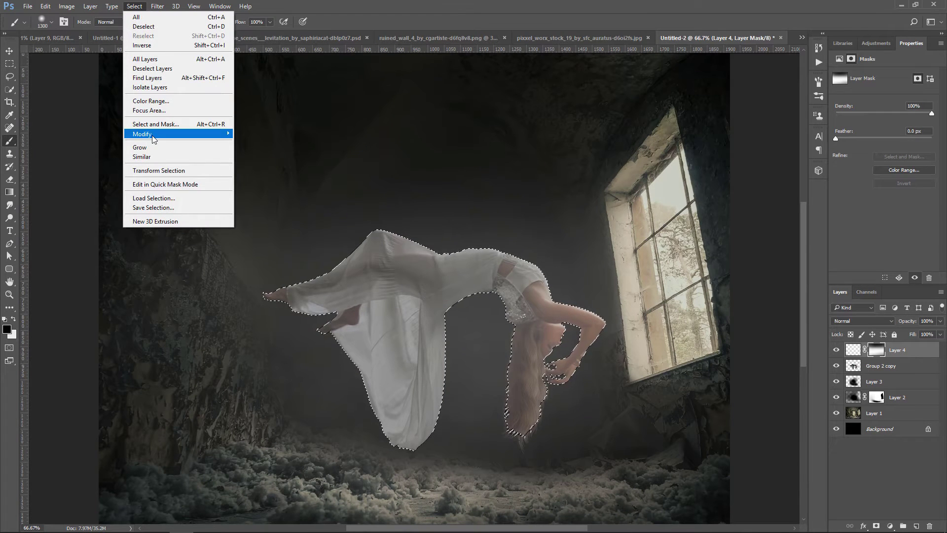
mouse_move(148, 134)
left_click(280, 162)
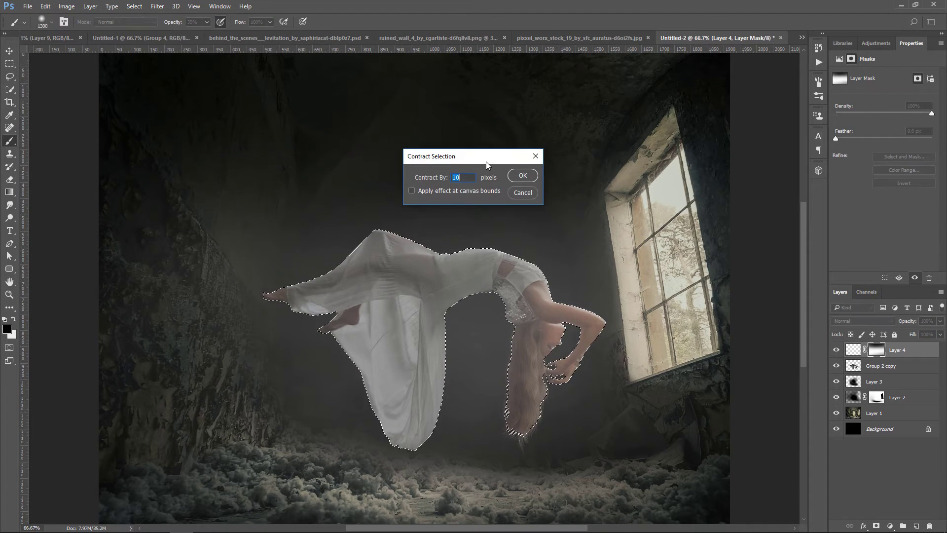
key("Return")
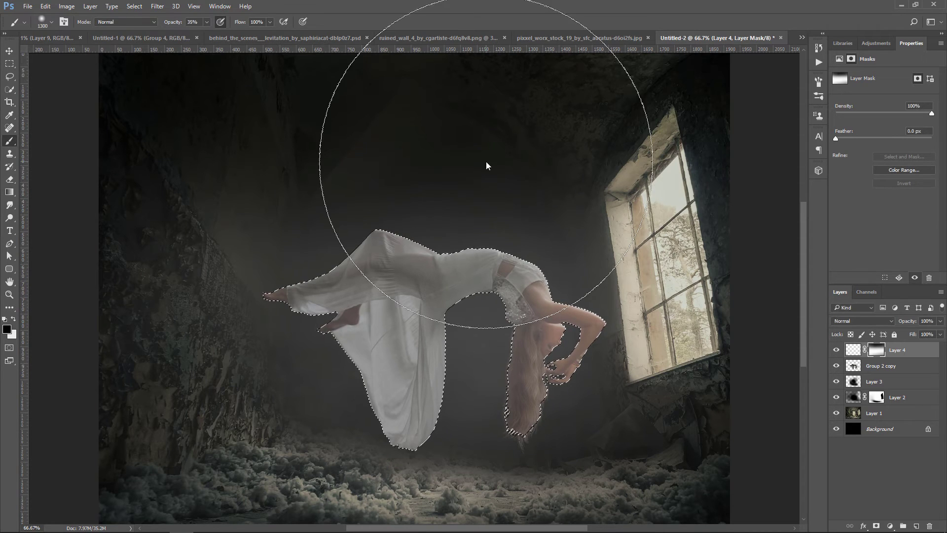
Clear fog from the woman's head and arms by dabbing black on Layer 4's mask with an 1100 px brush at 35% opacity, and deselect.
key("bracketleft")
key("bracketleft")
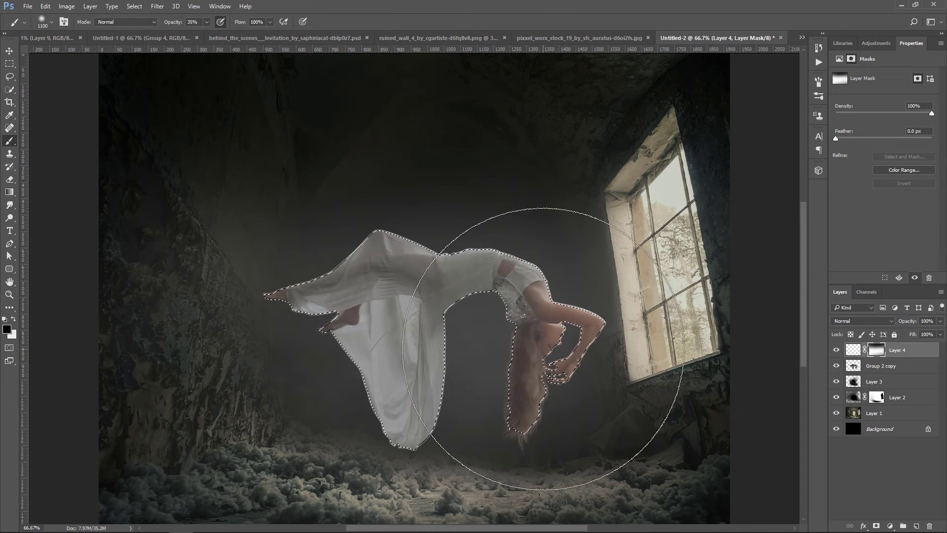
left_click(548, 349)
left_click(550, 350)
key("bracketleft")
key("bracketleft")
key("bracketleft")
key("bracketleft")
key("ctrl+d")
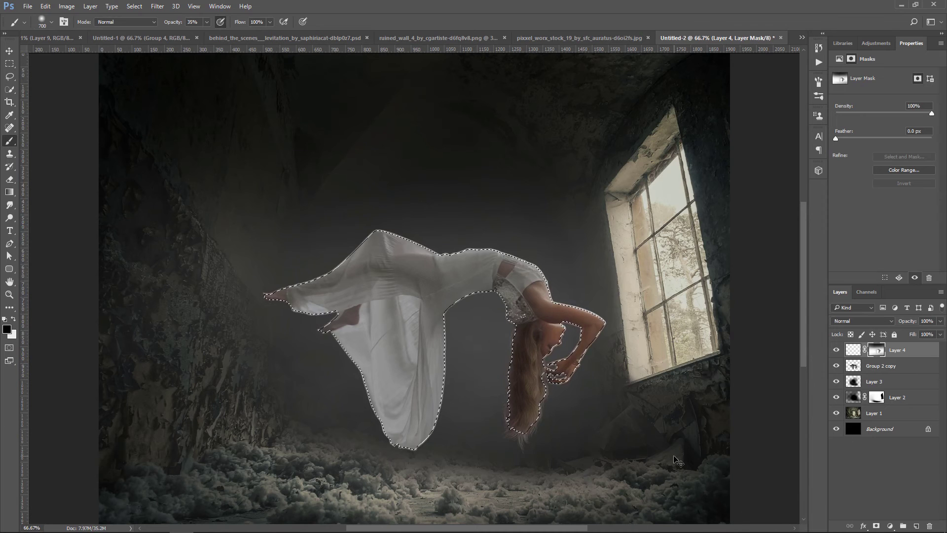
Lower the opacity of Layer 4 to 78% and compare the image with and without the fog.
key("ctrl+minus")
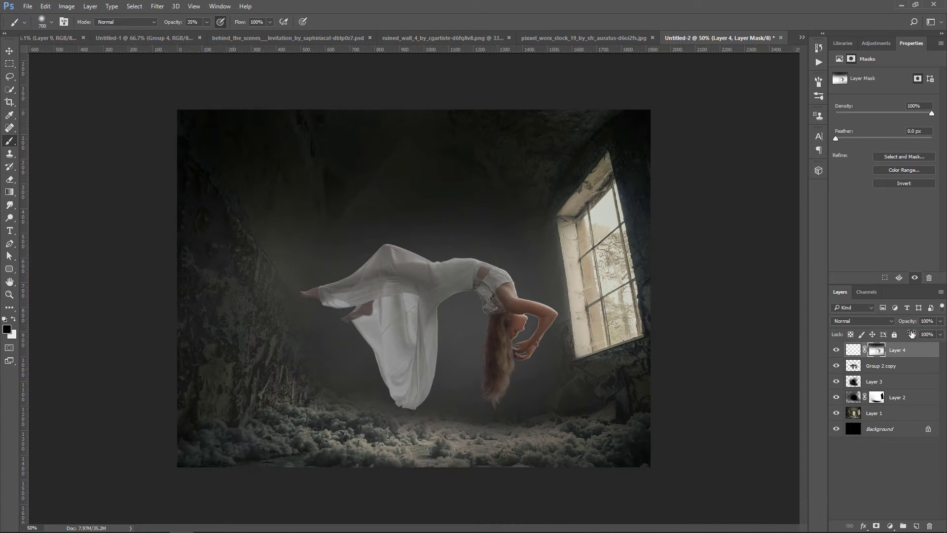
left_click(940, 334)
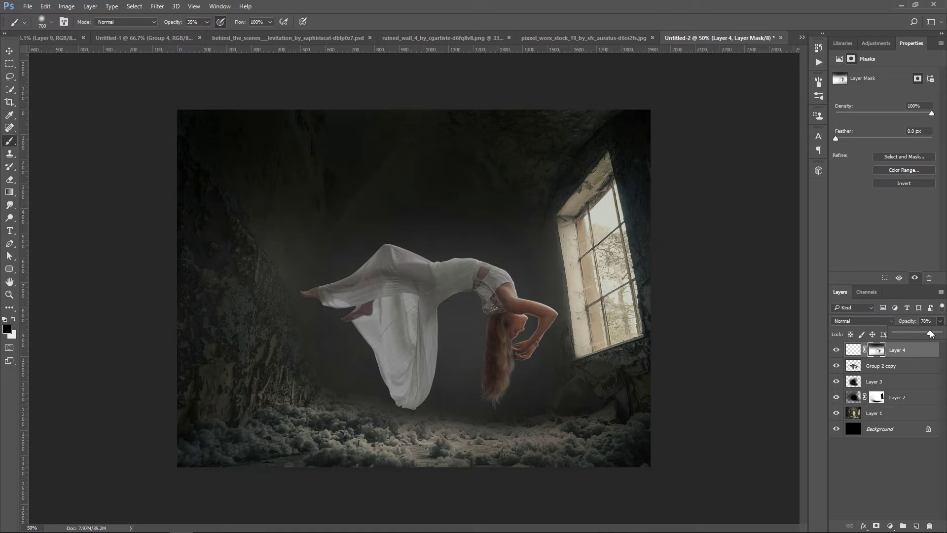
left_click(836, 350)
left_click(836, 351)
left_click(853, 366, "ctrl")
key("bracketleft")
key("bracketleft")
key("bracketleft")
key("bracketleft")
key("bracketleft")
key("bracketleft")
key("bracketleft")
key("bracketleft")
key("bracketleft")
key("bracketleft")
key("bracketleft")
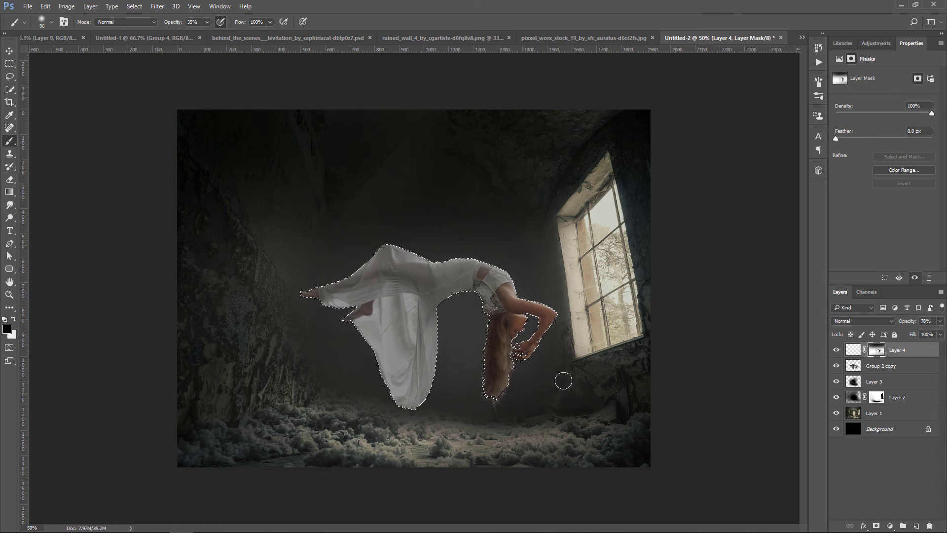
key("ctrl+d")
key("ctrl+plus")
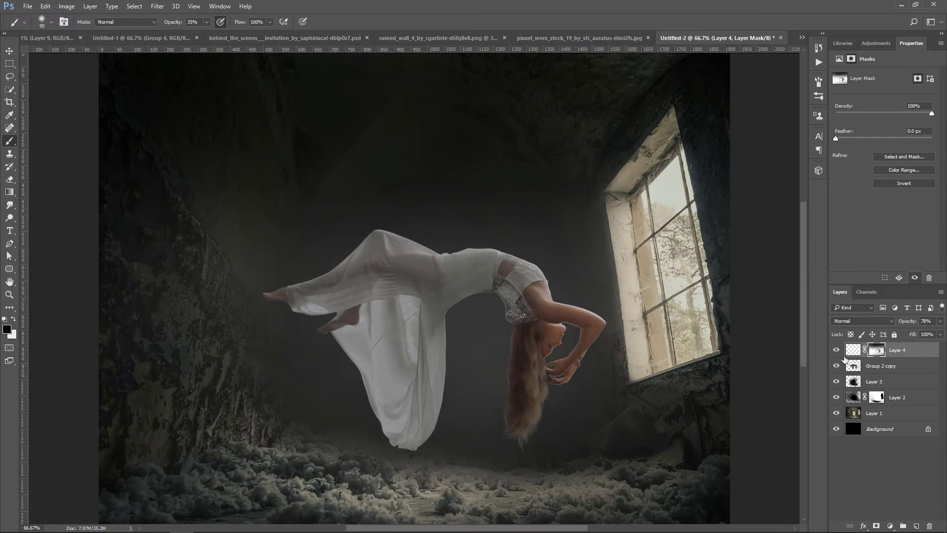
left_click(853, 367, "ctrl")
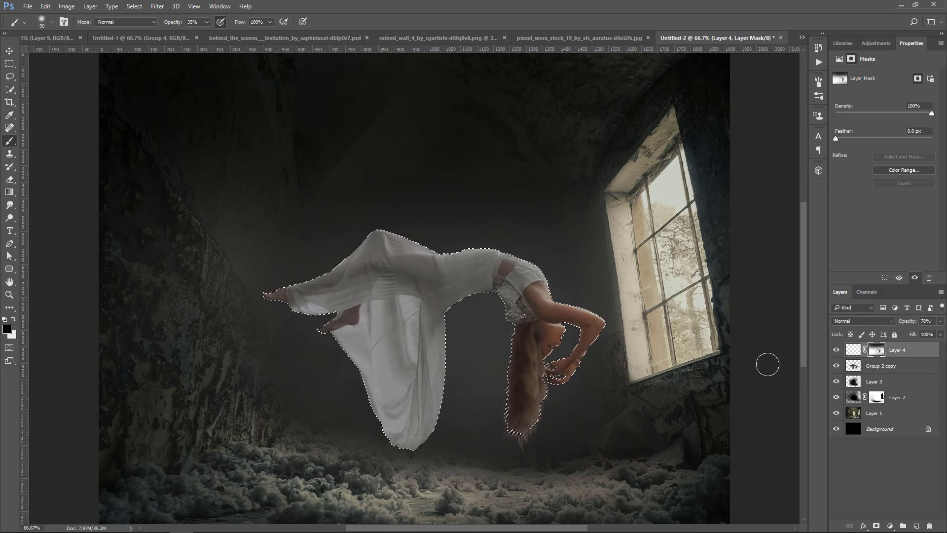
key("ctrl+d")
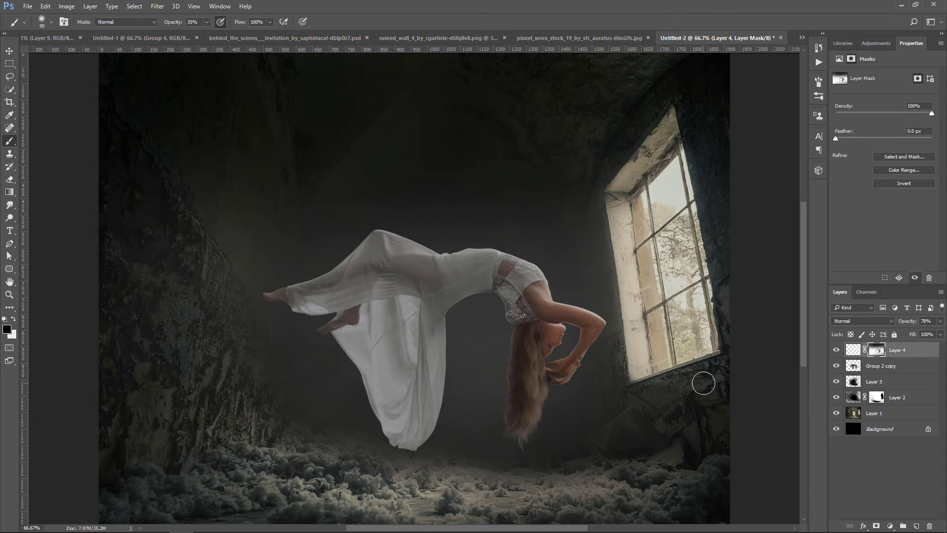
scroll(595, 349, "down", 1)
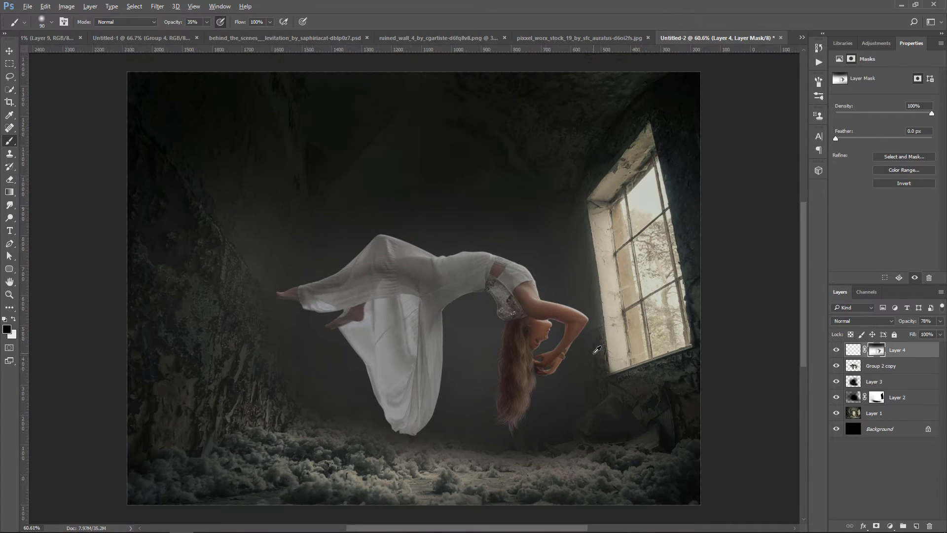
Select Layer 1 and trace the lower window panes between the bars with Pen tool paths.
left_click(10, 51)
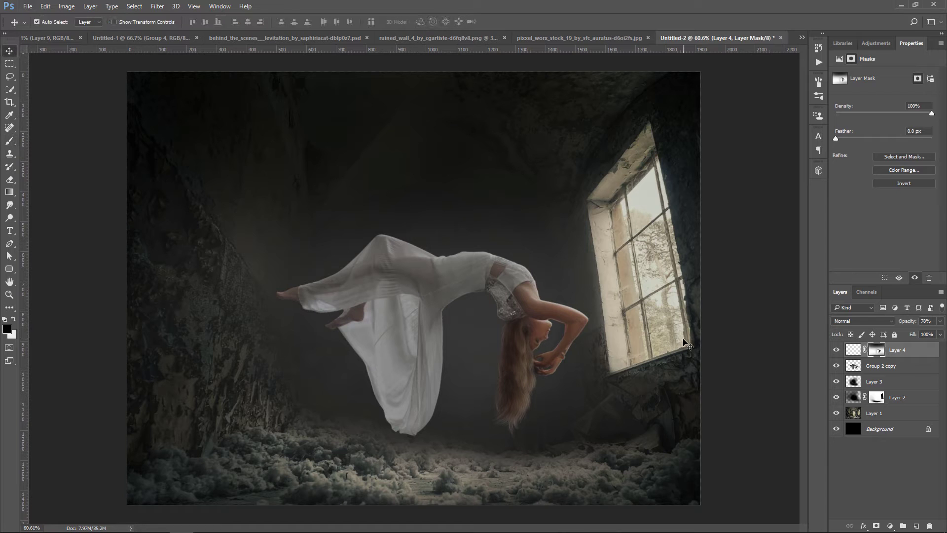
left_click(855, 414)
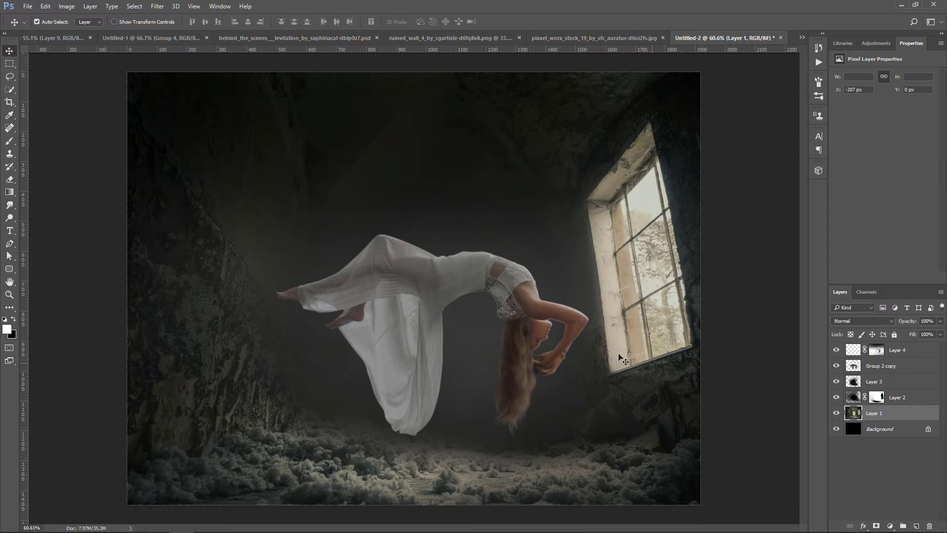
key("ctrl+plus")
key("ctrl+plus")
key("ctrl+plus")
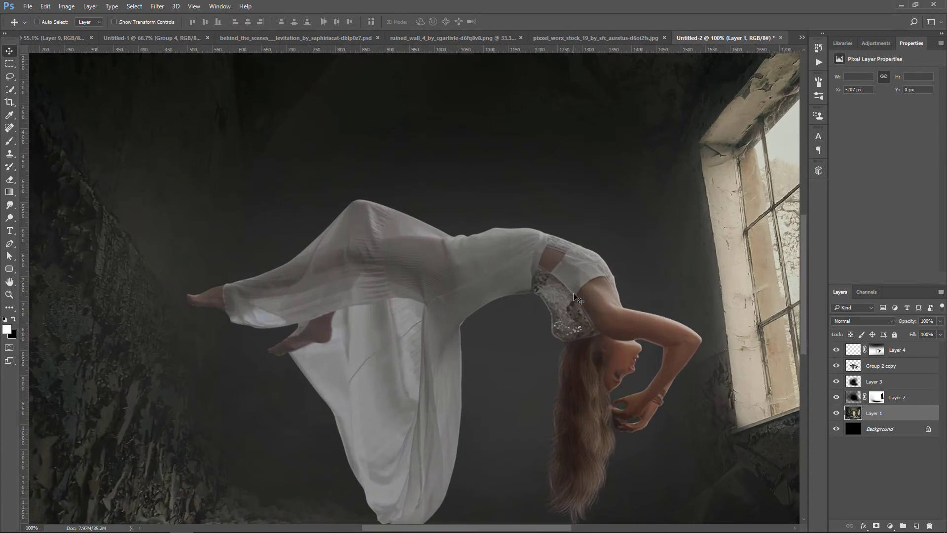
left_click_drag(682, 286, 67, 176)
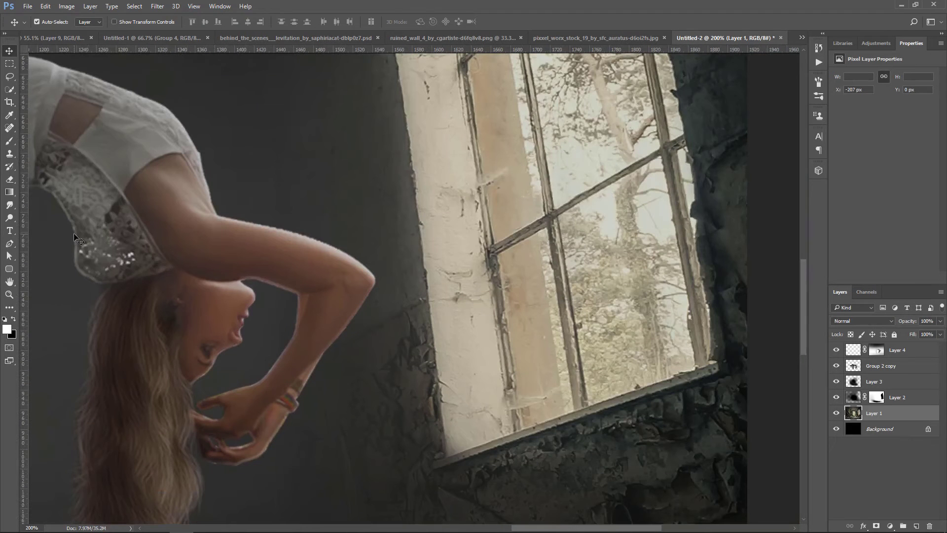
left_click(10, 243)
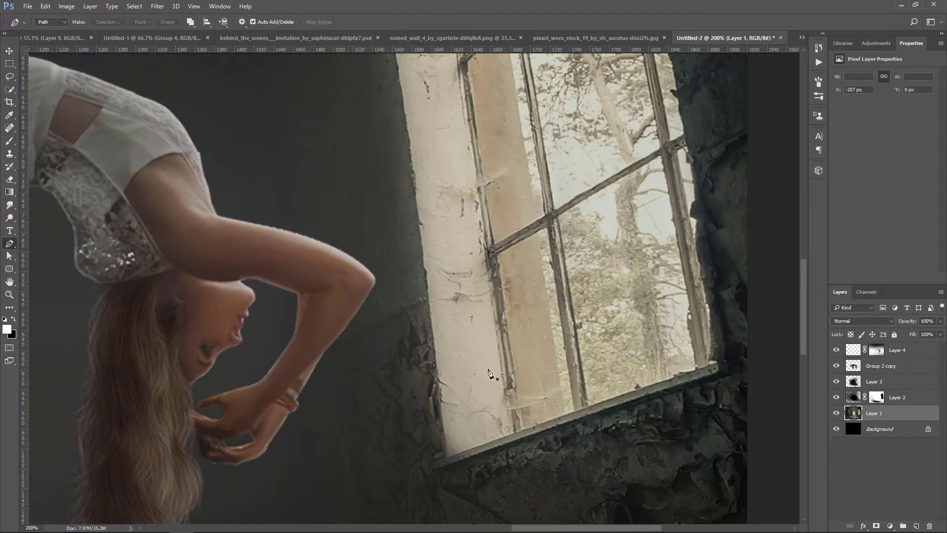
left_click(522, 430)
left_click(662, 156)
left_click(700, 366)
left_click(588, 406)
left_click(710, 364)
left_click(677, 151)
left_click(687, 144)
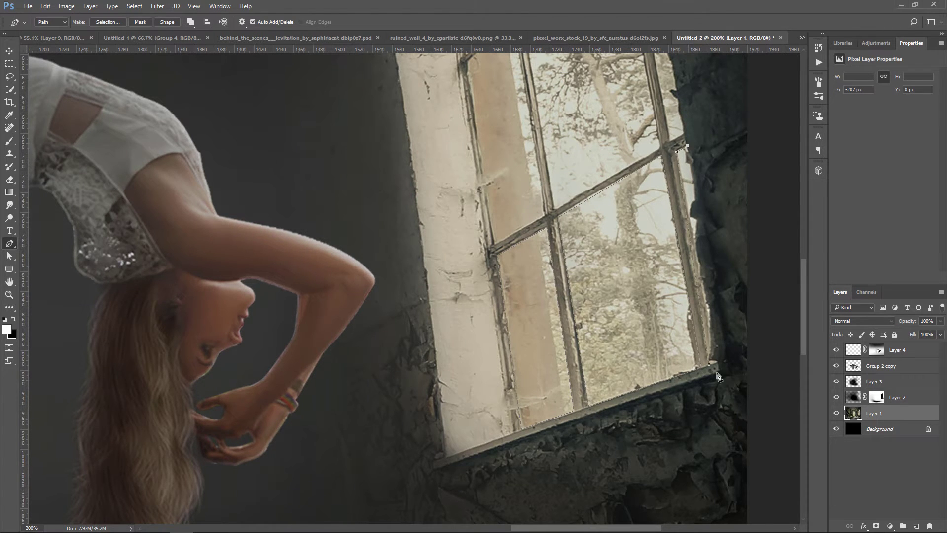
left_click(718, 364)
left_click(709, 364)
Trace the middle and upper window panes with the Pen tool, leaving the window bars outside the paths.
left_click_drag(635, 193, 620, 386)
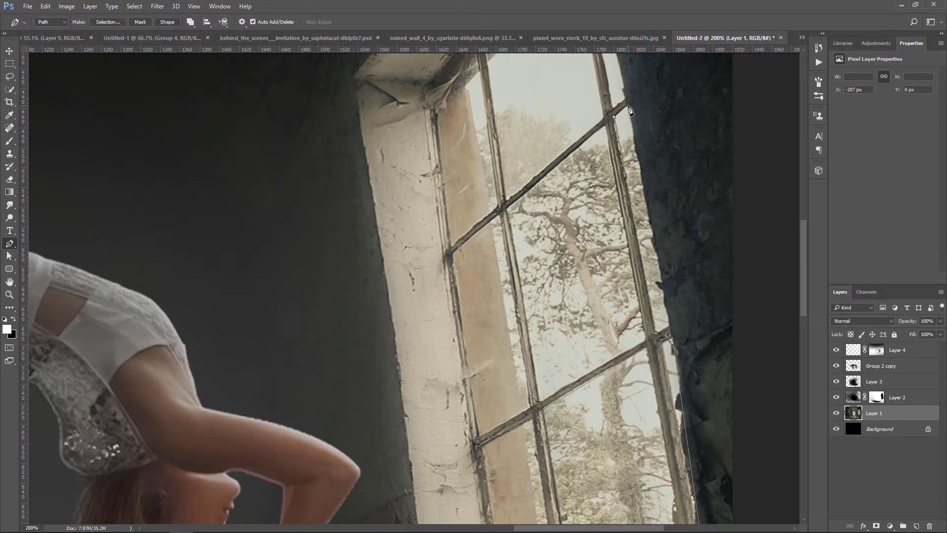
left_click(670, 324)
left_click(531, 408)
left_click_drag(443, 248, 491, 391)
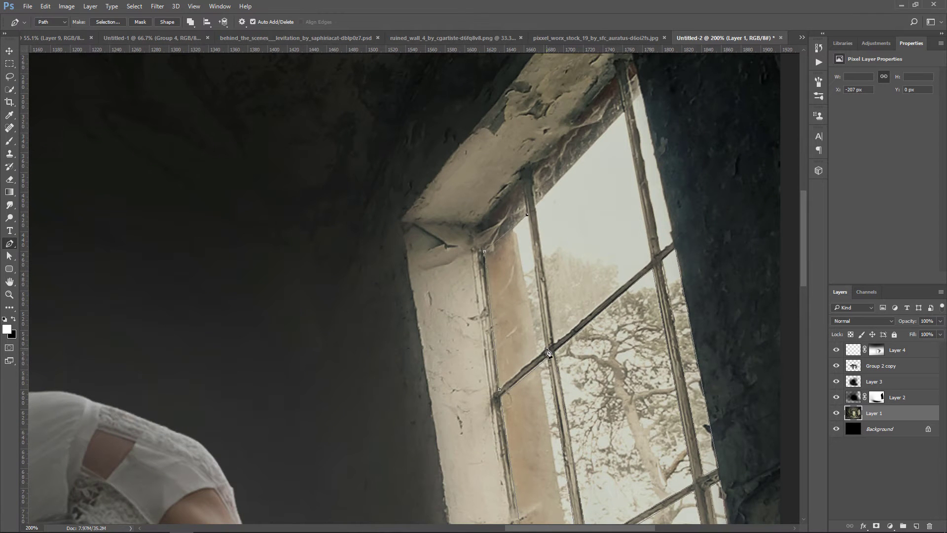
left_click(536, 207)
left_click(624, 111)
left_click(652, 261)
left_click(633, 103)
left_click(642, 92)
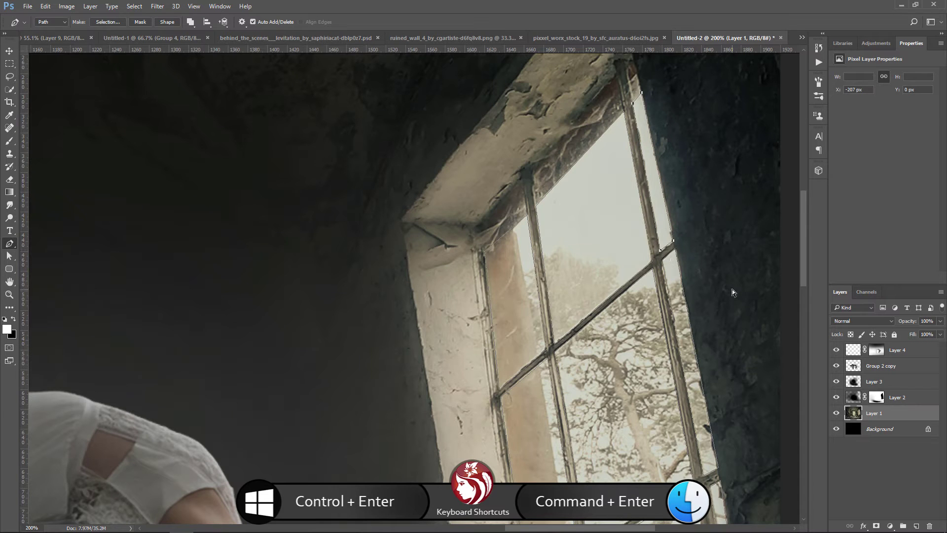
Convert the pane paths to a selection and fill it with white on a new layer above Layer 1.
key("ctrl+Return")
left_click(912, 527)
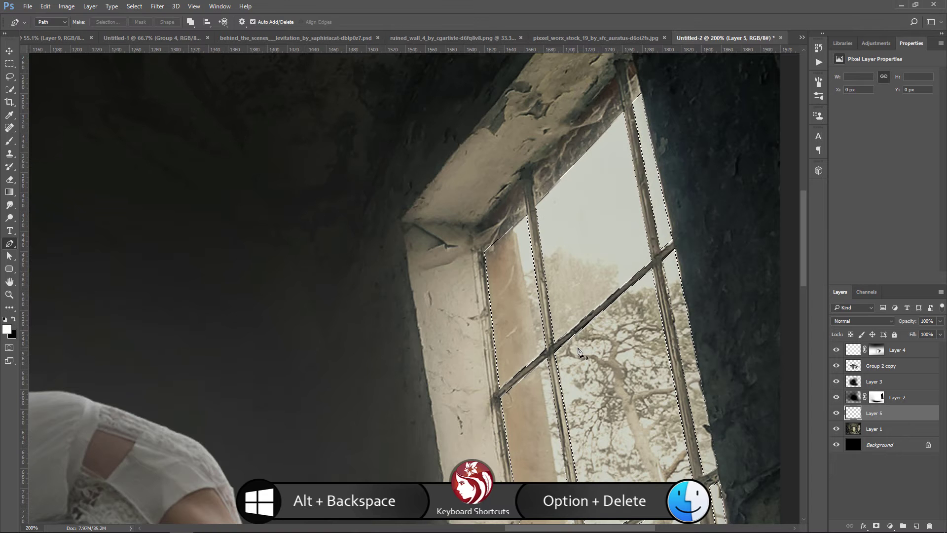
key("alt+BackSpace")
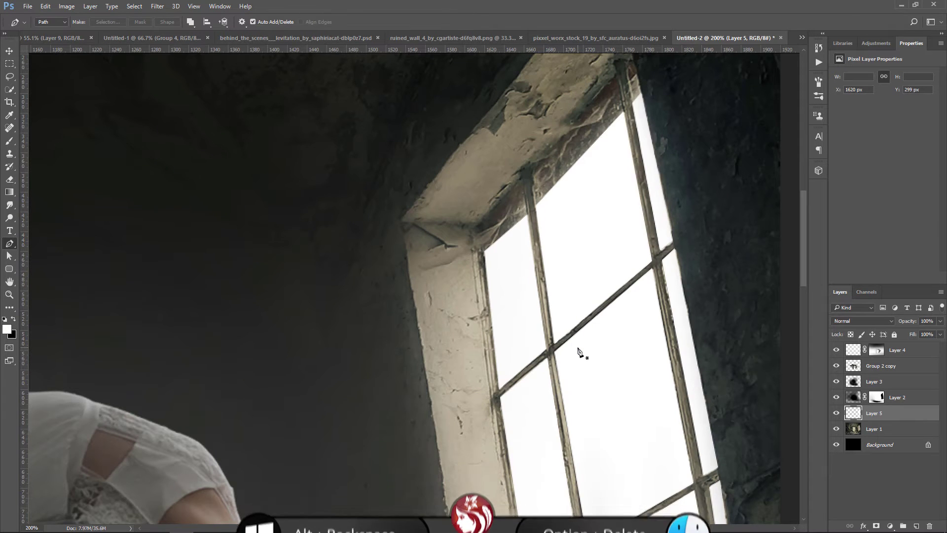
key("ctrl+minus")
key("ctrl+minus")
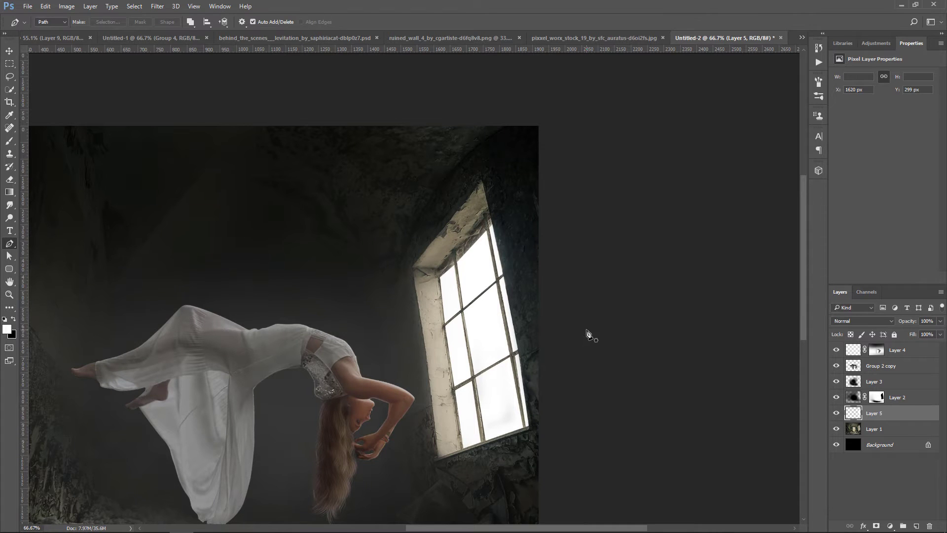
scroll(587, 326, "down", 2)
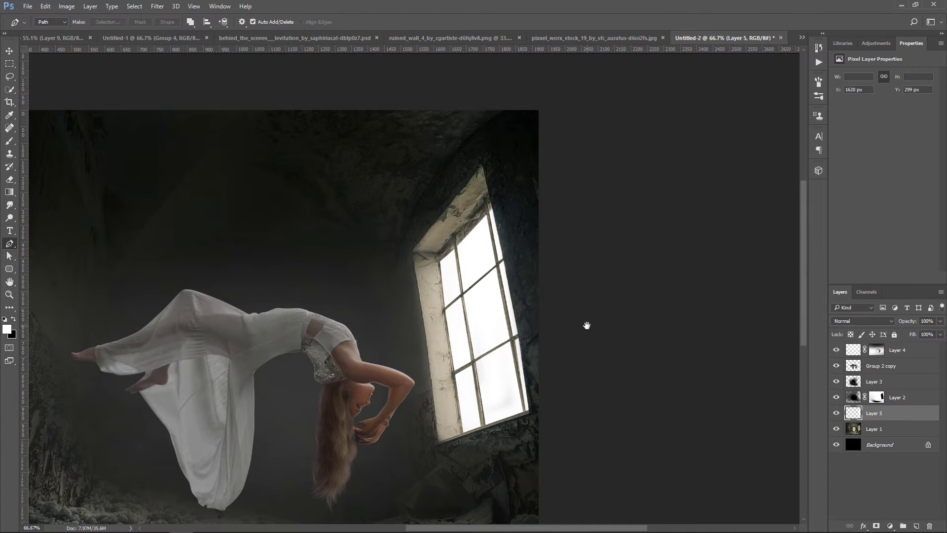
key("ctrl+0")
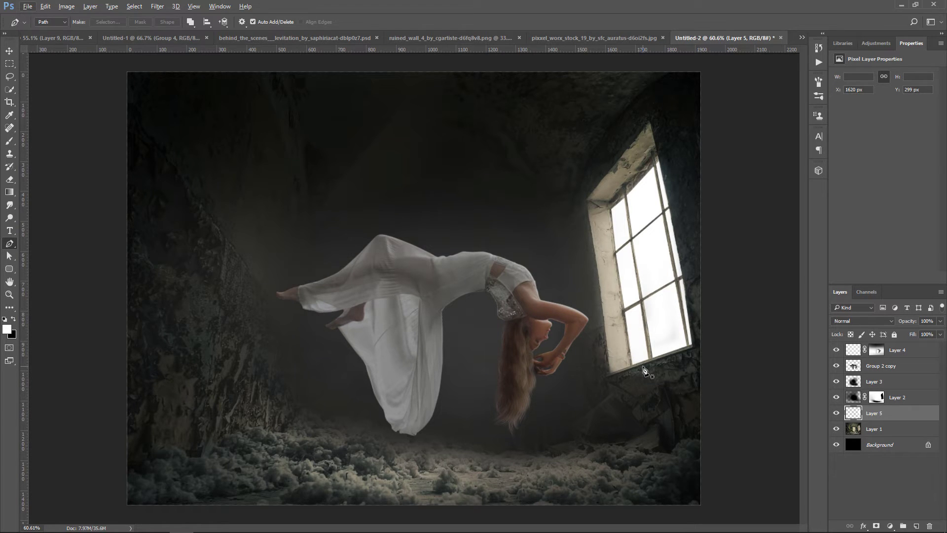
On a new layer above Layer 5, trace a closed Pen tool path around the window frame and a light beam reaching toward the floor beneath the woman.
left_click(916, 526)
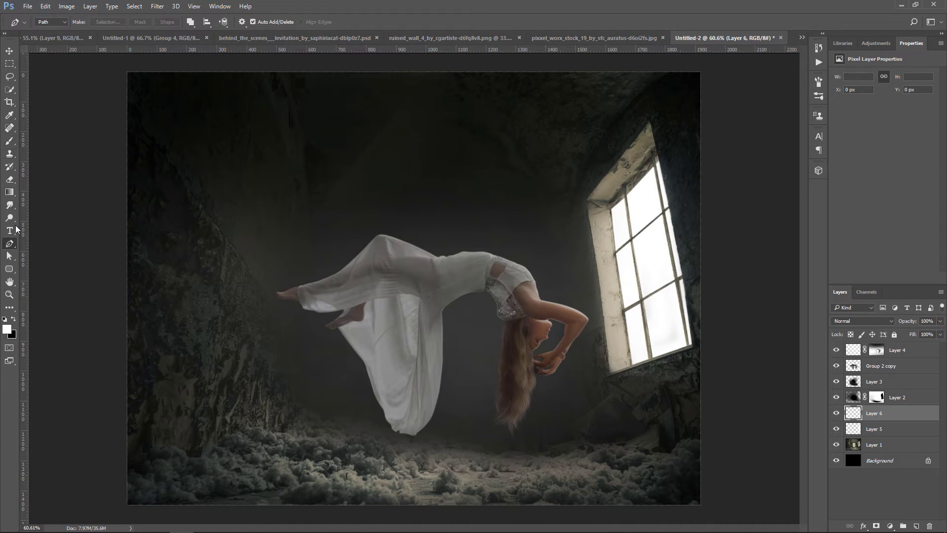
left_click(586, 201)
left_click(378, 285)
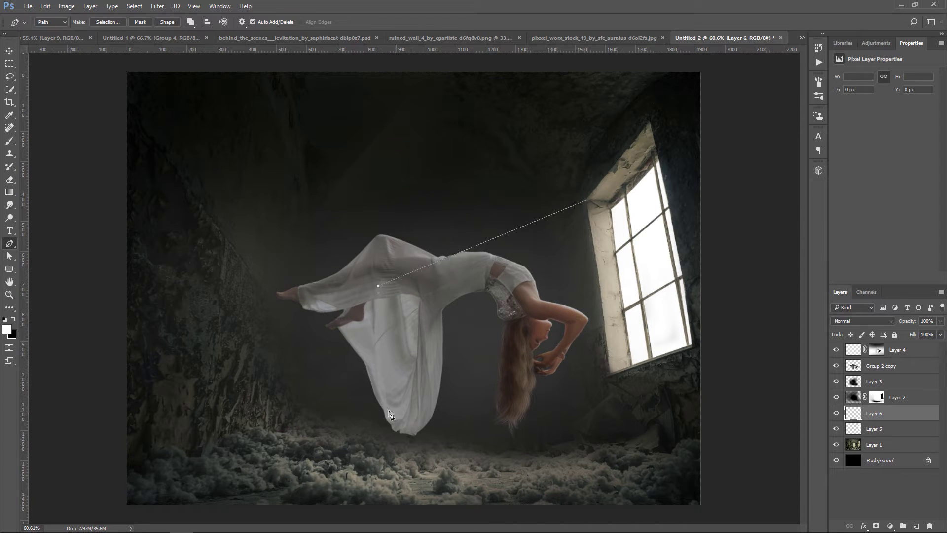
left_click(610, 374)
left_click_drag(355, 454, 342, 468)
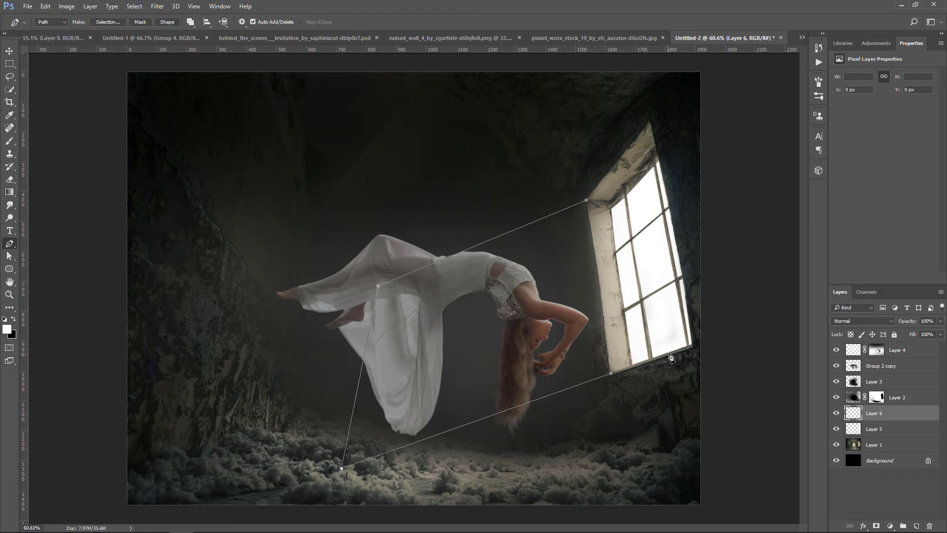
left_click(649, 121)
left_click(587, 199)
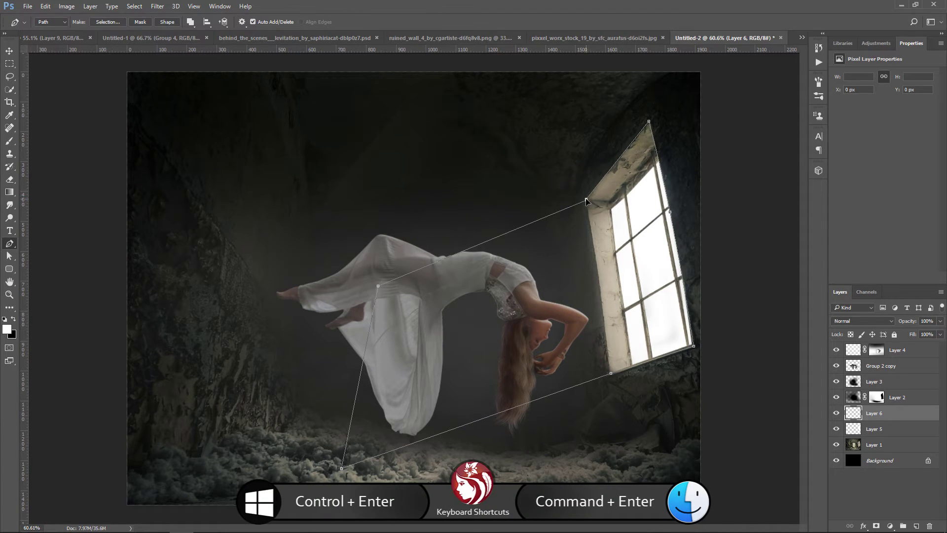
Convert the beam path to a selection, fill it with white, deselect it, and move Layer 6 directly above Layer 3.
key("ctrl+Return")
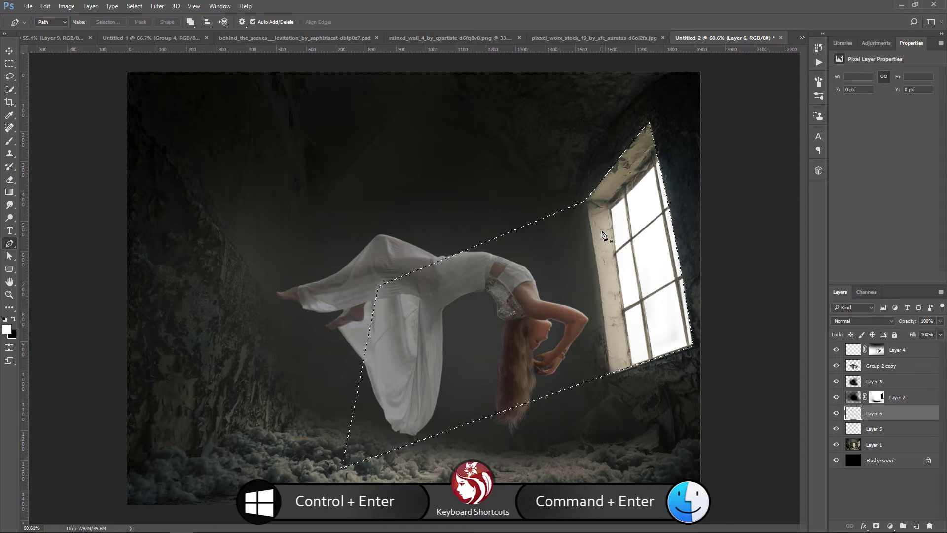
key("alt+BackSpace")
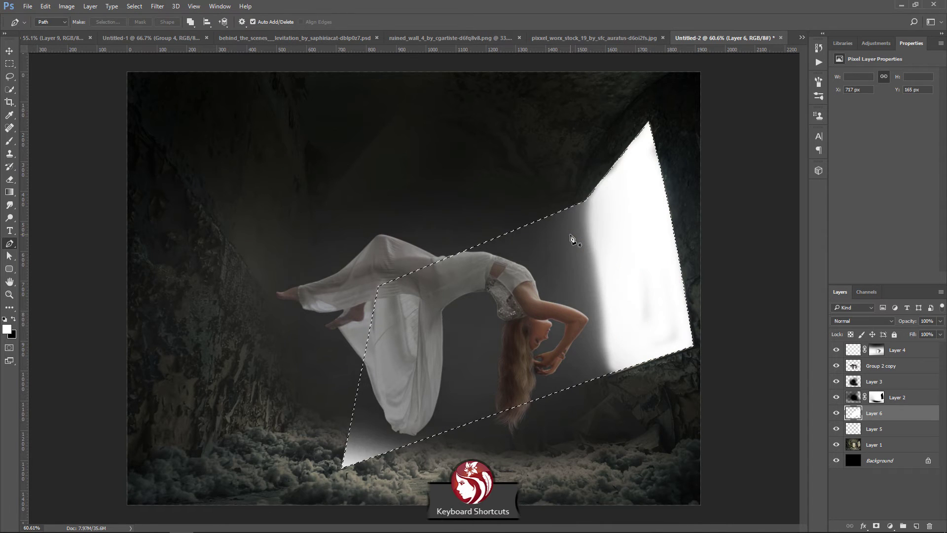
key("ctrl+d")
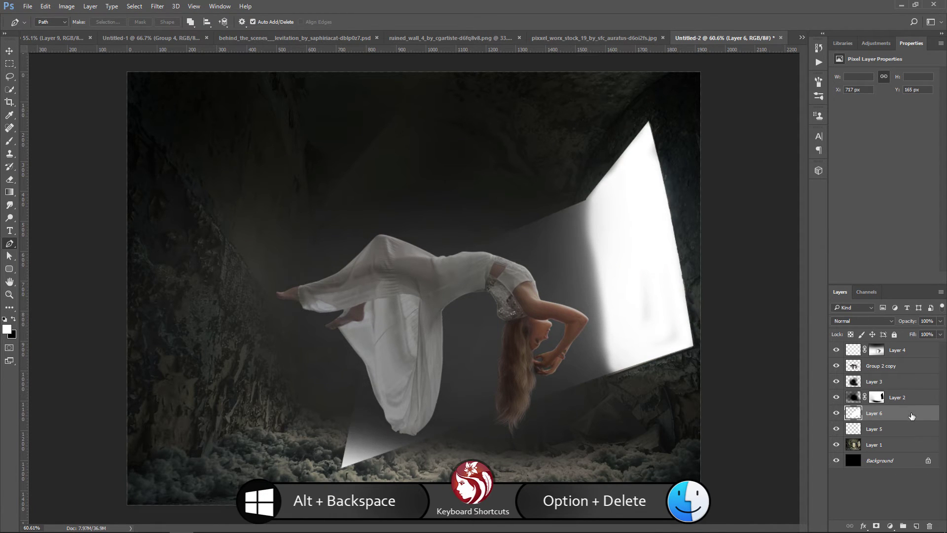
left_click_drag(912, 416, 917, 379)
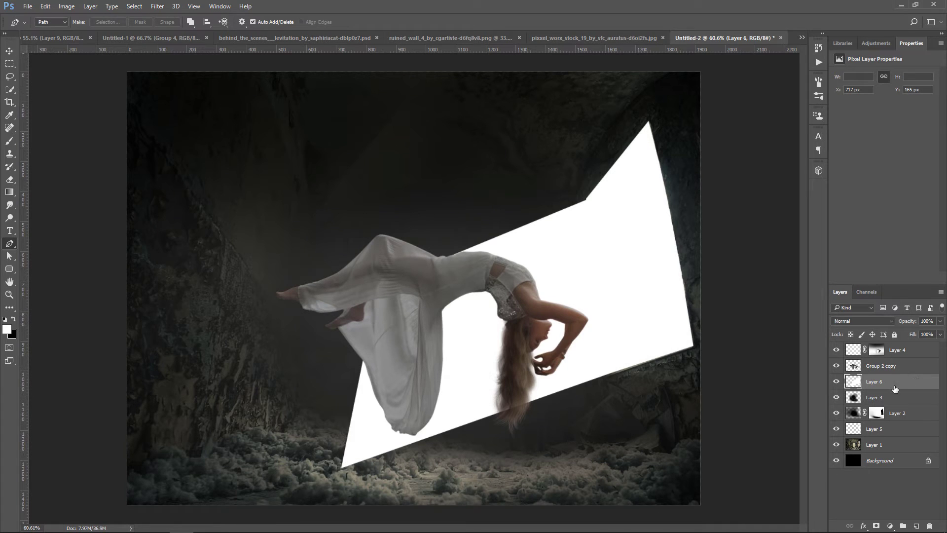
Add a mask to Layer 6 and fade the beam's far end behind the dress with a size 600 black brush at 35% opacity.
left_click(877, 526)
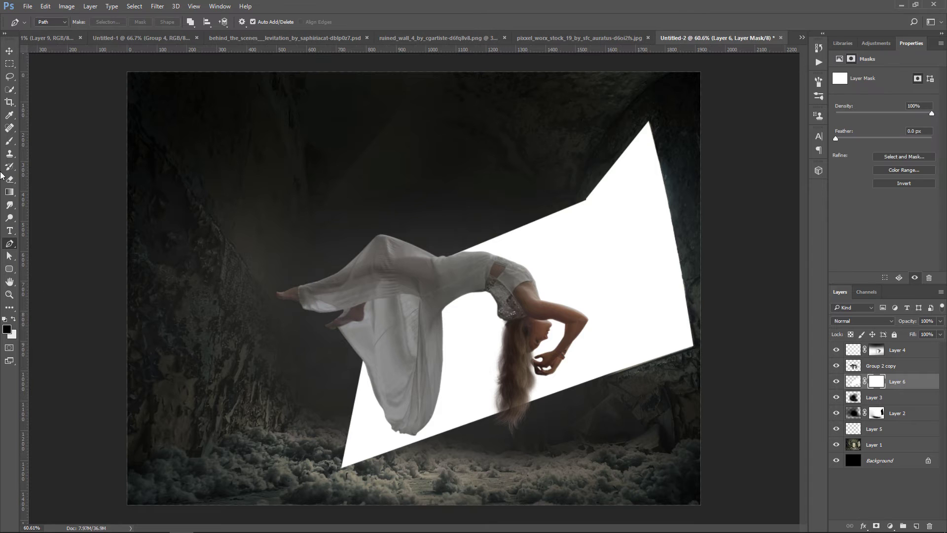
left_click(9, 141)
key("x")
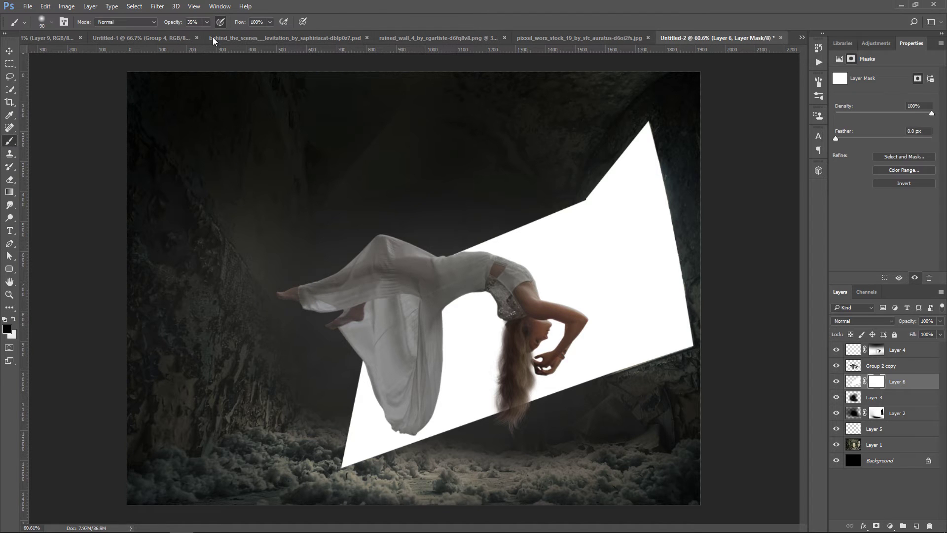
key("bracketright")
key("bracketright")
key("bracketright")
key("bracketright")
key("bracketright")
key("bracketright")
key("bracketright")
key("bracketright")
key("bracketright")
key("bracketright")
mouse_move(292, 413)
left_mouse_down()
mouse_move(317, 406)
mouse_move(307, 429)
mouse_move(458, 469)
mouse_move(275, 349)
mouse_move(380, 254)
left_mouse_up()
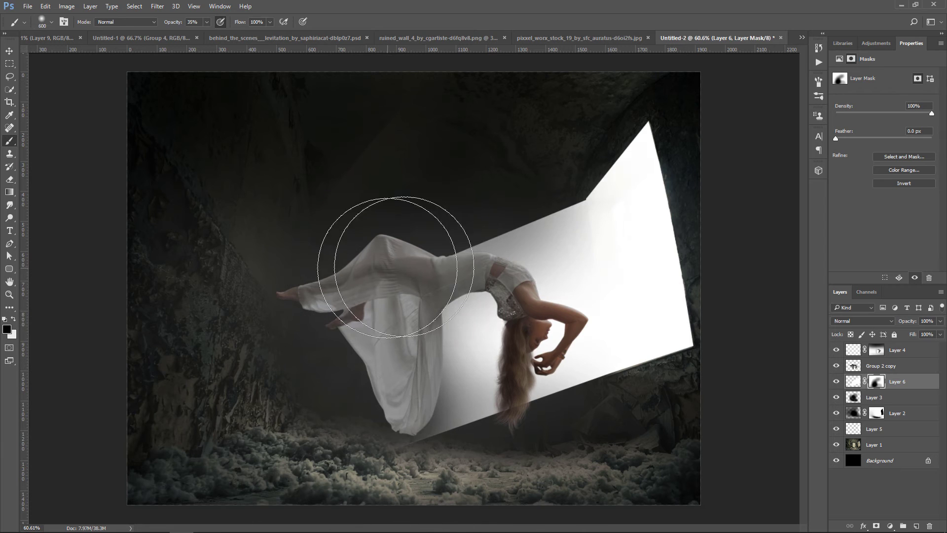
Raise the brush opacity to 61% and mask the beam away from the window and its outer reaches, keeping the glow beside the frame.
left_click(207, 22)
left_click_drag(207, 34, 219, 33)
mouse_move(630, 141)
left_mouse_down()
mouse_move(750, 243)
mouse_move(762, 317)
left_mouse_up()
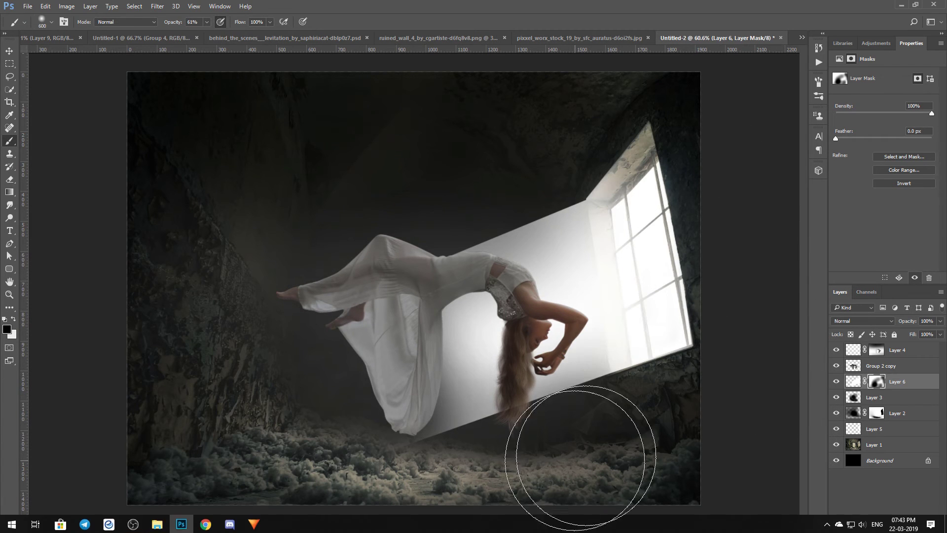
mouse_move(536, 295)
left_mouse_down()
mouse_move(349, 180)
mouse_move(460, 163)
mouse_move(433, 226)
mouse_move(513, 188)
mouse_move(206, 459)
mouse_move(254, 529)
mouse_move(394, 374)
mouse_move(250, 495)
left_mouse_up()
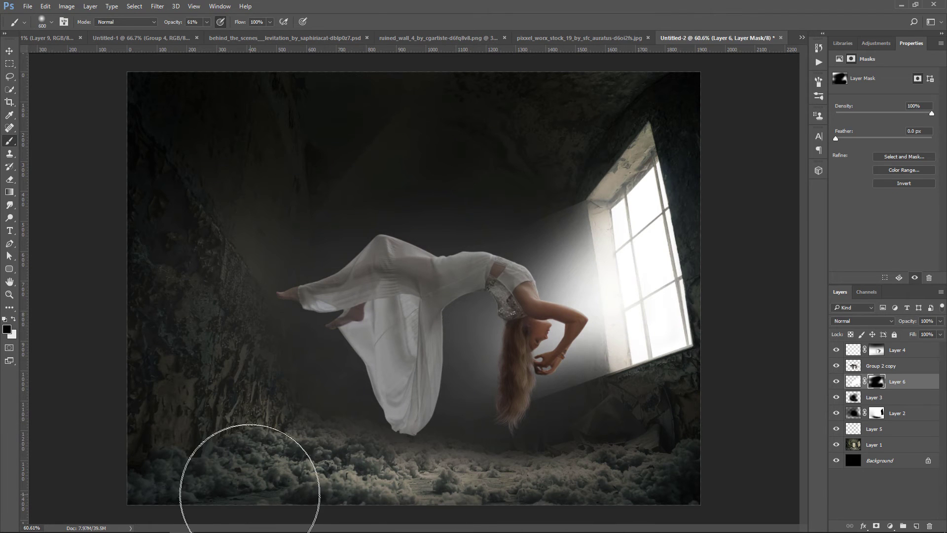
Apply a Gaussian Blur with a 0.9-pixel radius to the Layer 6 mask.
left_click(158, 6)
mouse_move(177, 117)
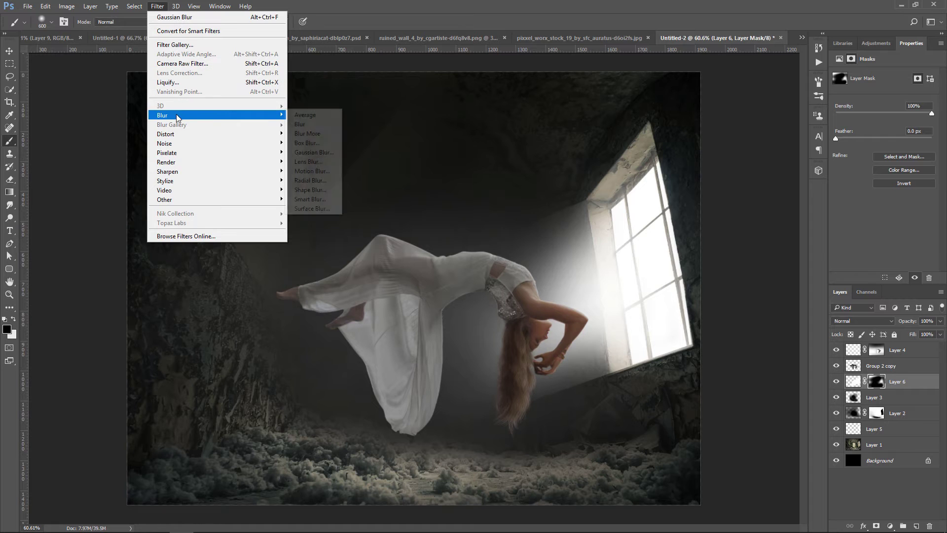
left_click(315, 152)
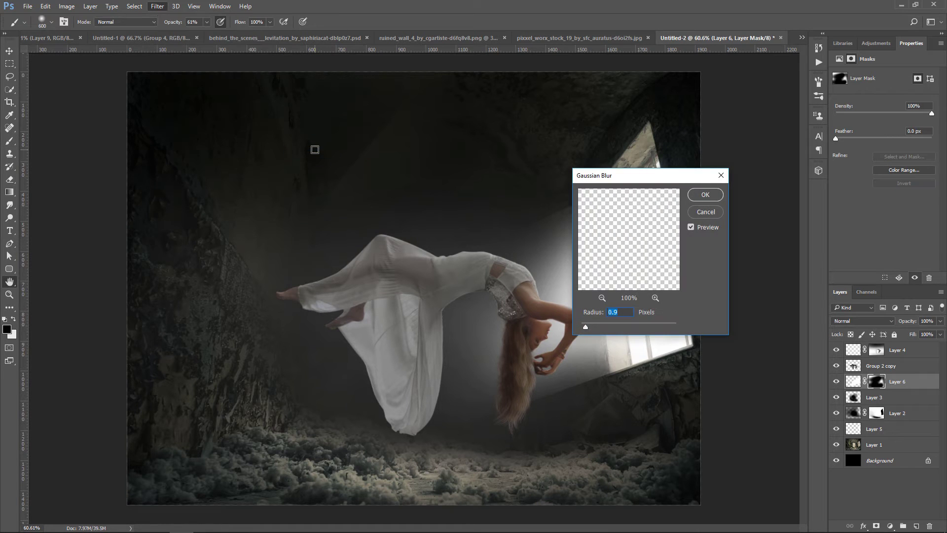
key("Return")
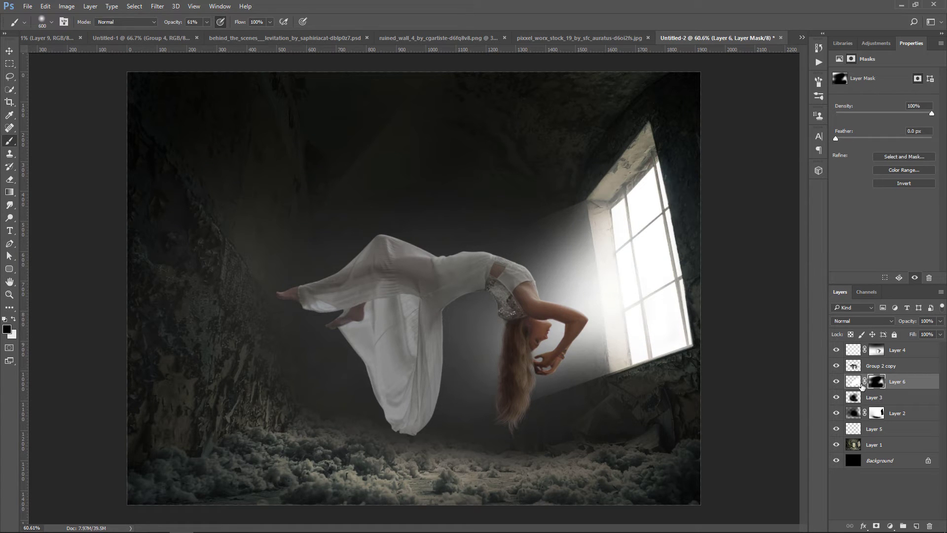
Apply the mask permanently to Layer 6 and soften the light beam with a 6.8-pixel Gaussian Blur.
right_click(881, 383)
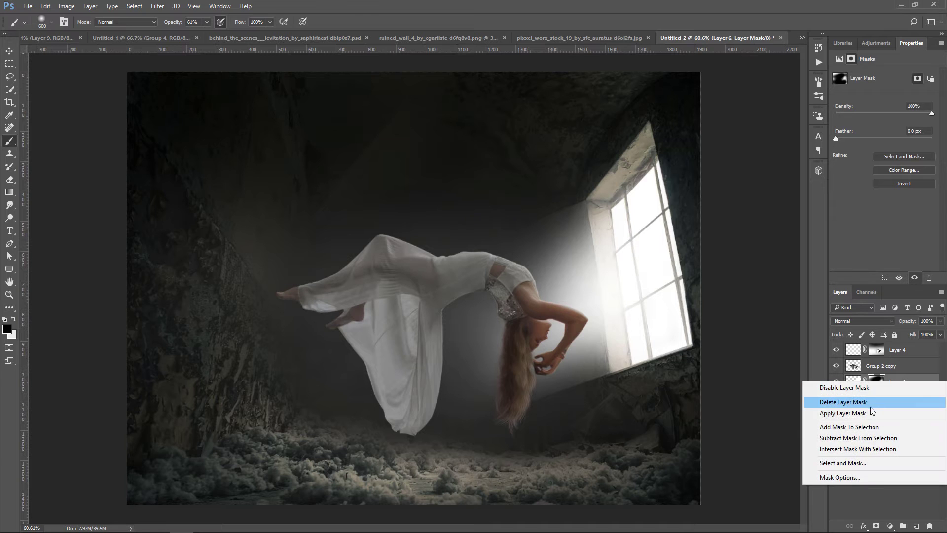
left_click(847, 399)
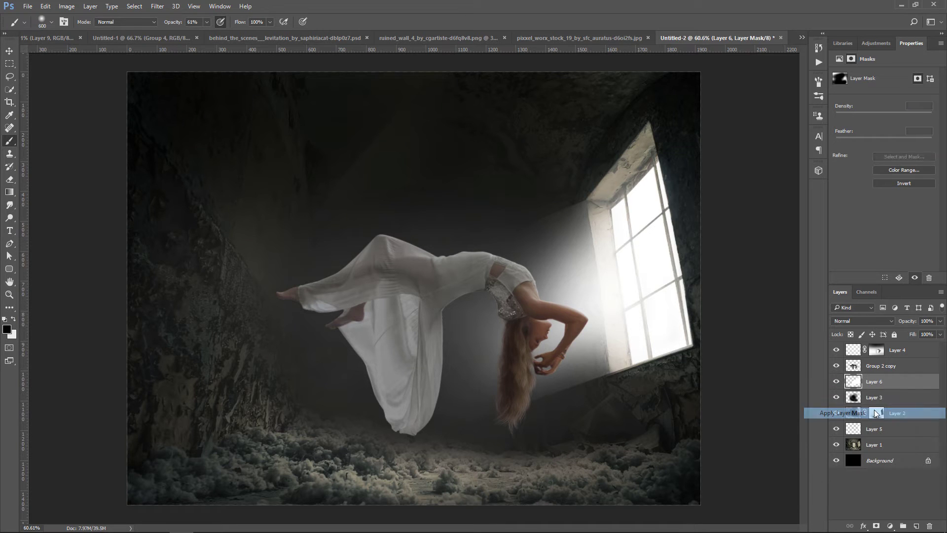
left_click(157, 6)
mouse_move(185, 117)
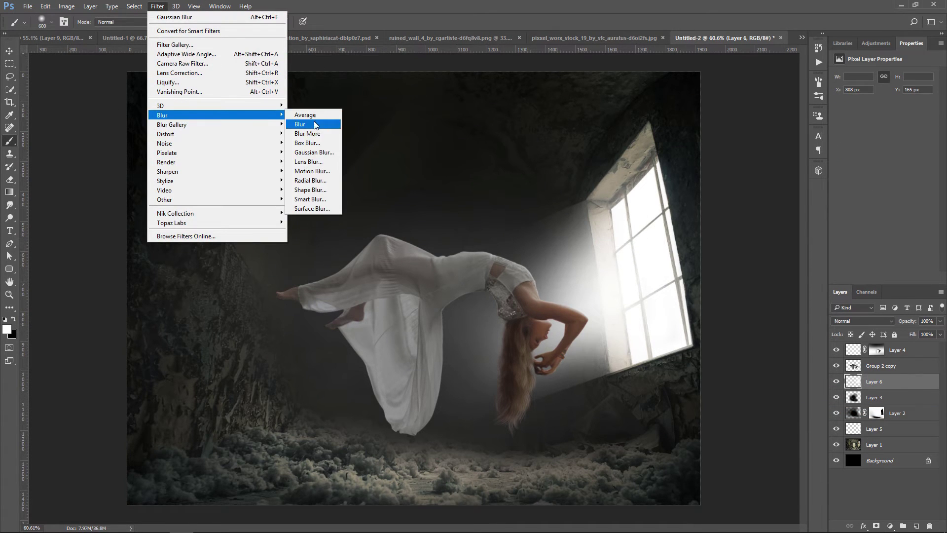
left_click(317, 150)
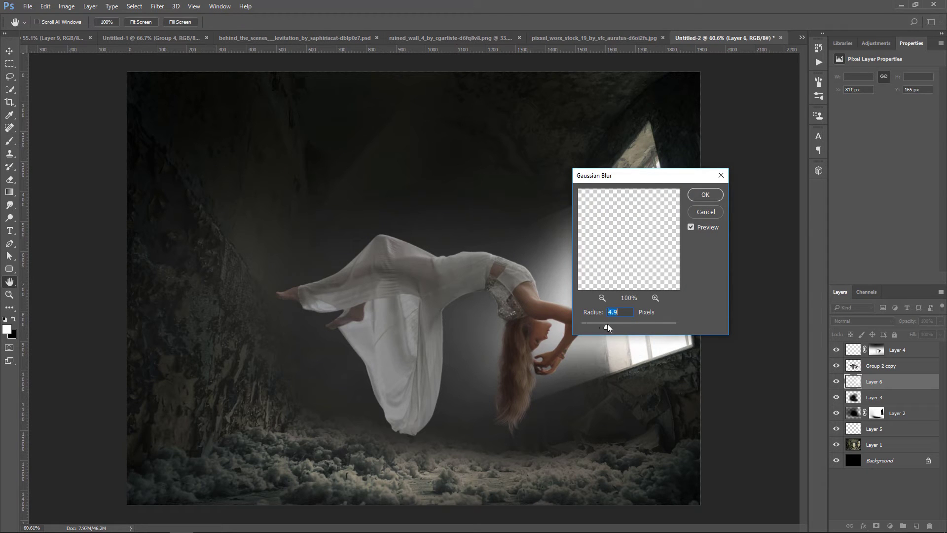
left_click_drag(654, 181, 304, 115)
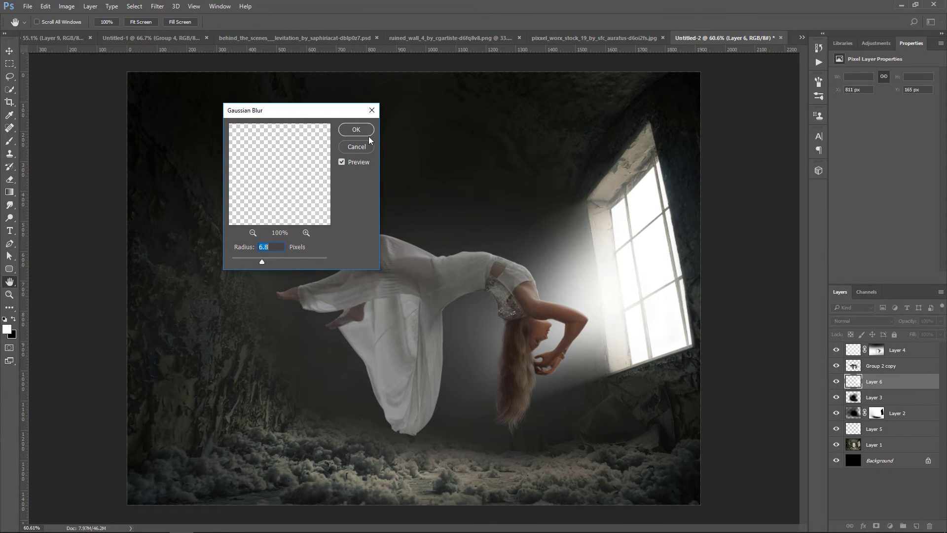
left_click(356, 129)
Add a new mask to Layer 6 and gradually fade the beam's lower part around the hair with a size 500 black brush at 11% opacity.
key("b")
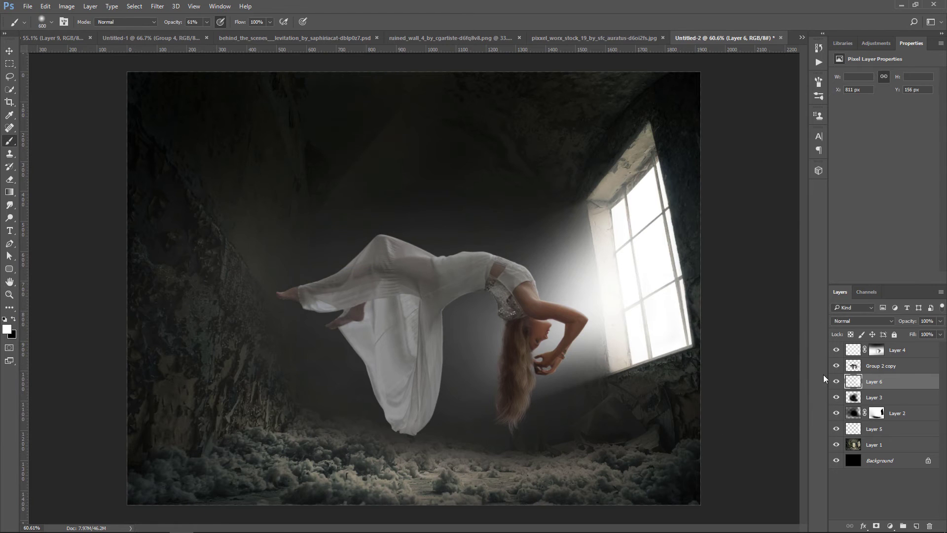
left_click(876, 526)
key("x")
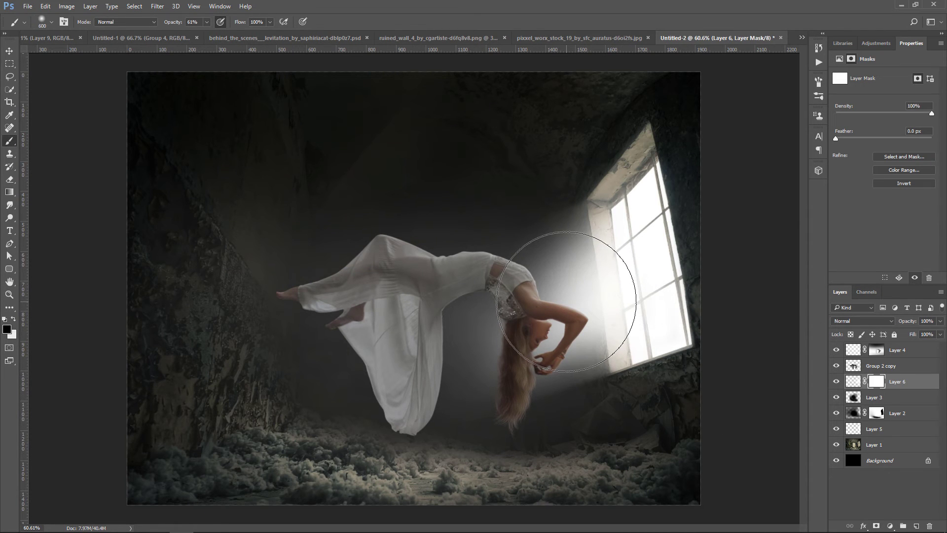
key("bracketleft")
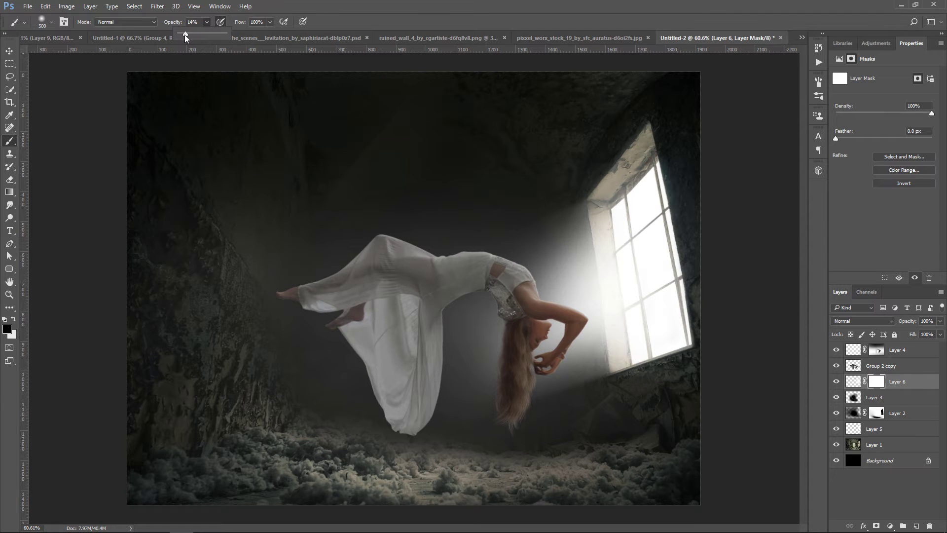
left_click(573, 311)
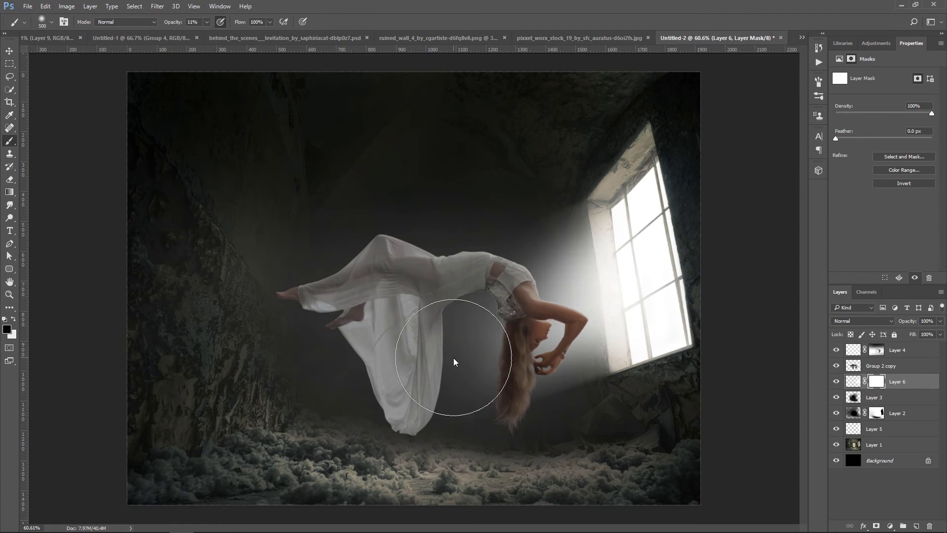
left_click_drag(545, 353, 468, 353)
mouse_move(562, 327)
left_mouse_down()
mouse_move(340, 354)
mouse_move(394, 355)
left_mouse_up()
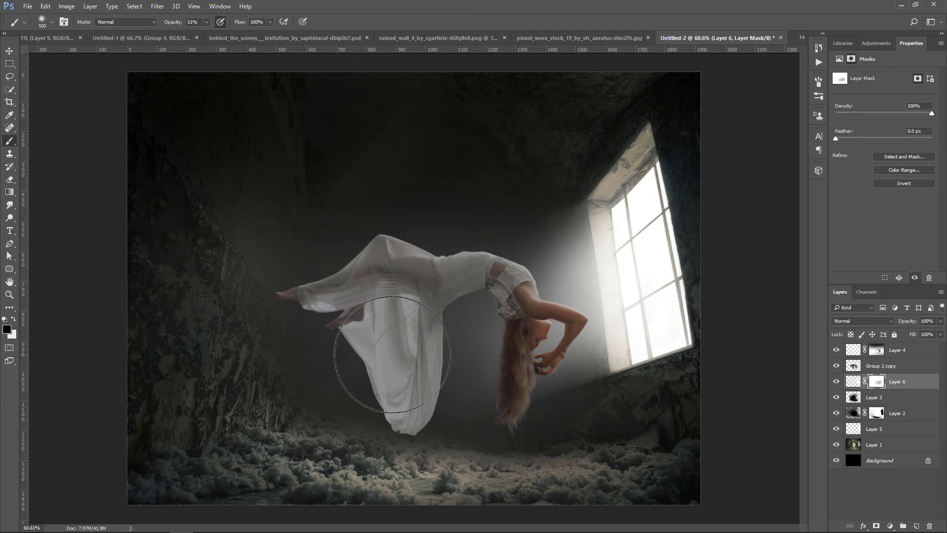
left_click_drag(565, 347, 352, 369)
left_click_drag(512, 344, 329, 388)
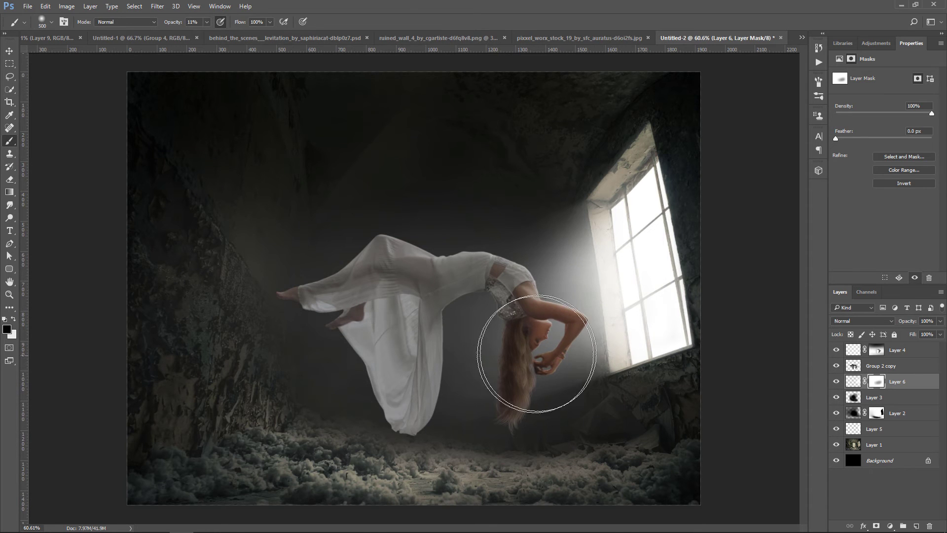
mouse_move(537, 353)
left_mouse_down()
mouse_move(349, 406)
mouse_move(347, 431)
left_mouse_up()
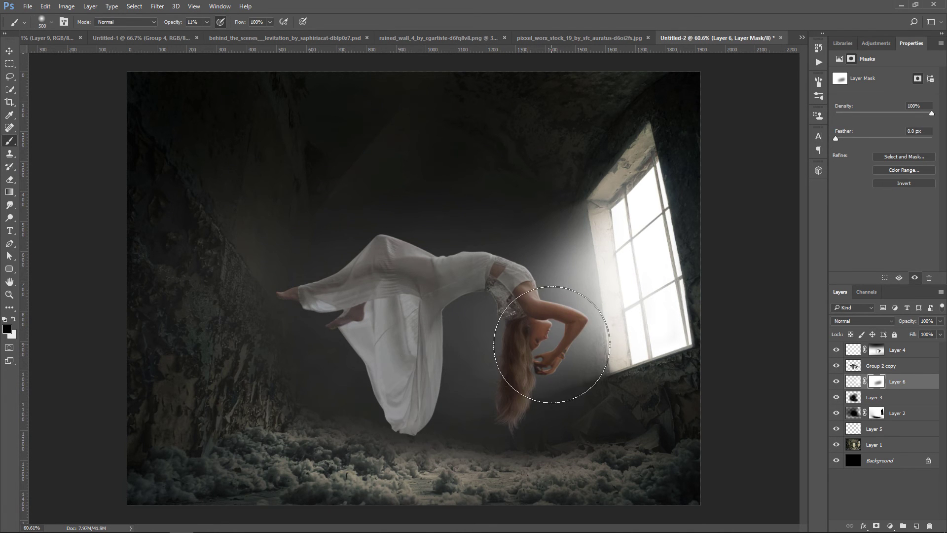
mouse_move(552, 347)
left_mouse_down()
mouse_move(400, 426)
mouse_move(340, 434)
left_mouse_up()
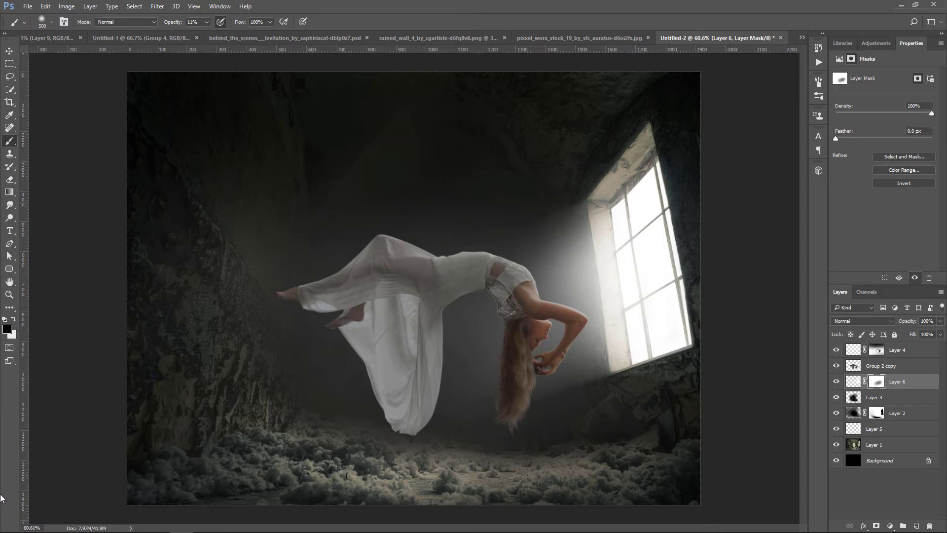
left_click_drag(530, 327, 321, 394)
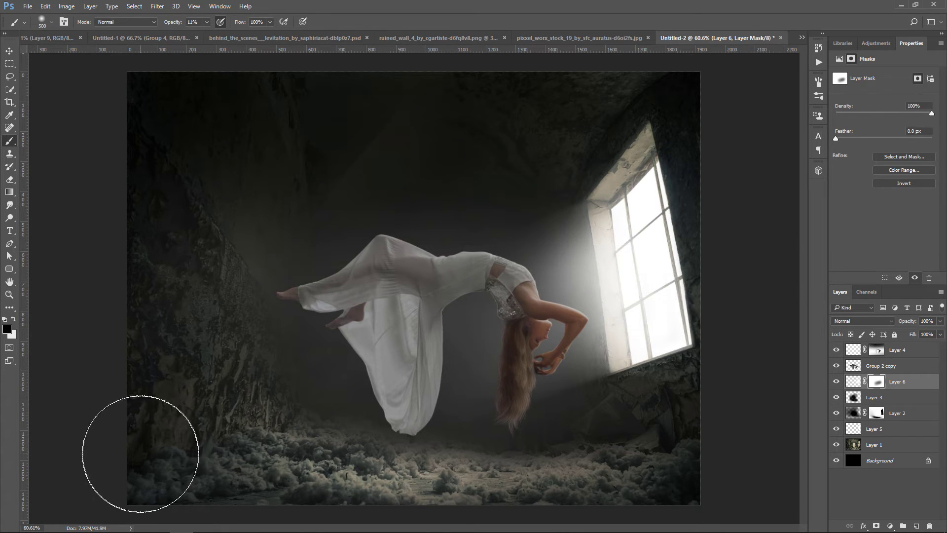
Create a new layer above Group 2 copy, clip it to the woman, and set its blend mode to Overlay.
left_click(9, 51)
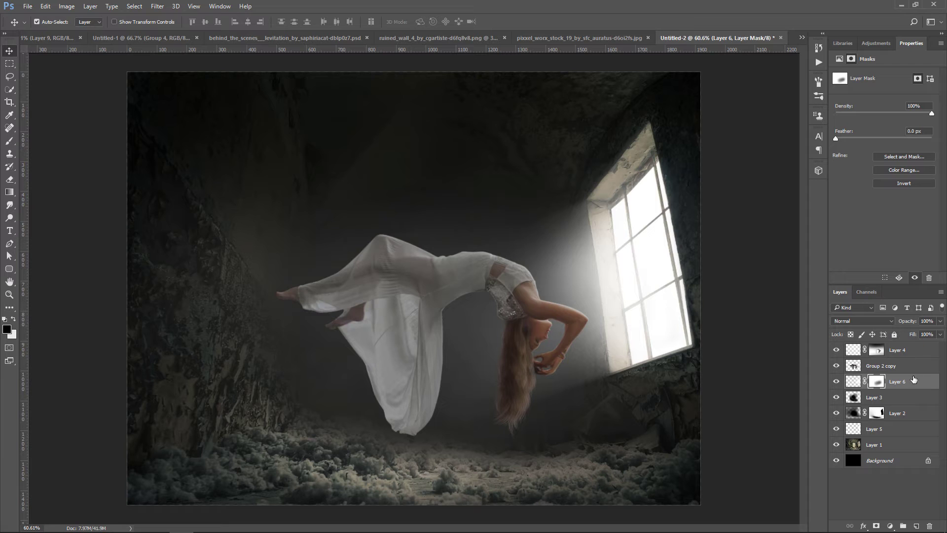
left_click(907, 368)
left_click(918, 524)
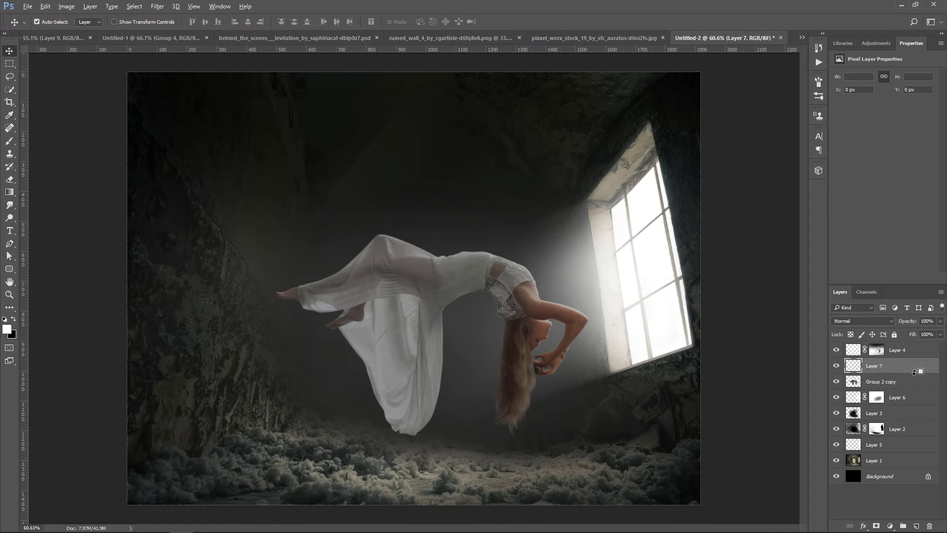
left_click(914, 371, "alt")
left_click(875, 323)
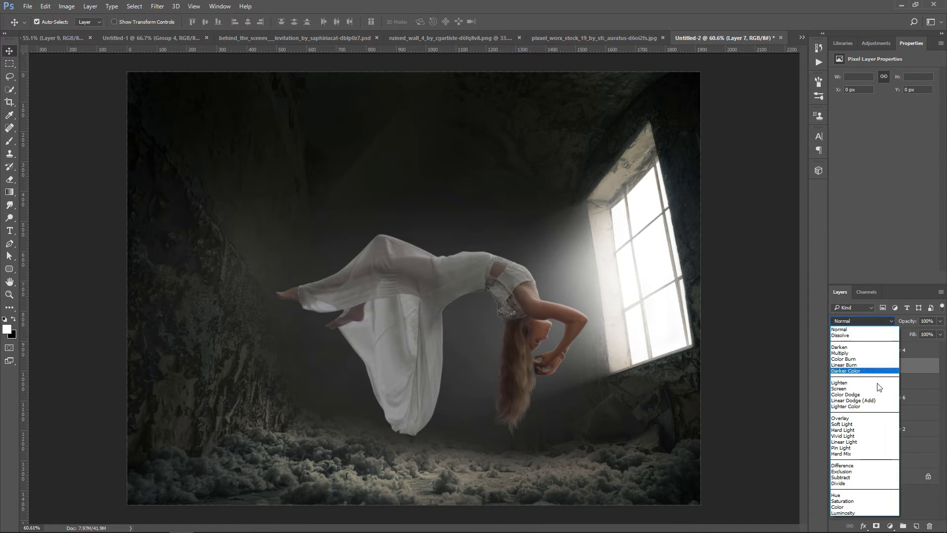
left_click(862, 419)
Fill Layer 7 with 50% Gray in Normal mode at 100% opacity.
left_click(45, 6)
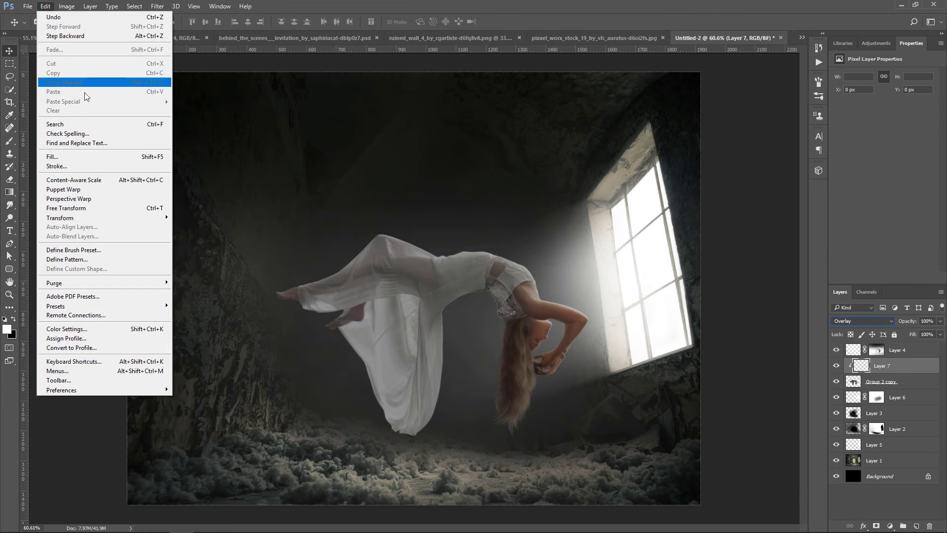
left_click(88, 161)
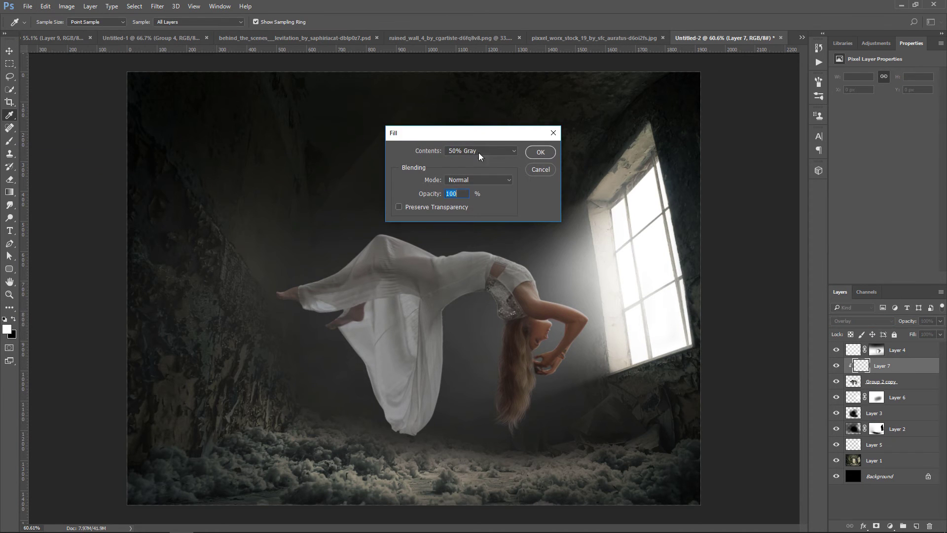
left_click(553, 153)
Dodge the window-facing edges of the woman's body, arms and hair on Layer 7, using midtones, 100% exposure and brush sizes 60 to 125.
left_click(9, 218)
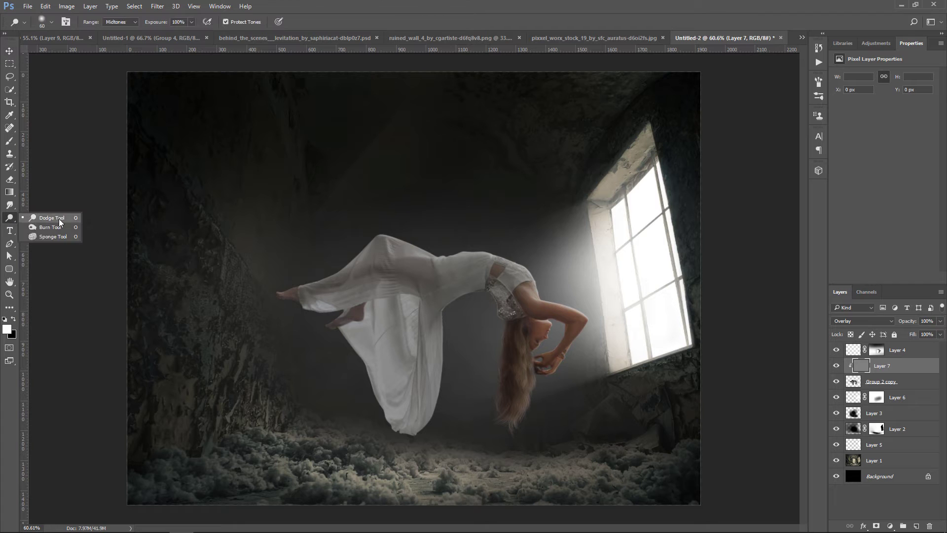
left_click(39, 220)
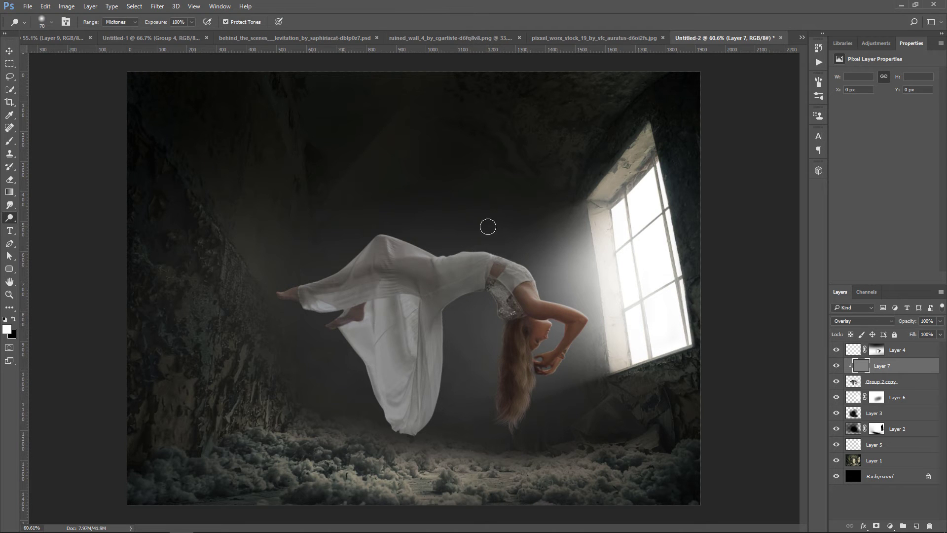
mouse_move(486, 243)
left_mouse_down()
mouse_move(531, 261)
mouse_move(547, 293)
mouse_move(521, 257)
mouse_move(486, 246)
mouse_move(526, 261)
mouse_move(548, 292)
mouse_move(613, 333)
left_mouse_up()
mouse_move(575, 366)
left_mouse_down()
mouse_move(543, 387)
mouse_move(552, 385)
left_mouse_up()
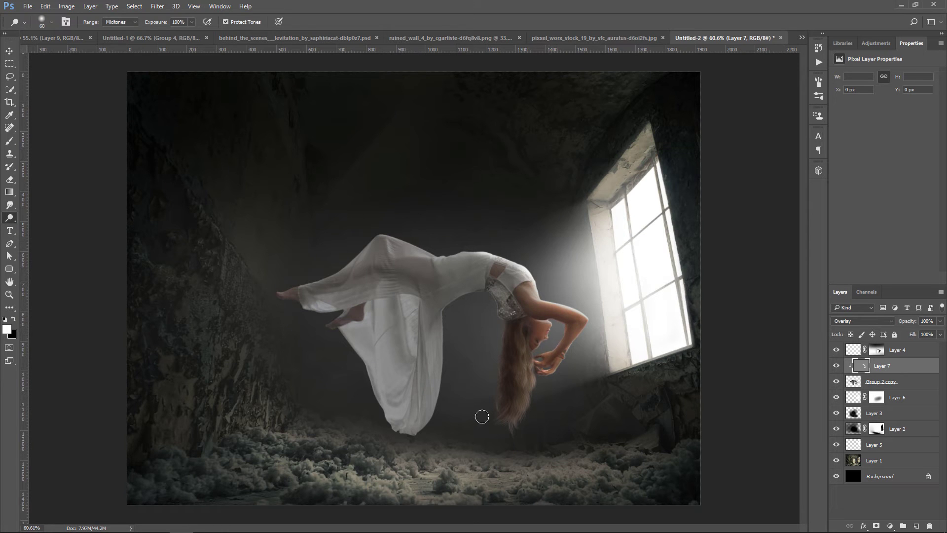
key("bracketright")
key("bracketright")
left_click_drag(559, 292, 591, 306)
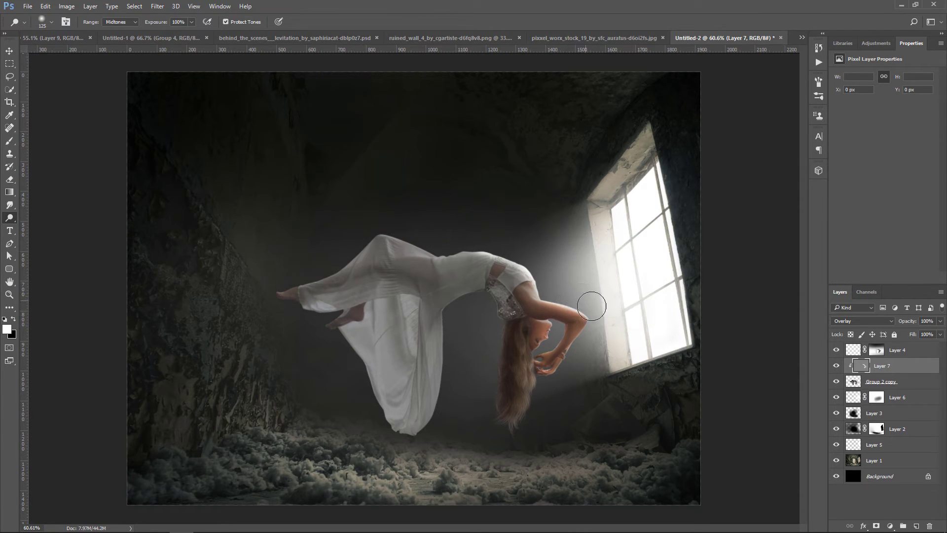
Lower Layer 7's opacity to 85% and toggle its visibility to compare the highlights.
left_click(940, 321)
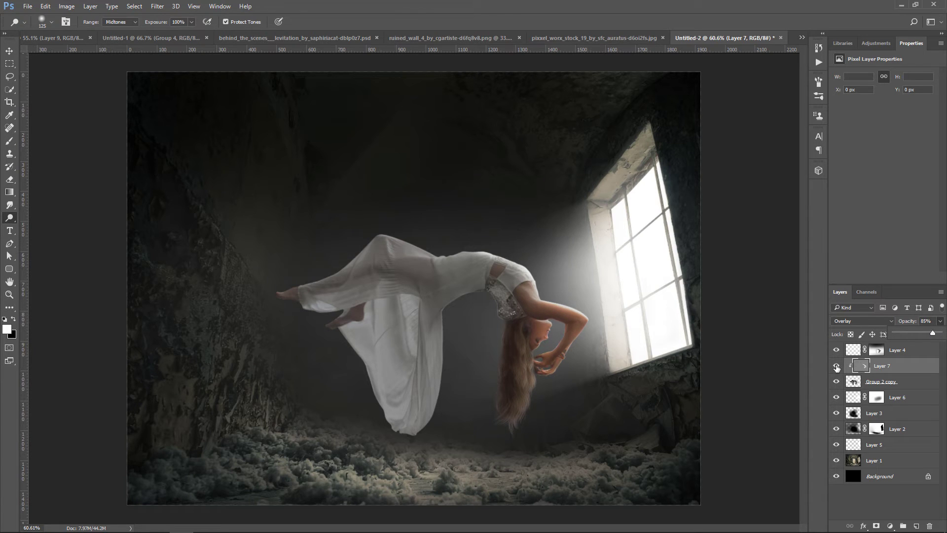
left_click(836, 366)
left_click(836, 366)
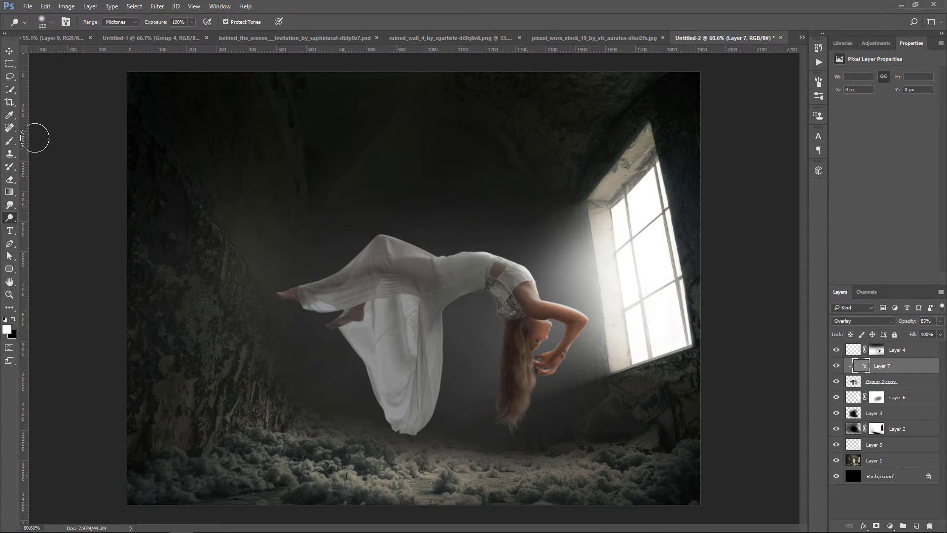
Bring the broken wall from the ruined_wall_4 document into the composition above Layer 4.
left_click(9, 51)
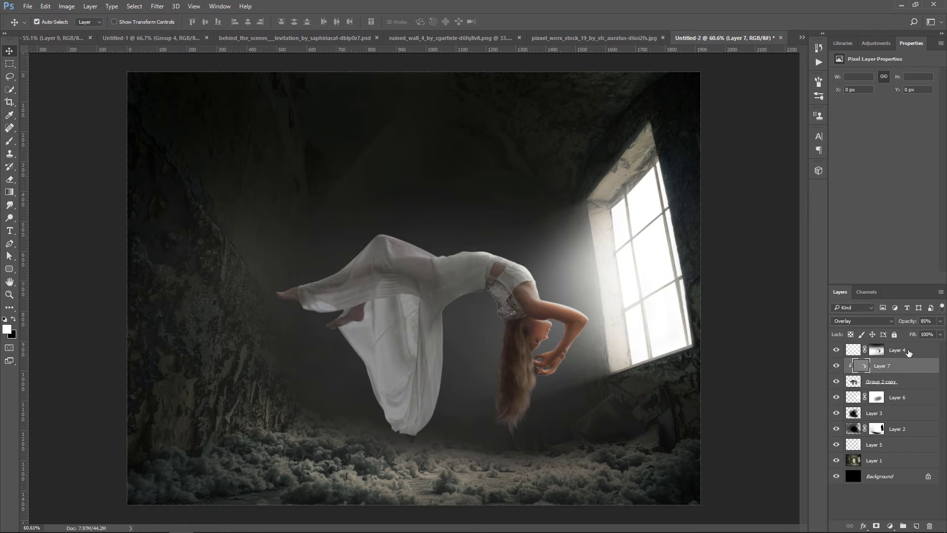
left_click(909, 351)
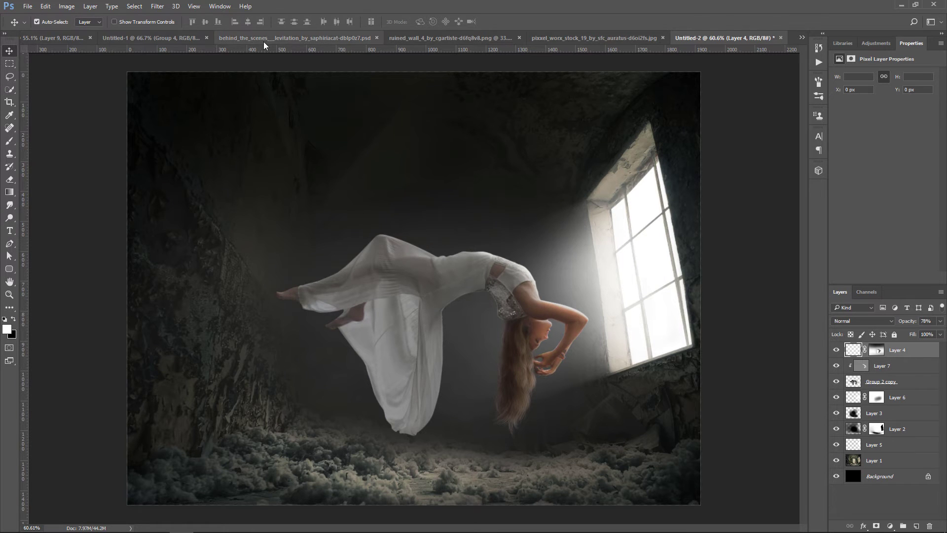
left_click(289, 38)
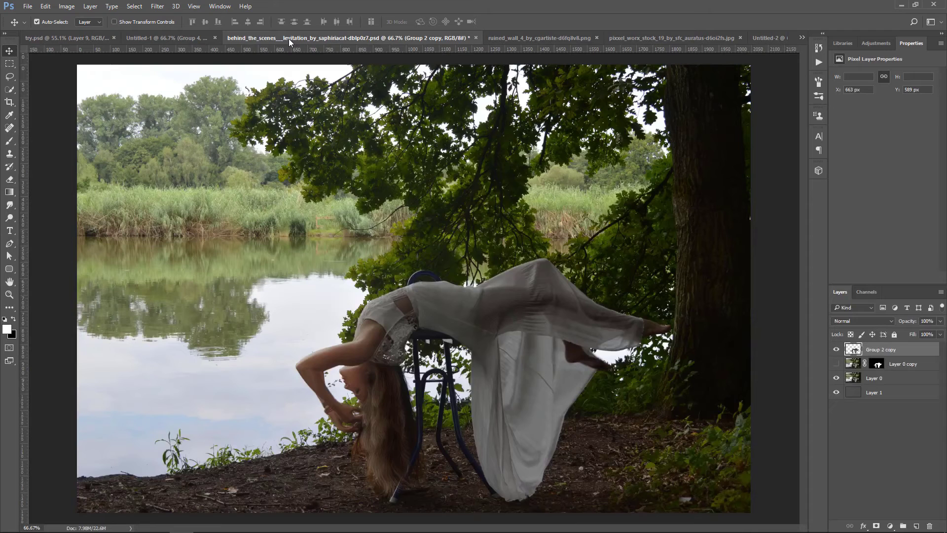
left_click(501, 35)
left_click_drag(432, 318, 428, 337)
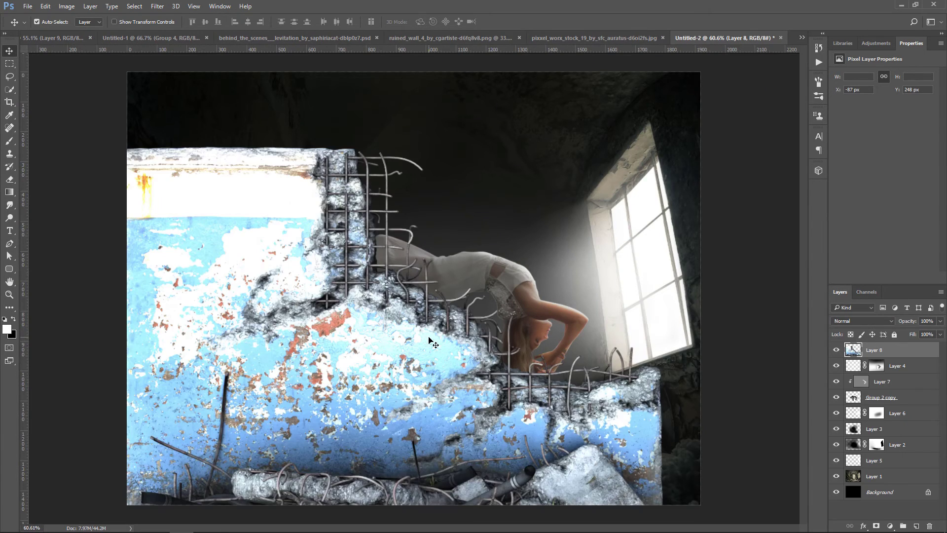
Flip the ruined wall on Layer 8 horizontally.
left_click(48, 7)
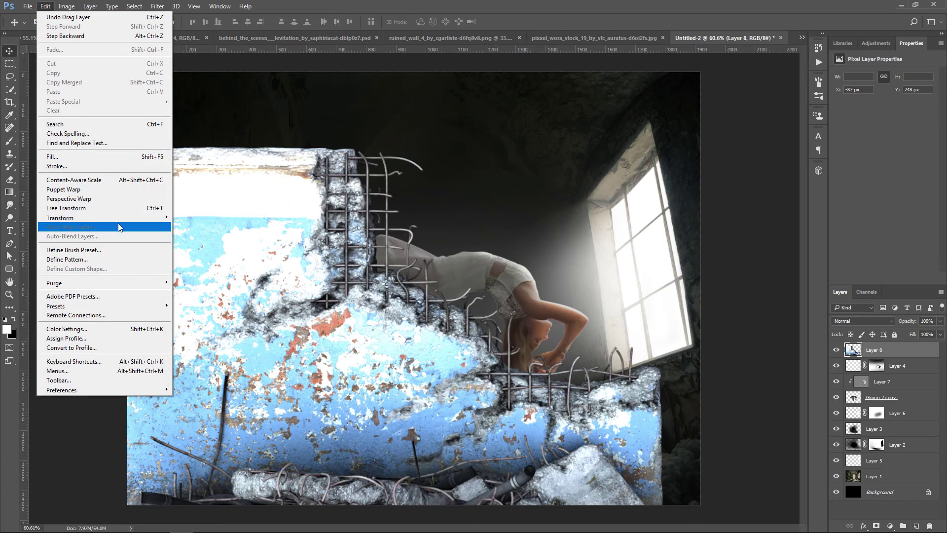
mouse_move(146, 220)
left_click(199, 324)
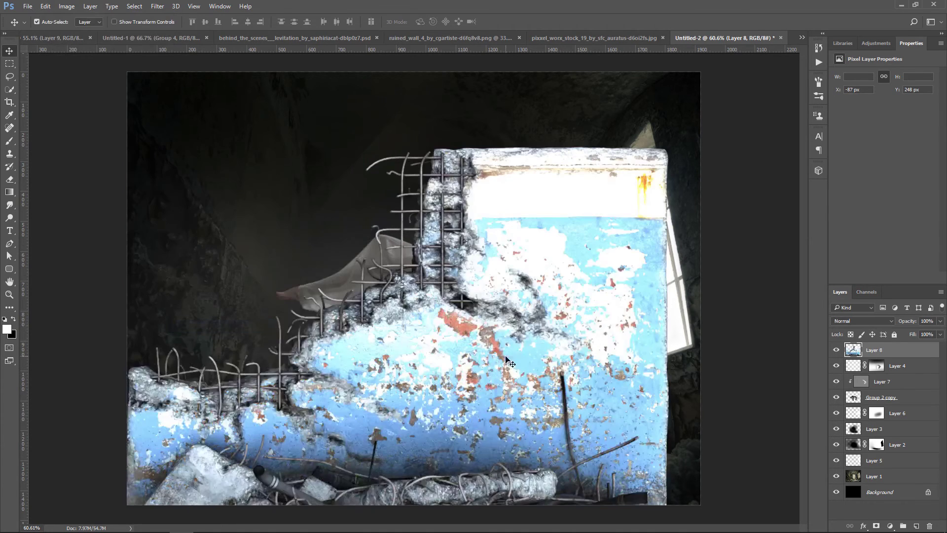
Scale the wall to about 162.5% and place its rubble and bent rebar in the lower-right corner of the scene.
key("ctrl+t")
left_click_drag(687, 146, 897, 55)
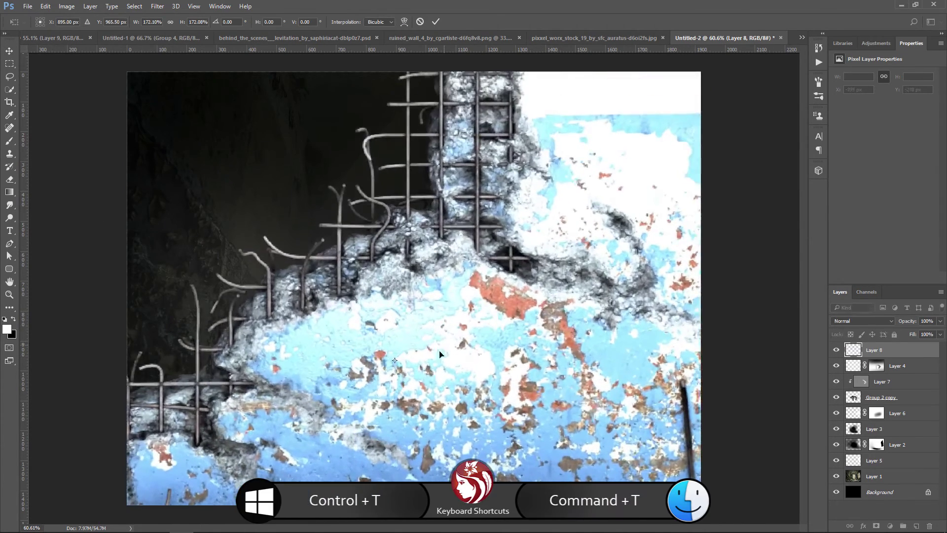
left_click_drag(438, 358, 705, 471)
left_click_drag(570, 413, 599, 458)
left_click_drag(186, 161, 215, 182)
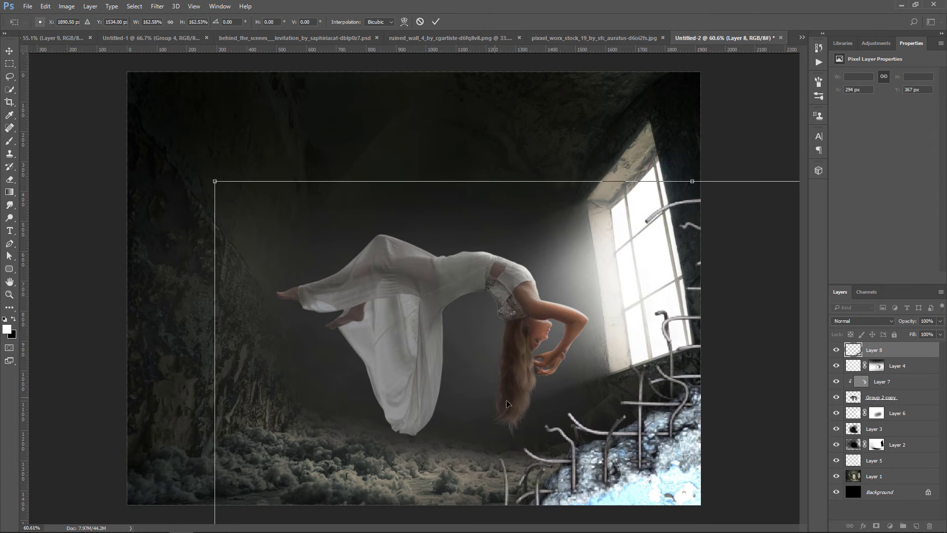
mouse_move(509, 405)
left_mouse_down()
mouse_move(522, 413)
mouse_move(517, 419)
left_mouse_up()
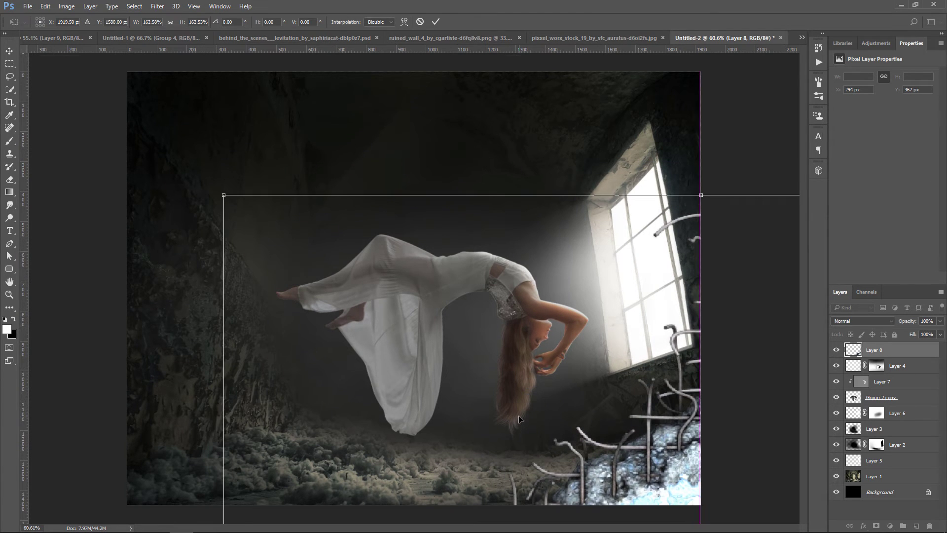
key("Return")
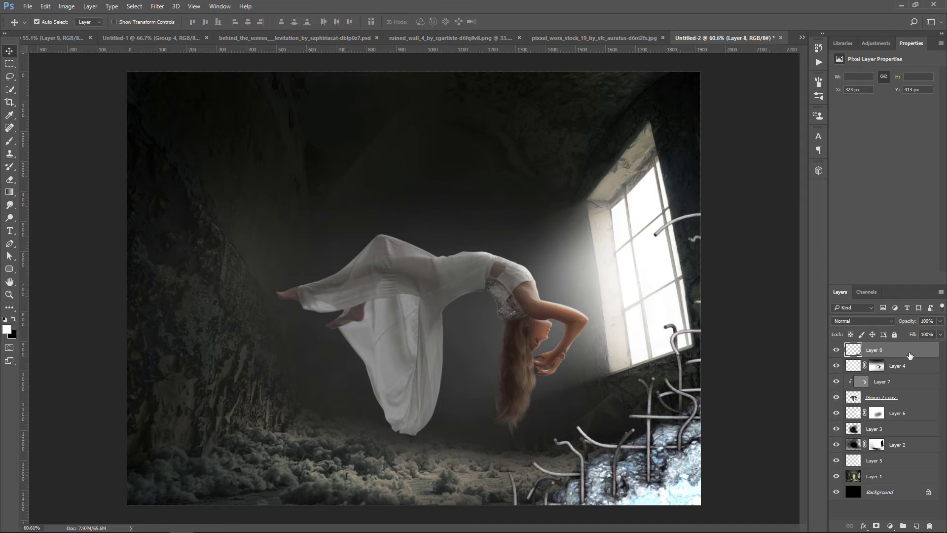
Duplicate Layer 8 and flip the copy horizontally.
left_click_drag(910, 356, 916, 526)
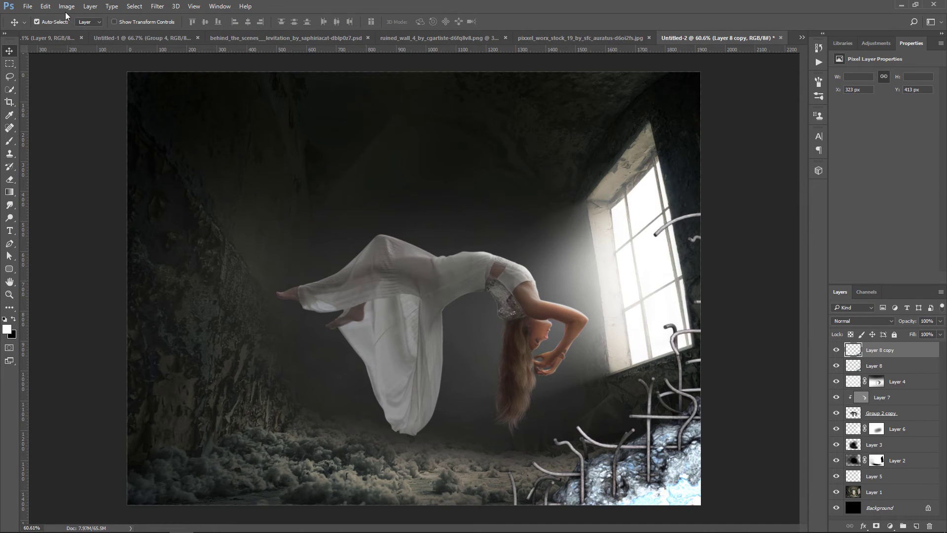
left_click(45, 6)
mouse_move(127, 220)
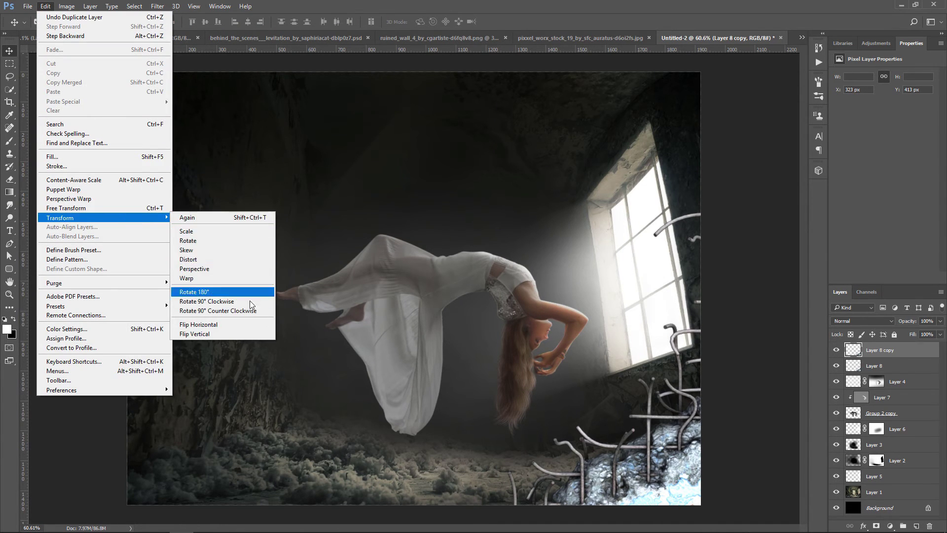
left_click(243, 325)
Enlarge the wall copy and position its rubble in the scene's lower-left corner, with rebar running along the lower edge.
key("ctrl+t")
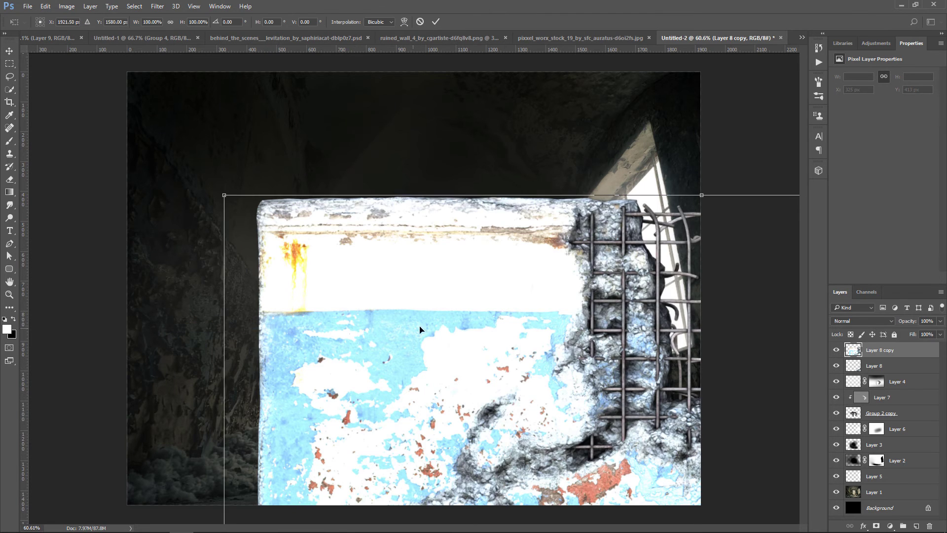
left_click_drag(359, 355, 6, 193)
left_click_drag(701, 88, 790, 52)
left_click_drag(652, 295, 460, 321)
left_click_drag(582, 64, 670, 36)
left_click_drag(566, 360, 501, 444)
left_click_drag(579, 93, 699, 8)
left_click_drag(492, 454, 491, 388)
key("Return")
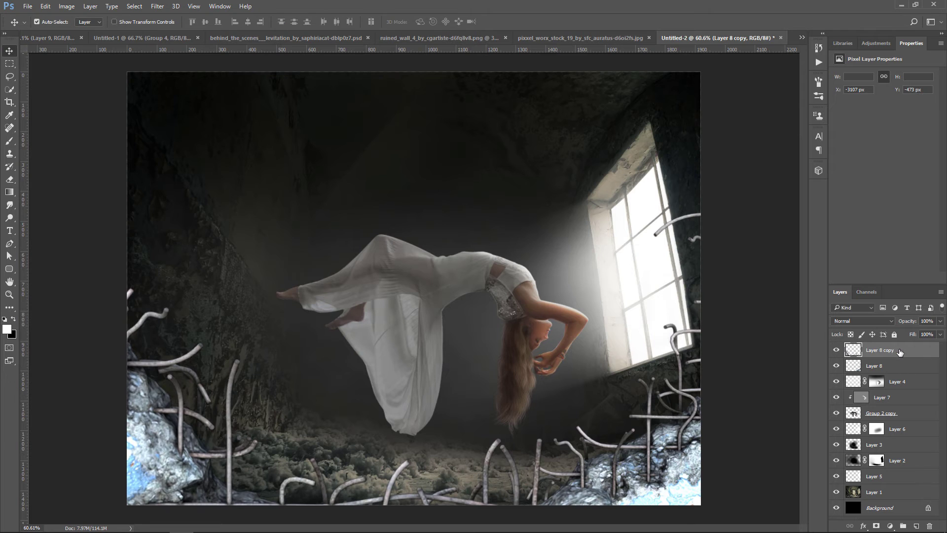
Move Layer 8 copy below Layer 8 and merge the two wall layers into one.
left_click_drag(899, 351, 907, 378)
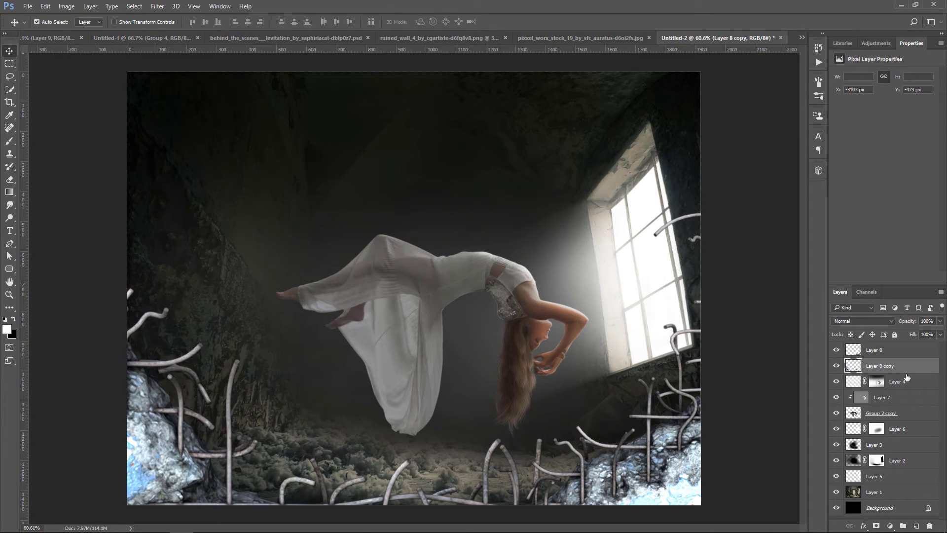
left_click(909, 354, "shift")
right_click(908, 365)
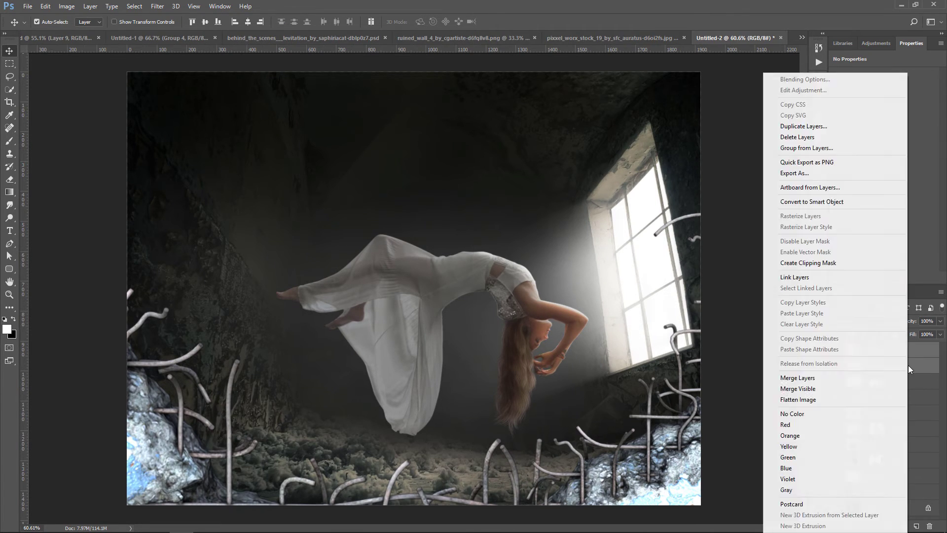
left_click(866, 378)
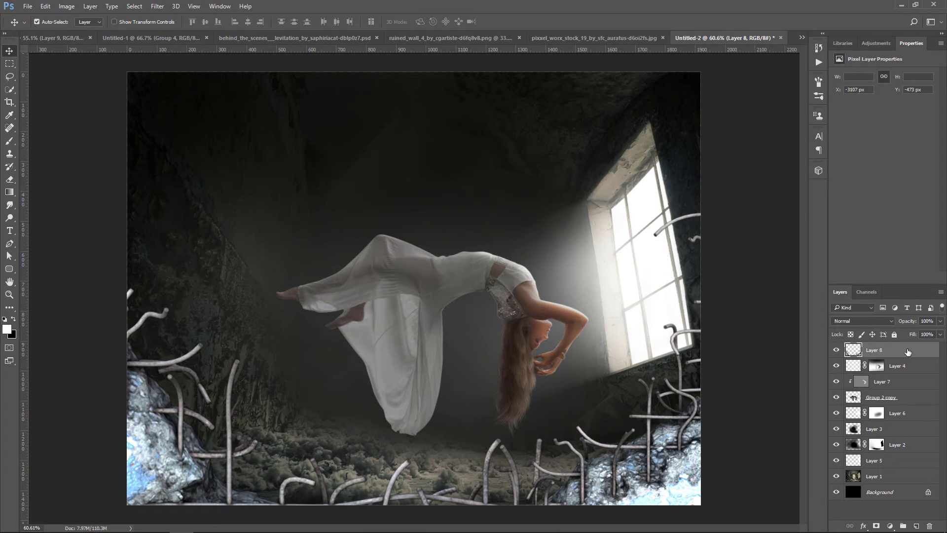
Apply a Gaussian Blur to the merged wall layer to throw the foreground rubble and rebar out of focus.
left_click(157, 6)
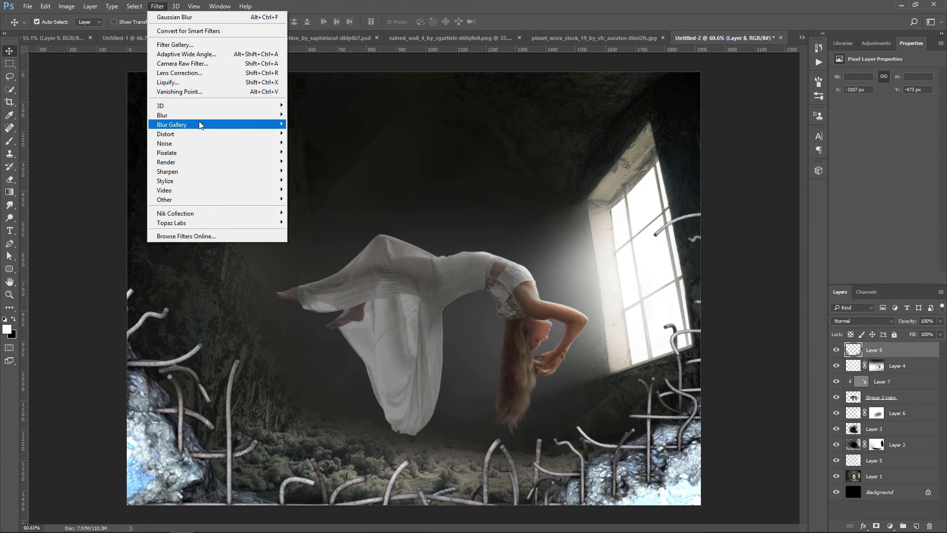
mouse_move(198, 116)
left_click(310, 153)
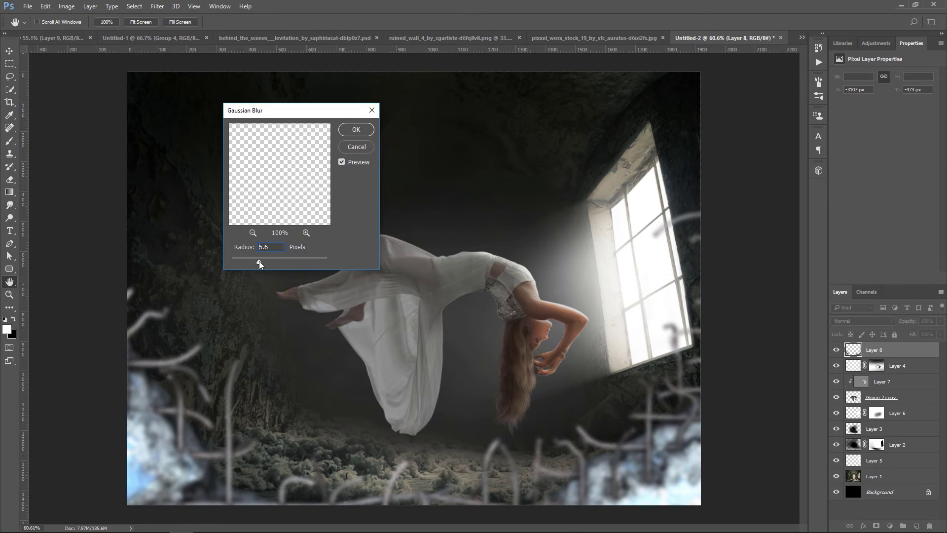
left_click(356, 129)
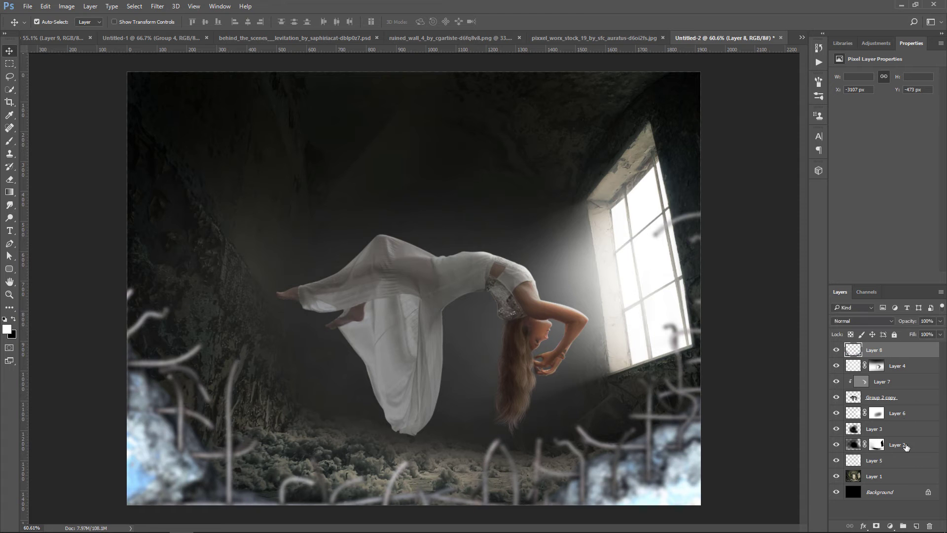
Add a Hue/Saturation adjustment clipped to Layer 8, with saturation -62 and lightness -56.
left_click(891, 526)
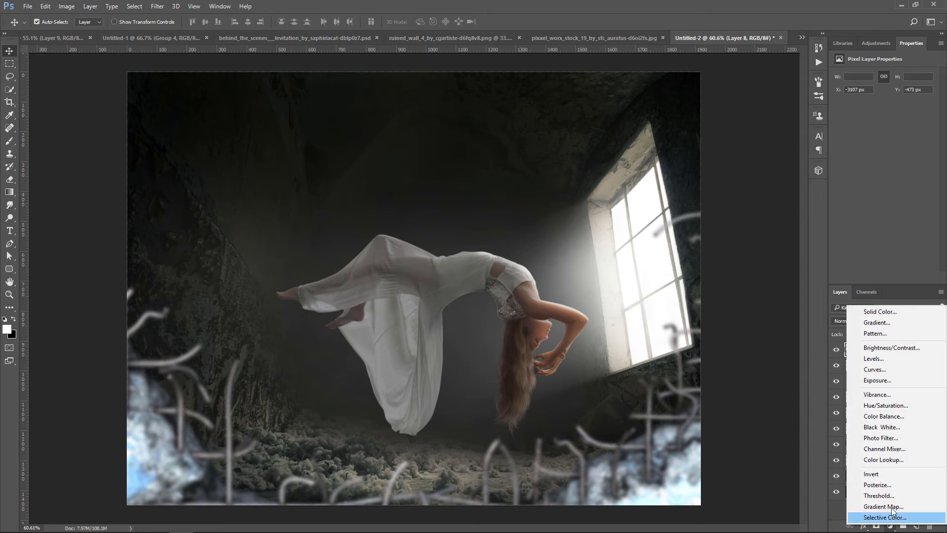
left_click(906, 407)
left_click(871, 278)
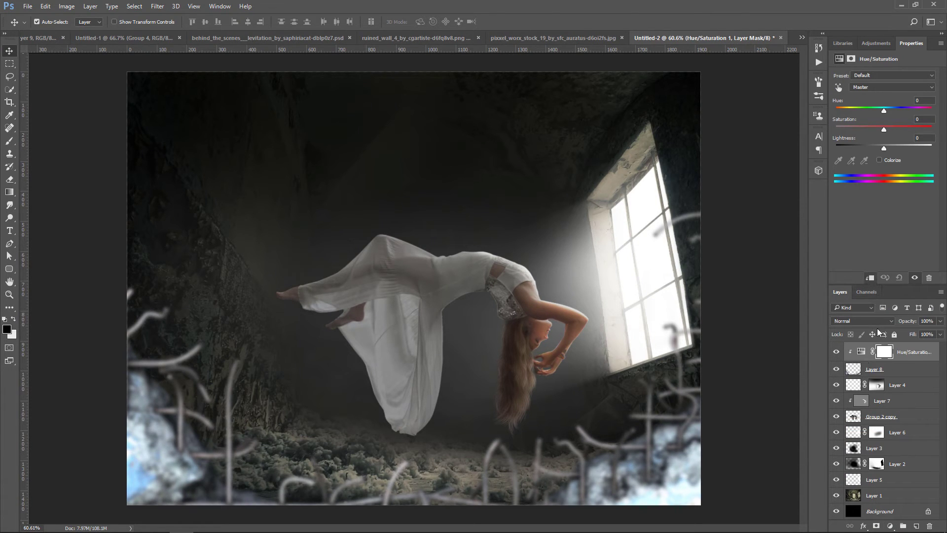
left_click_drag(883, 135, 841, 134)
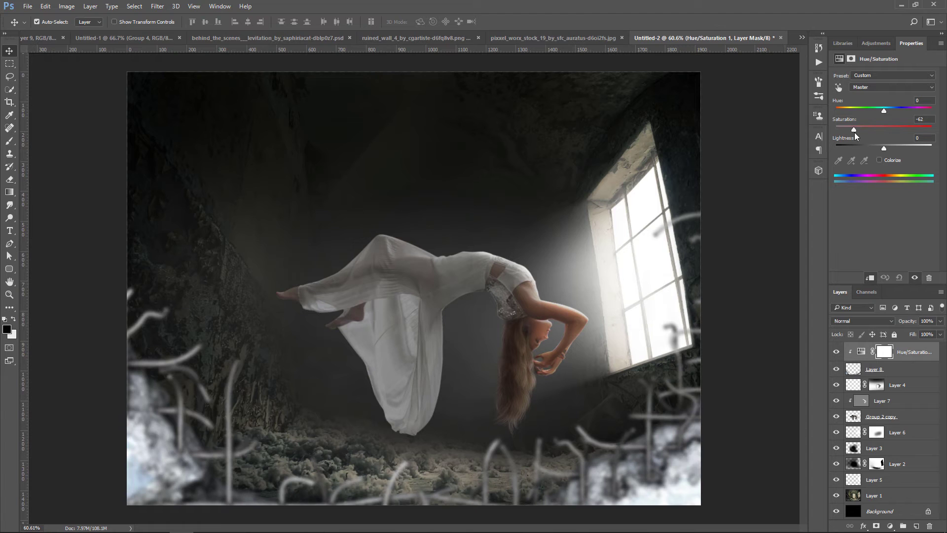
left_click_drag(883, 148, 857, 149)
Add an Exposure adjustment clipped to the foreground rubble, with exposure +1.26 and gamma correction 0.83, and compare the Hue/Saturation effect.
left_click(891, 526)
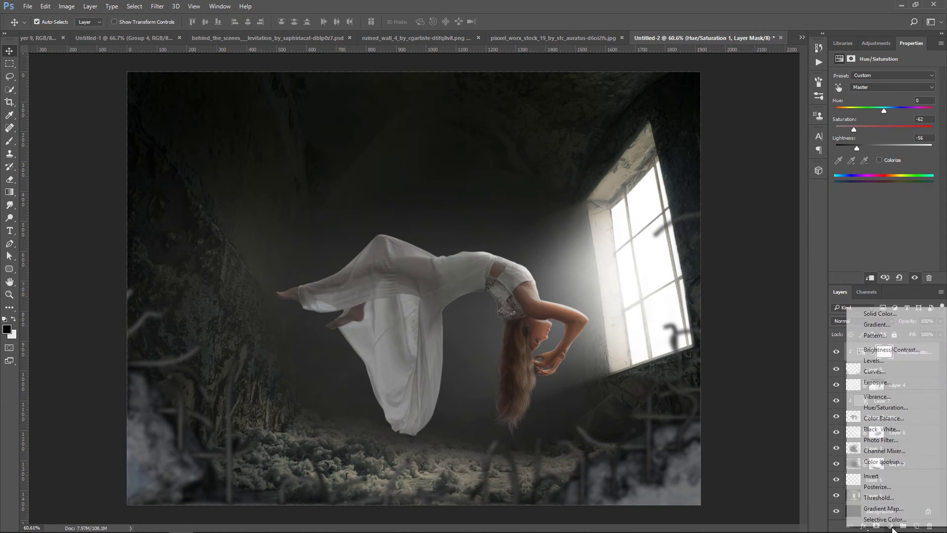
left_click(893, 386)
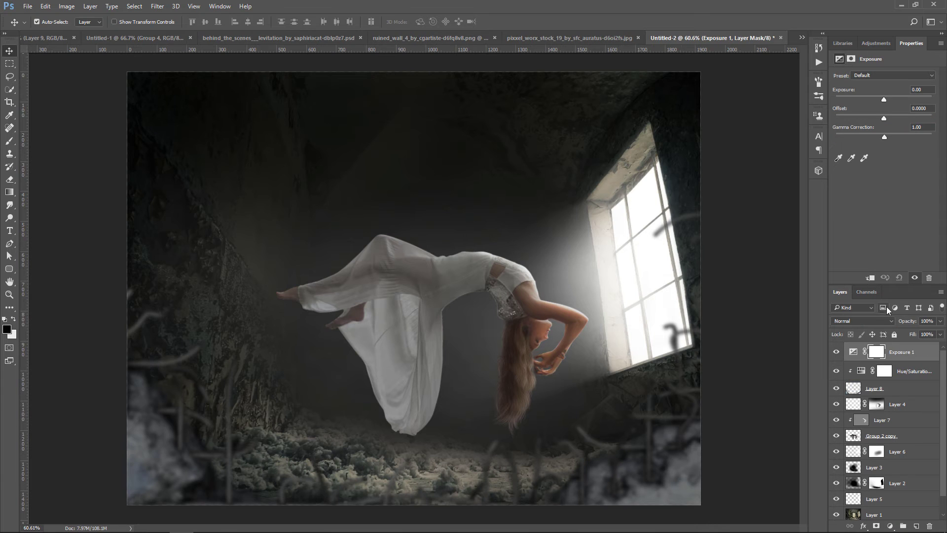
left_click(871, 278)
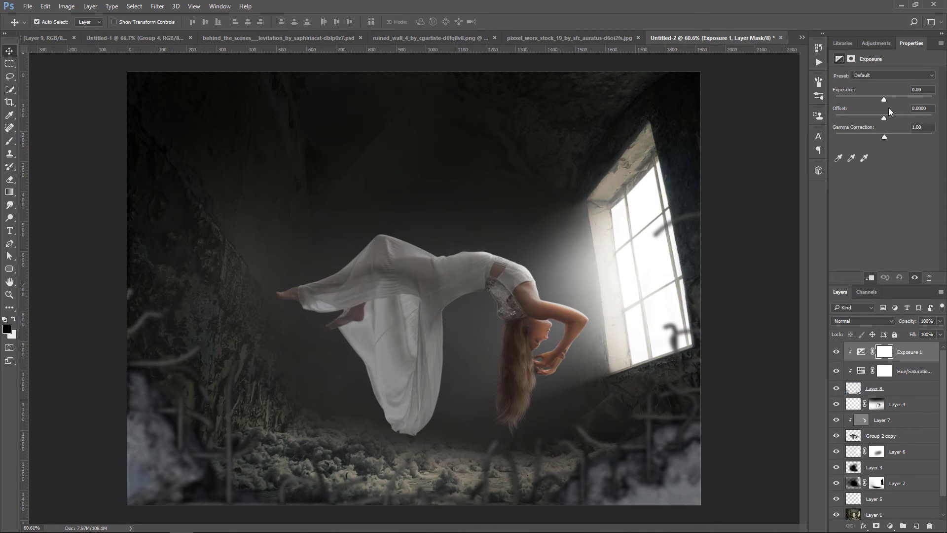
left_click_drag(893, 97, 894, 98)
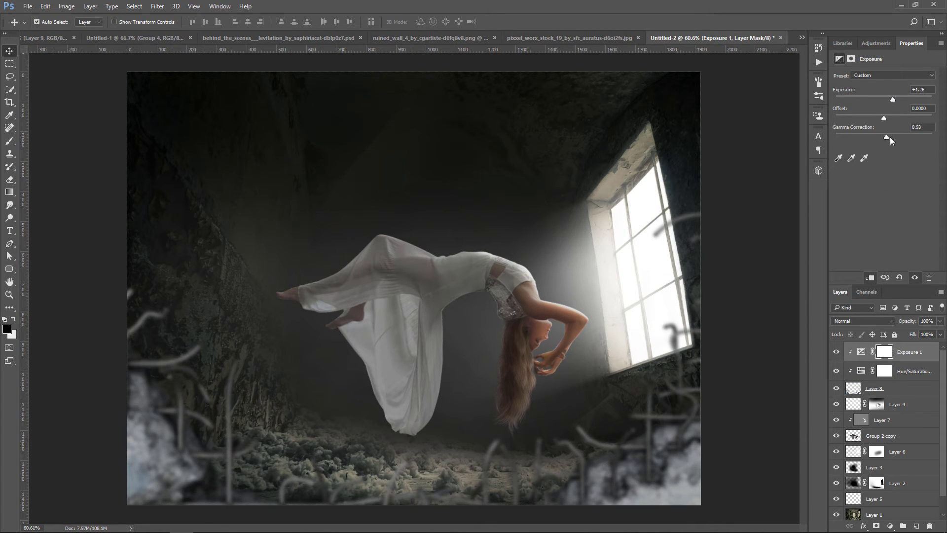
left_click_drag(891, 138, 892, 138)
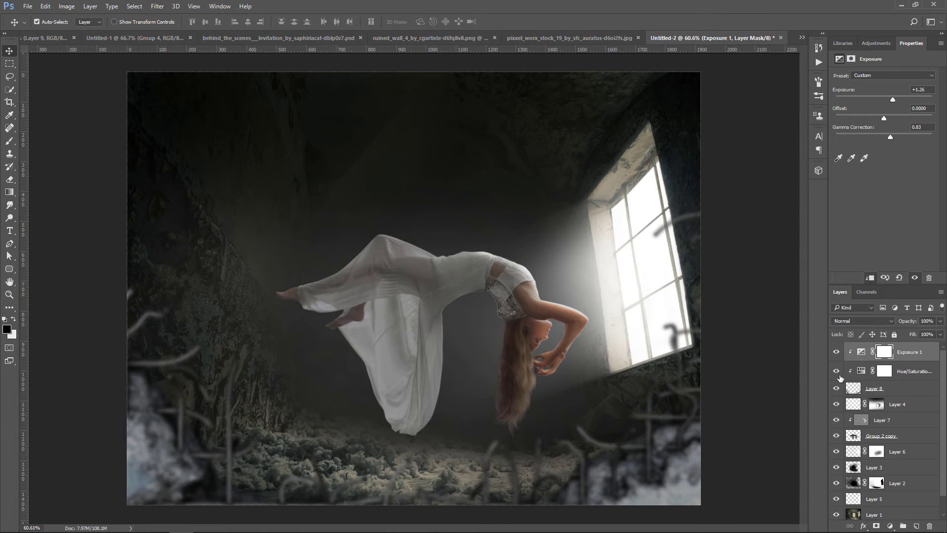
left_click(838, 374)
left_click(838, 373)
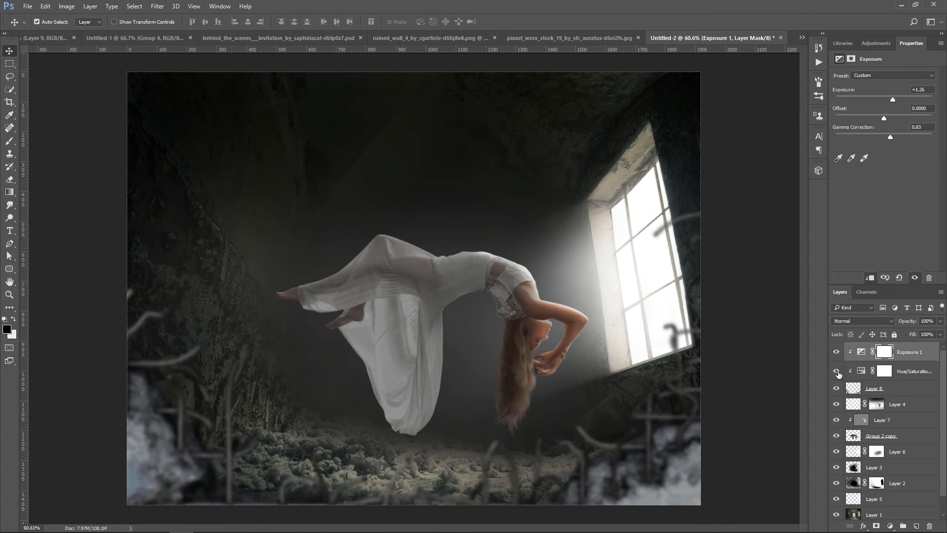
Paint black at 11% brush opacity on the Hue/Saturation mask to lighten the inner edges of the rubble and rebar.
left_click(893, 376)
left_click(9, 141)
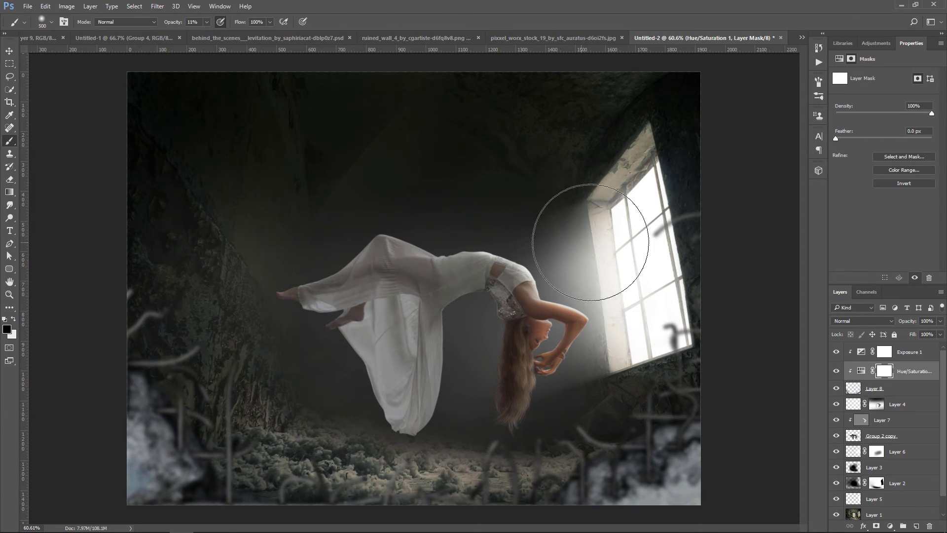
mouse_move(590, 242)
left_mouse_down()
mouse_move(630, 257)
mouse_move(650, 293)
mouse_move(661, 258)
mouse_move(659, 245)
mouse_move(616, 267)
mouse_move(626, 326)
mouse_move(570, 399)
mouse_move(544, 416)
mouse_move(329, 435)
mouse_move(278, 414)
mouse_move(209, 324)
mouse_move(289, 420)
mouse_move(494, 439)
mouse_move(522, 427)
mouse_move(544, 439)
left_mouse_up()
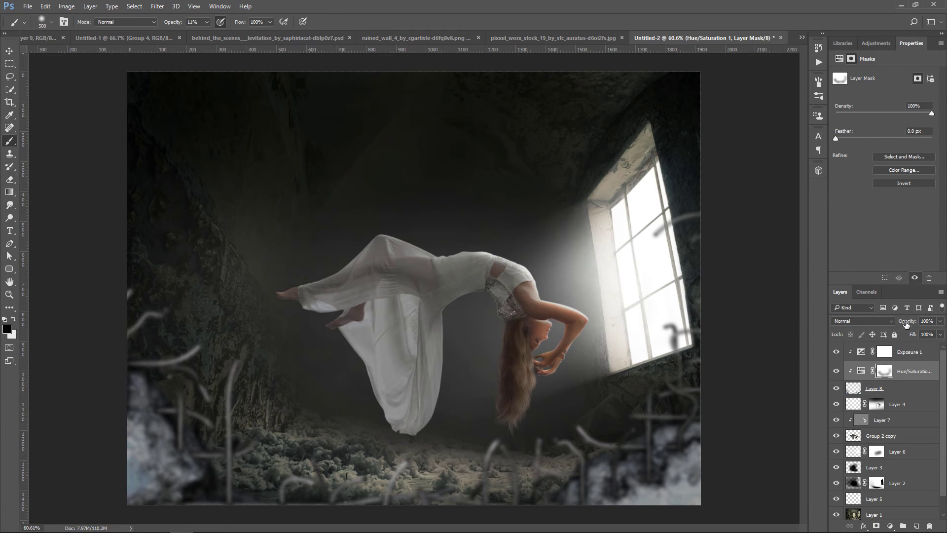
Create a new layer above Exposure 1 and clip it to the foreground rubble.
left_click(919, 353)
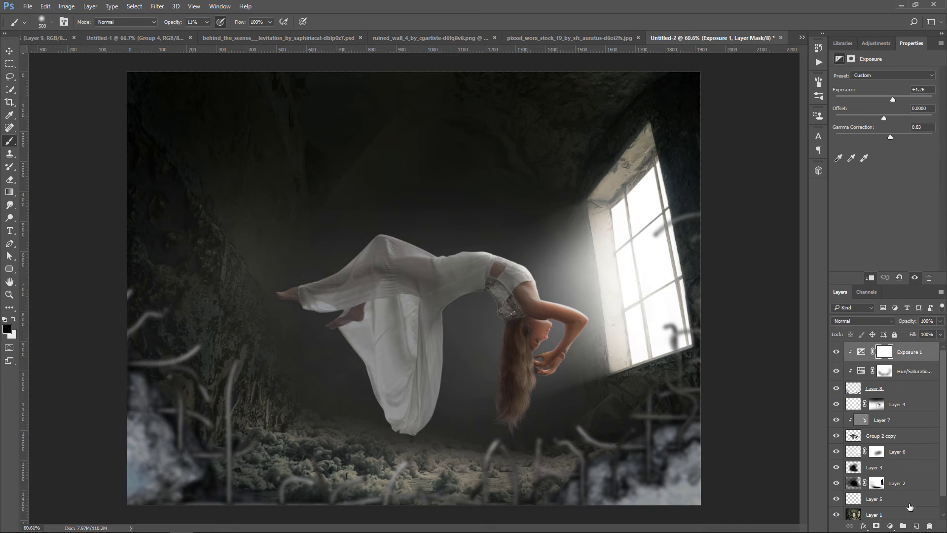
left_click(916, 526)
left_click(932, 358, "alt")
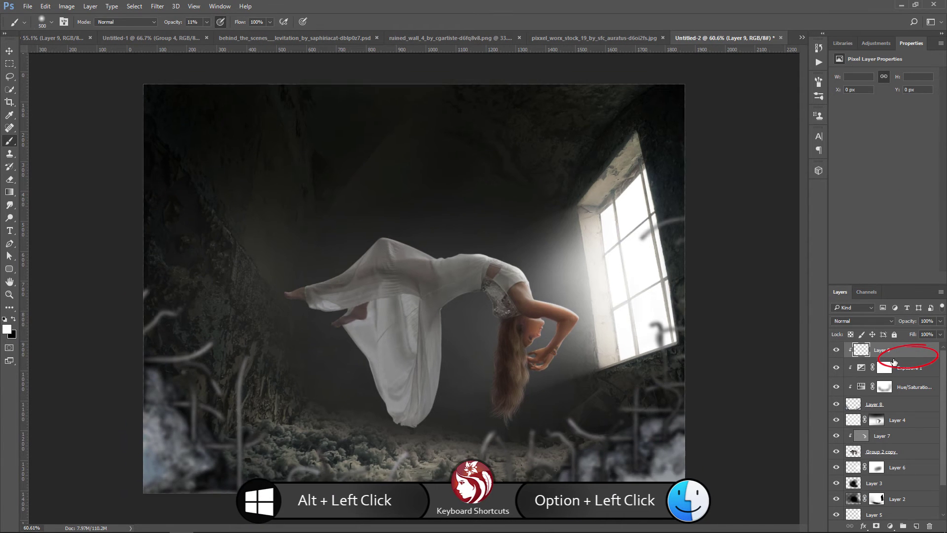
key("ctrl+minus")
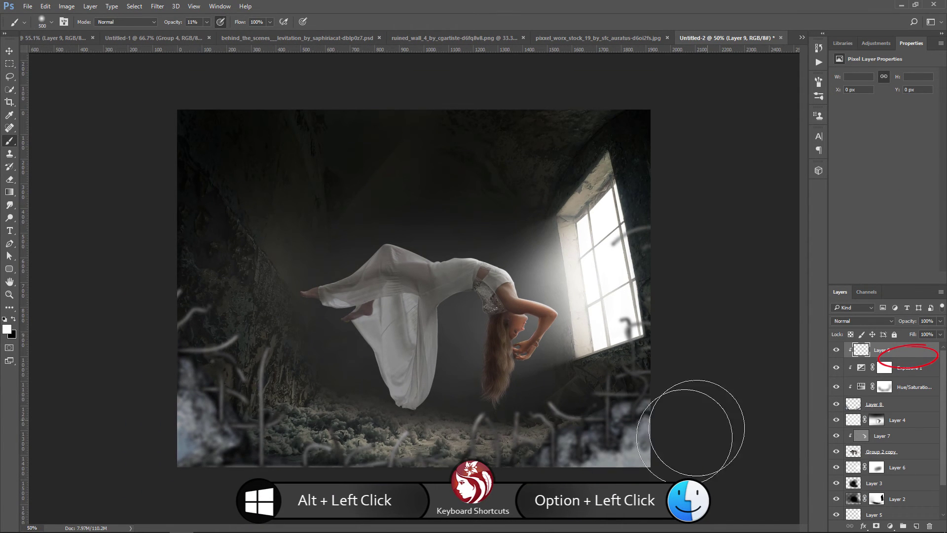
Darken the rubble in both lower corners on Layer 9 with a soft 800 px black brush at 40% opacity.
key("x")
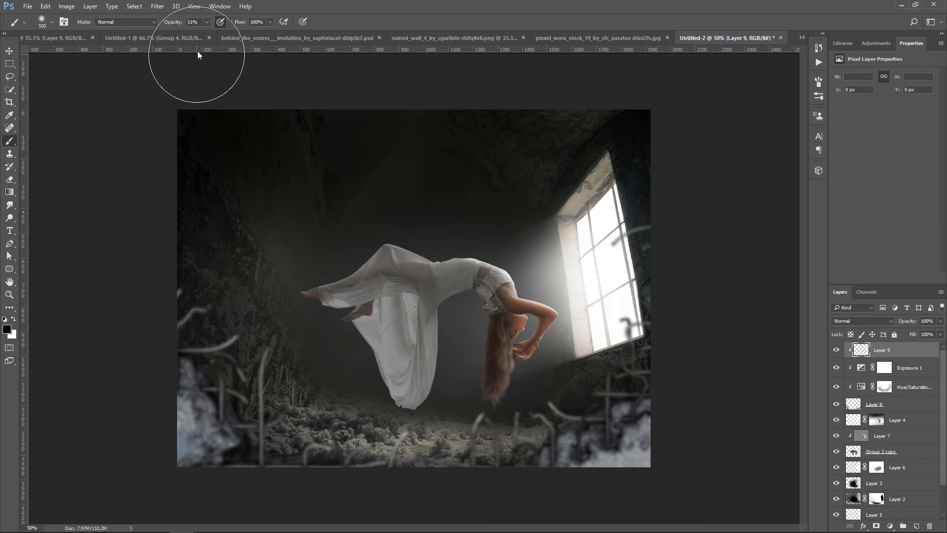
left_click(207, 22)
left_click_drag(205, 34, 220, 34)
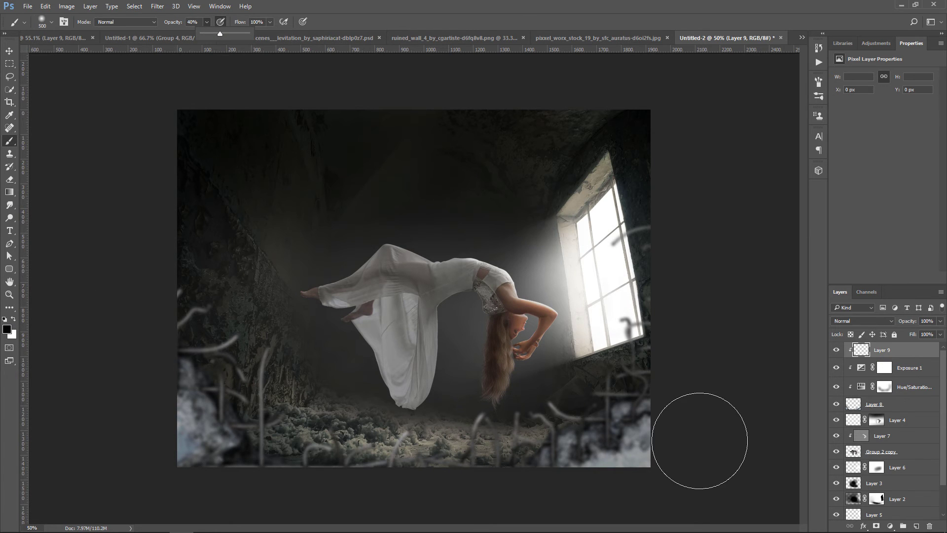
key("bracketright")
key("bracketright")
key("bracketright")
mouse_move(688, 430)
left_mouse_down()
mouse_move(653, 478)
mouse_move(496, 516)
left_mouse_up()
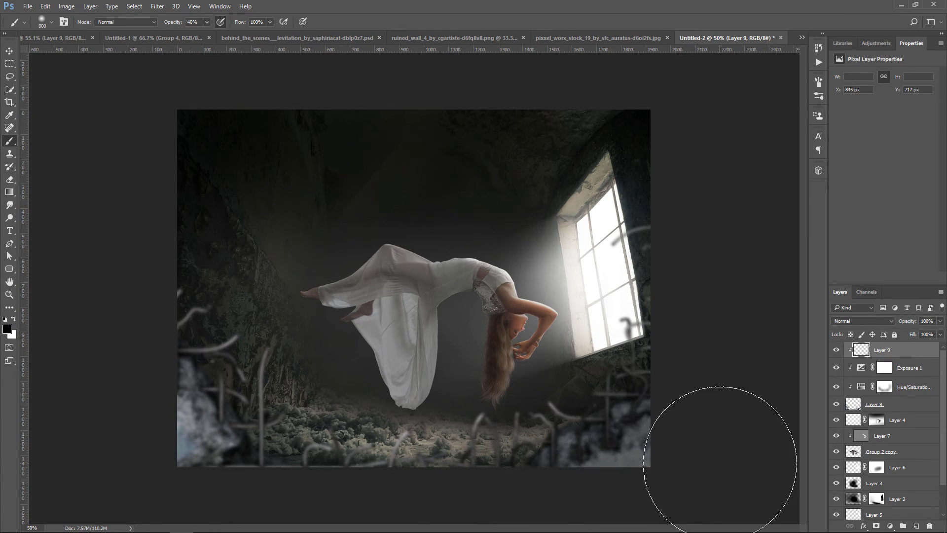
left_click_drag(661, 481, 557, 515)
mouse_move(235, 488)
left_mouse_down()
mouse_move(75, 378)
mouse_move(182, 498)
left_mouse_up()
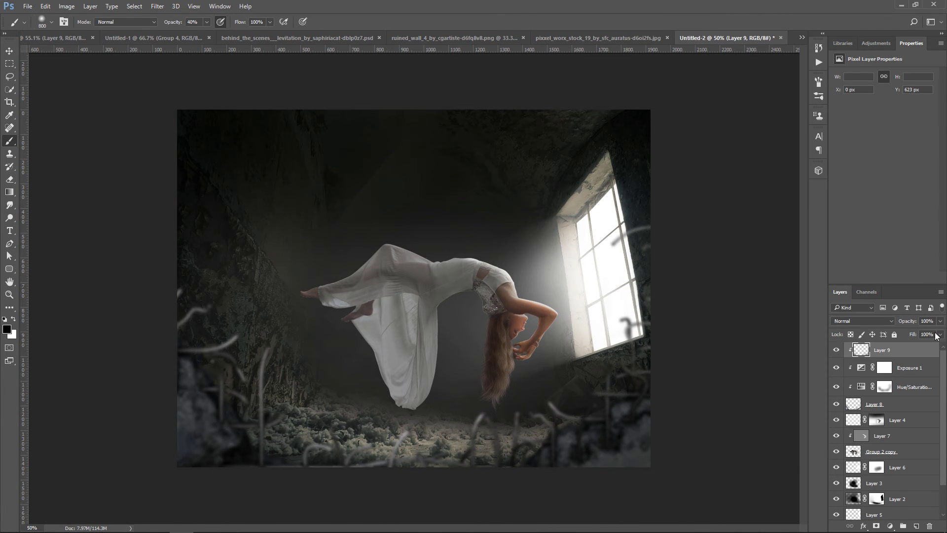
Set Layer 9 to Hard Light blending at 79% opacity after trying Overlay.
left_click(887, 322)
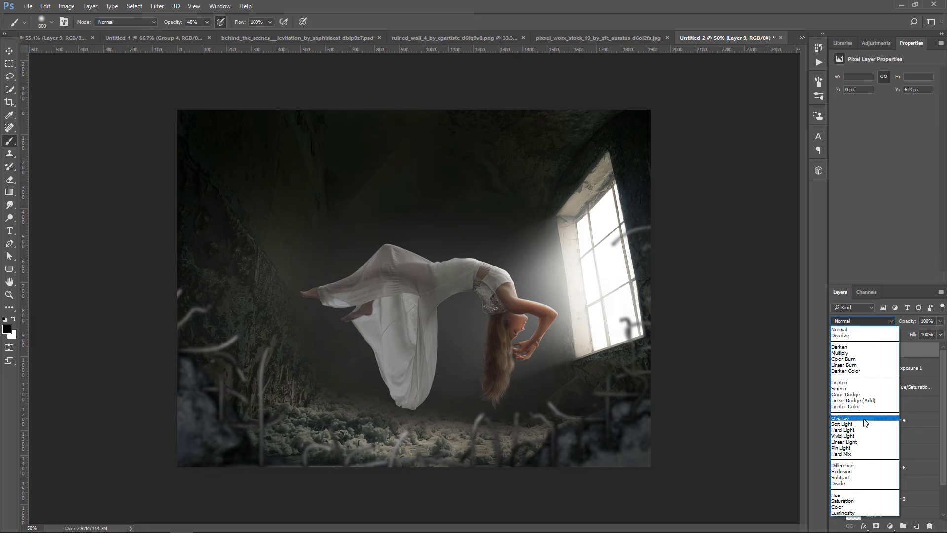
left_click(864, 419)
left_click(863, 321)
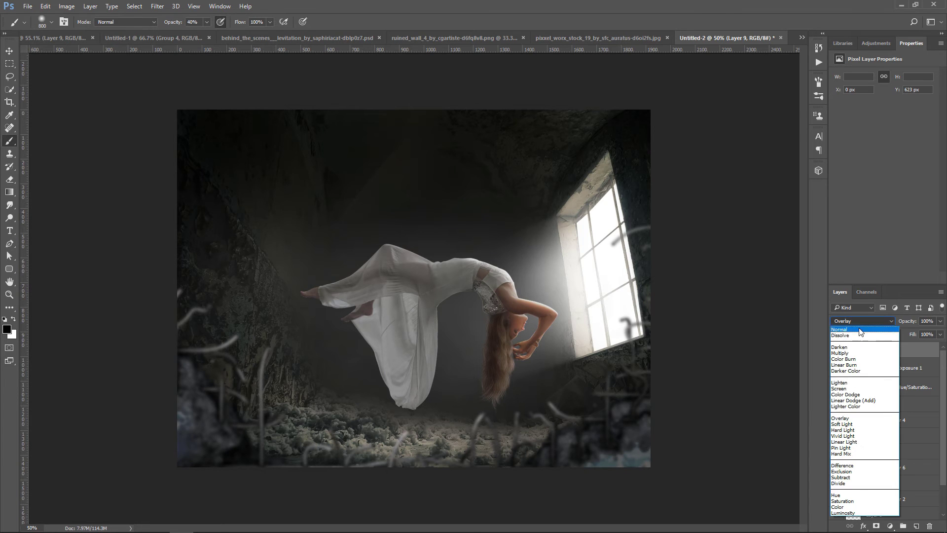
left_click(861, 430)
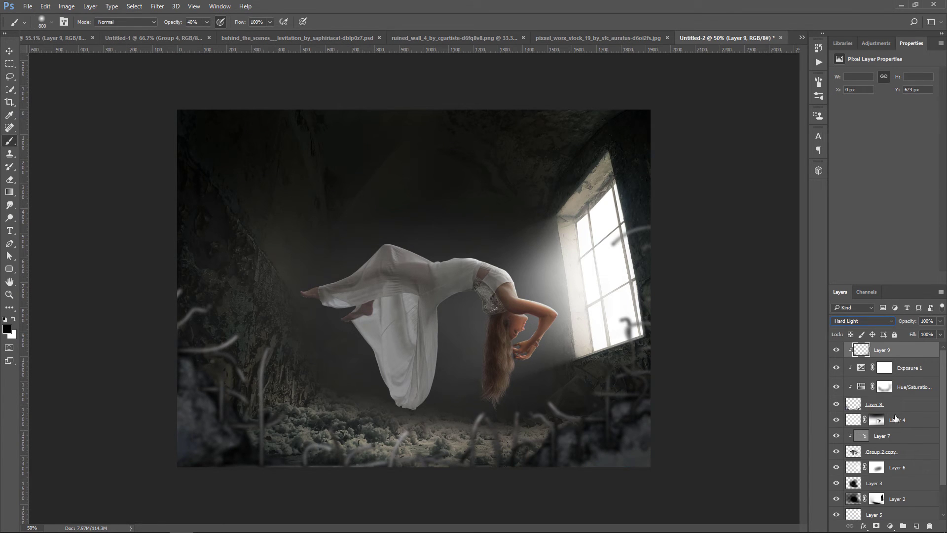
left_click(940, 321)
left_click_drag(941, 333, 930, 337)
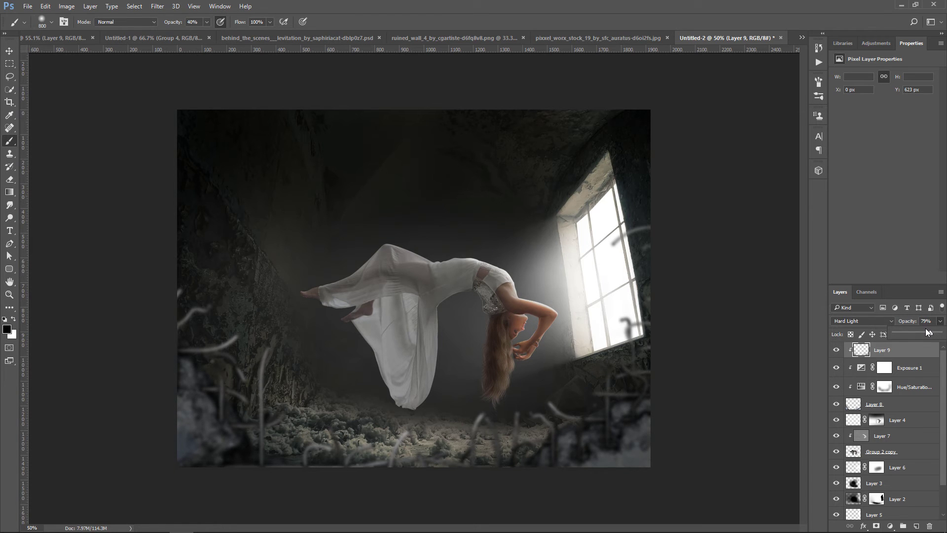
key("Return")
key("ctrl+plus")
key("ctrl+minus")
Add a new layer above Layer 6 and paint a soft white glow behind the woman with a 1200 px brush.
left_click(909, 467)
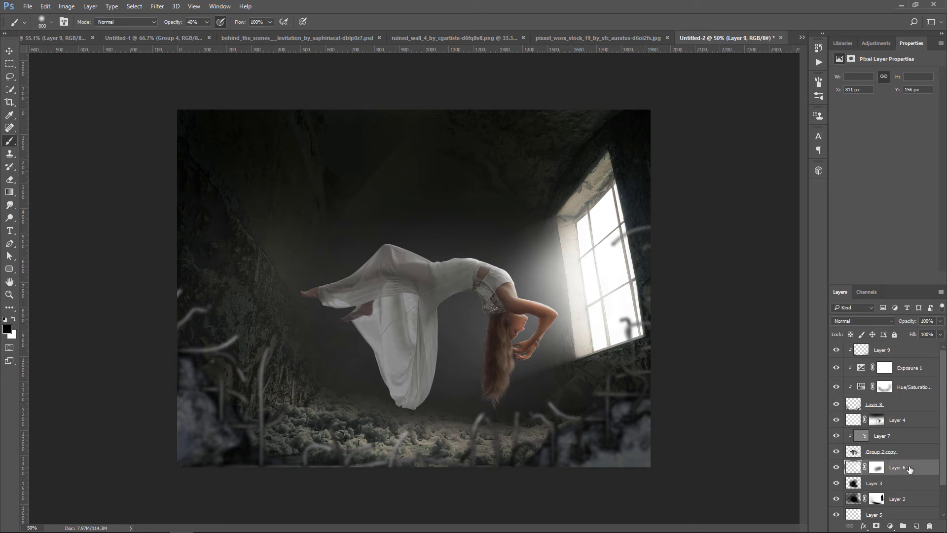
left_click(916, 526)
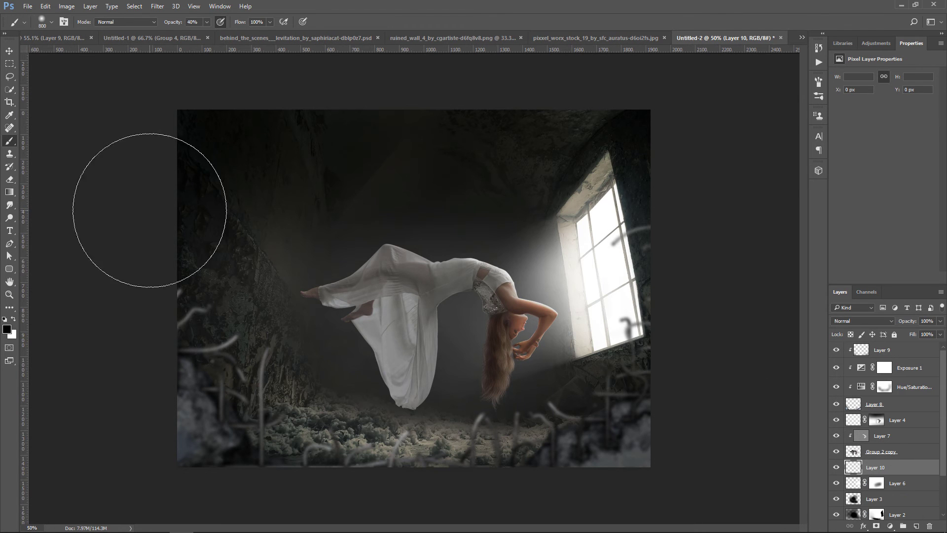
left_click(15, 320)
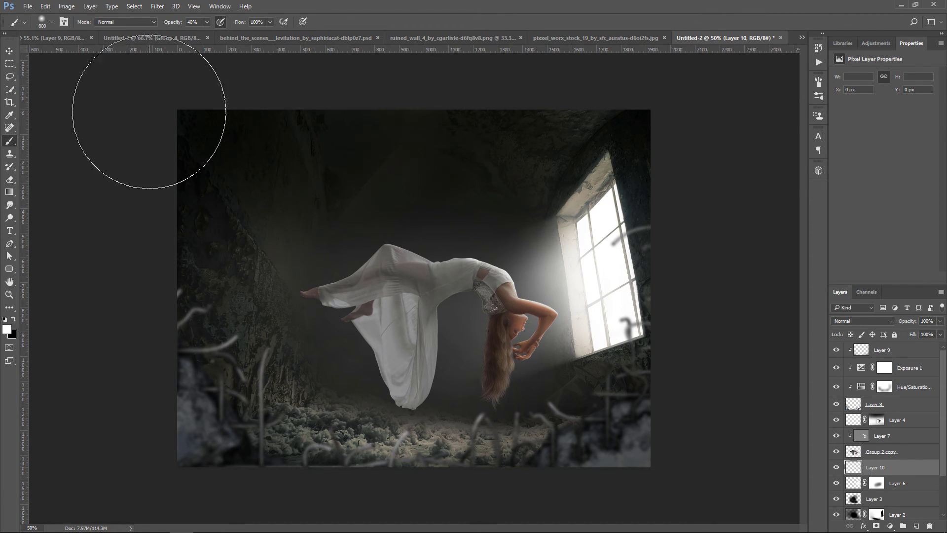
key("bracketright")
key("bracketright")
key("bracketright")
key("bracketright")
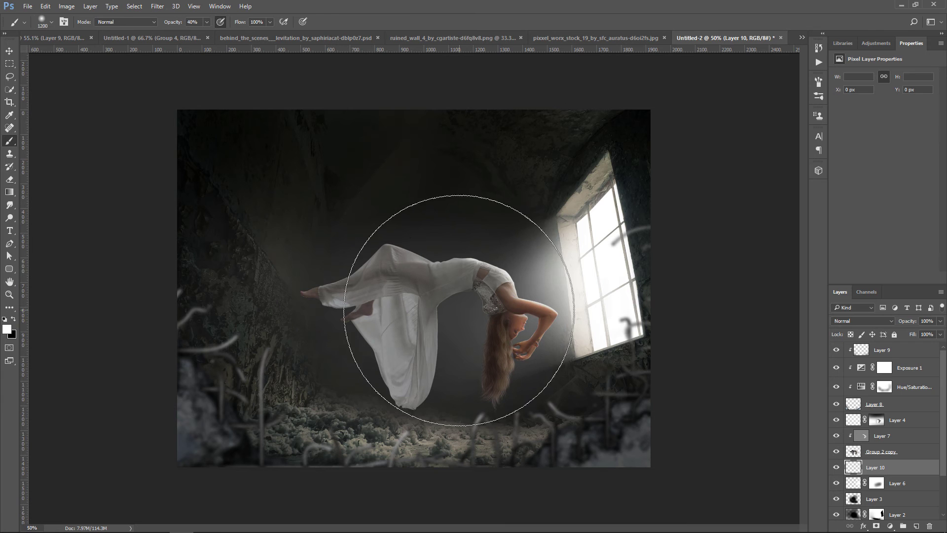
left_click(443, 310)
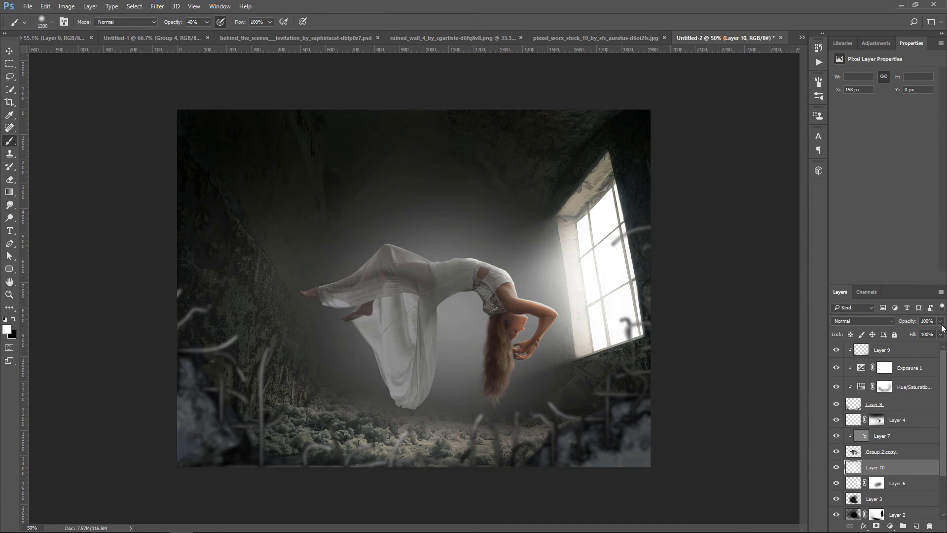
Lower the opacity of the white glow layer to 41% and compare the scene with and without it.
left_click(940, 321)
left_click_drag(941, 333, 916, 333)
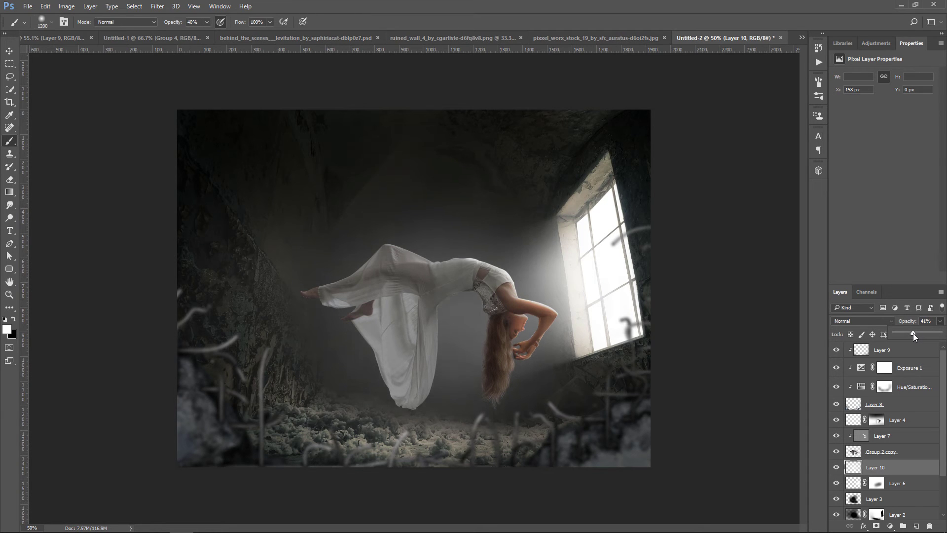
left_click(836, 467)
left_click(836, 467)
scroll(906, 462, "down", 3)
scroll(907, 461, "up", 3)
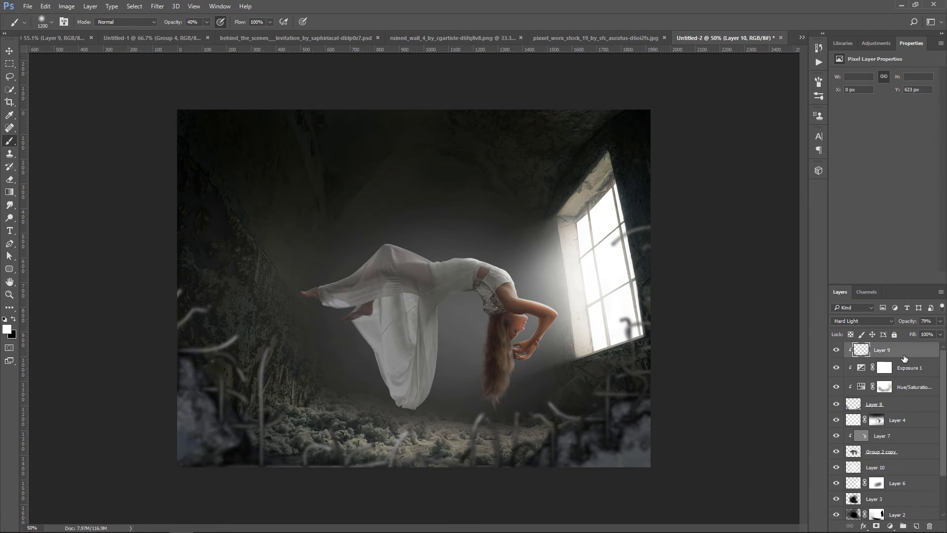
Darken the lower corner rubble further on Layer 9 with a 900 px black brush.
left_click(908, 351)
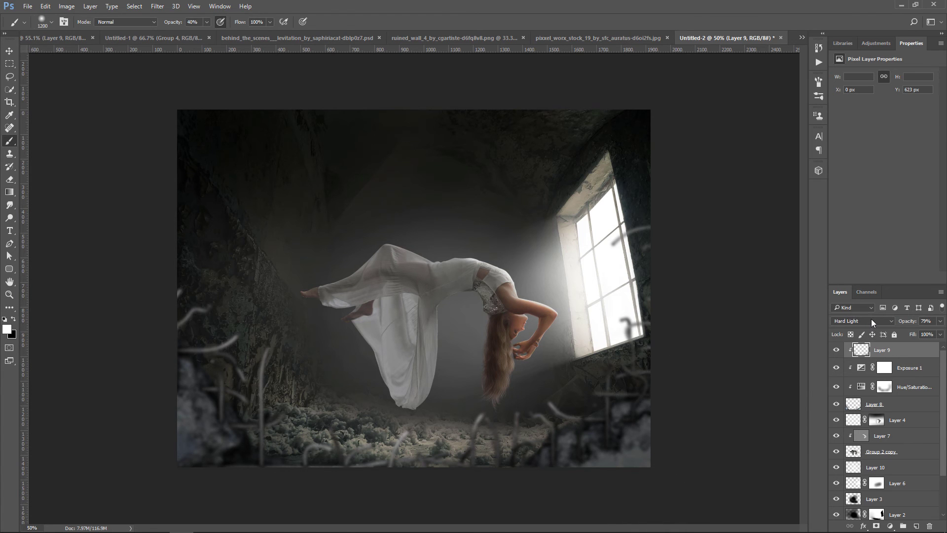
left_click(13, 319)
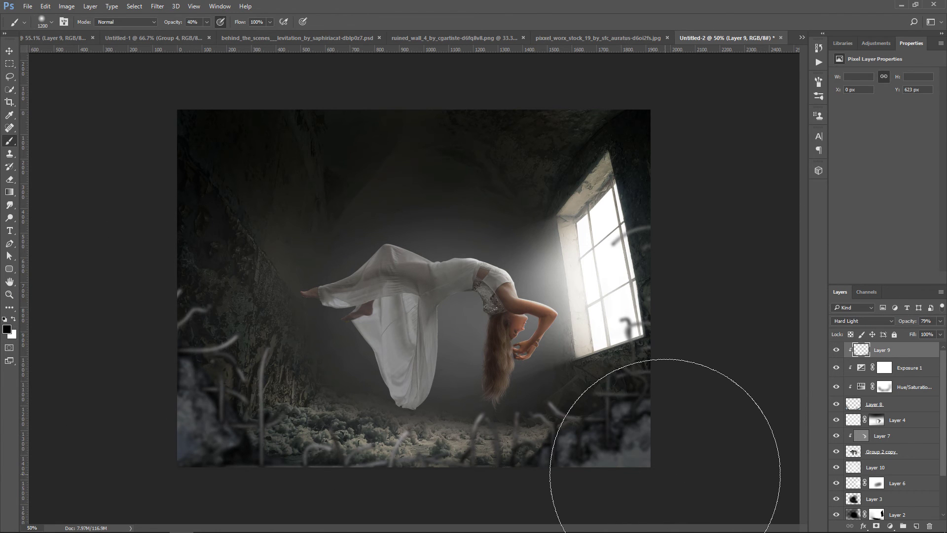
key("bracketleft")
key("bracketleft")
key("bracketleft")
left_click(659, 478)
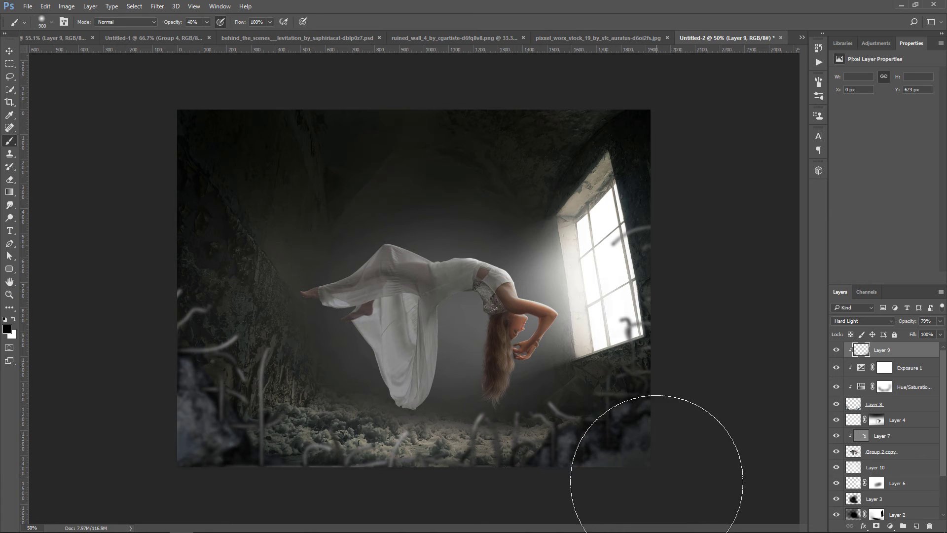
left_click(130, 450)
mouse_move(10, 531)
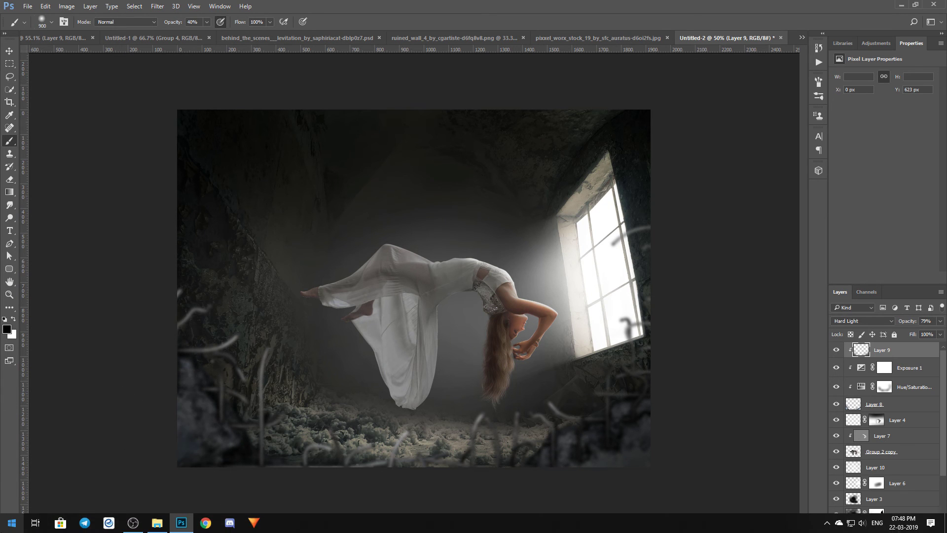
Add an empty layer above Layer 10, beneath the woman.
left_click(9, 51)
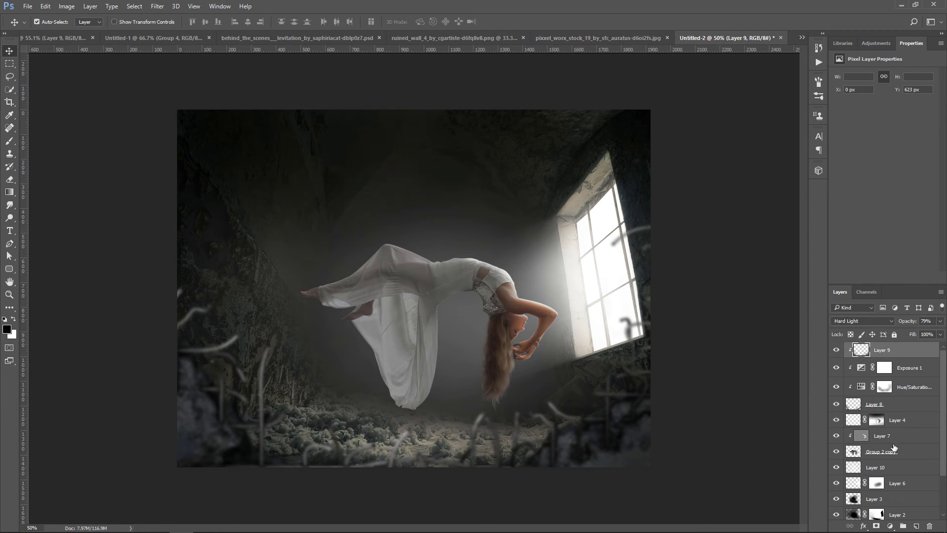
left_click(854, 473)
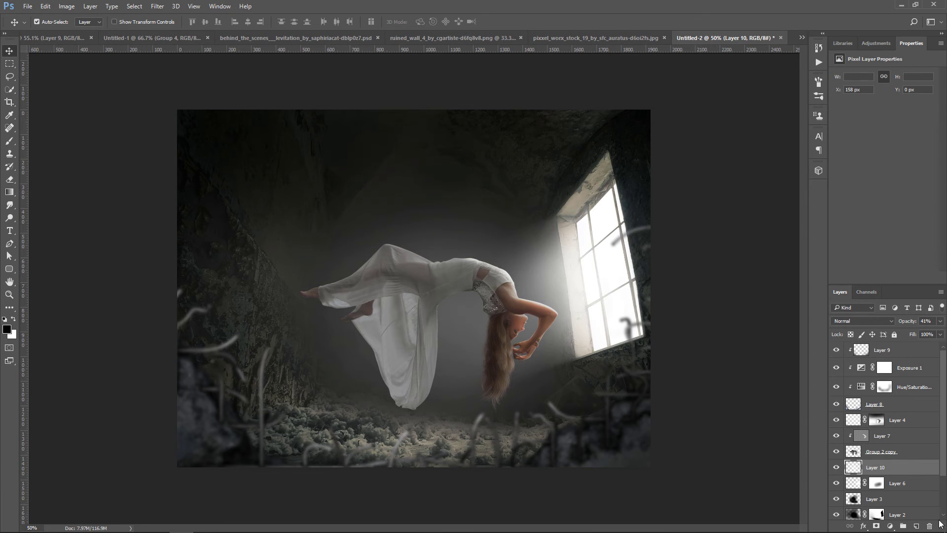
left_click(916, 525)
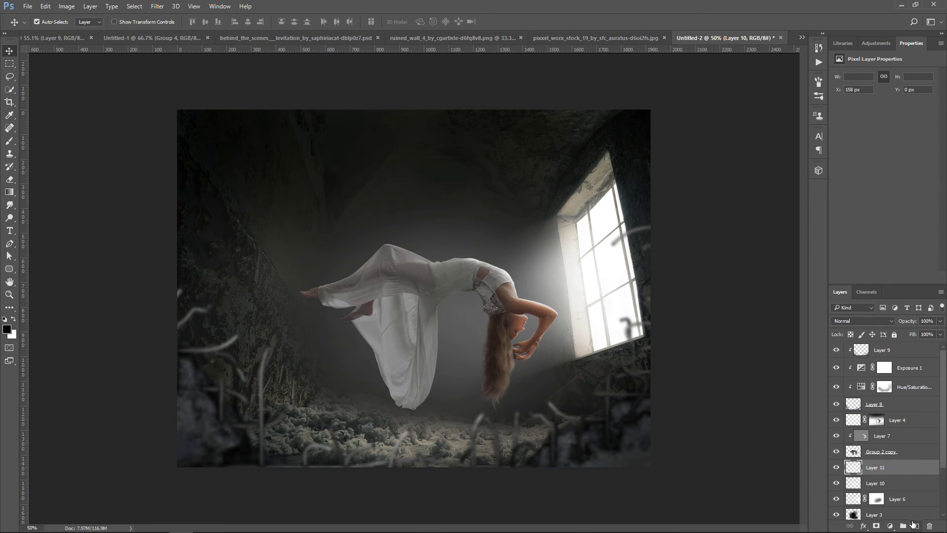
Bring the feathers layer from Untitled-1 into the composition above Layer 11, scale it to about 104% and align it with the canvas's upper-left corner.
left_click(128, 39)
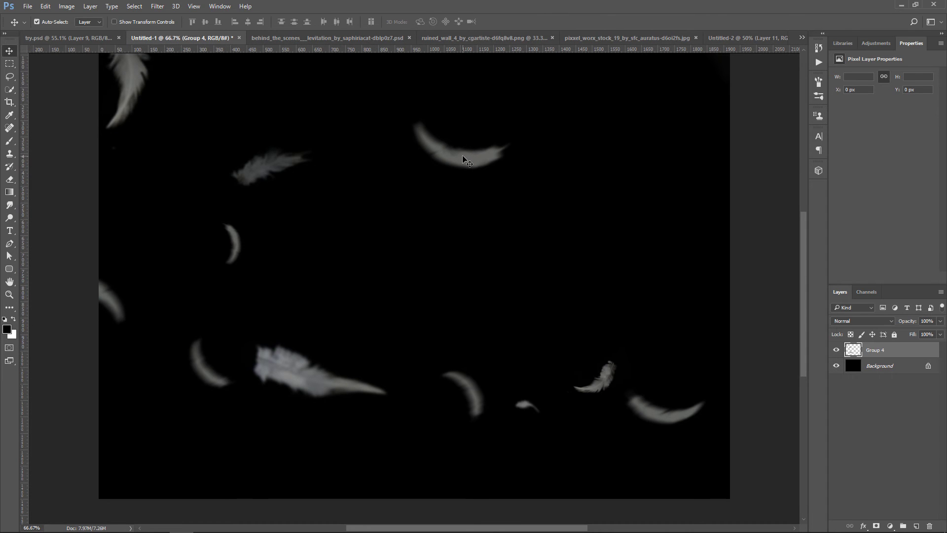
left_click_drag(461, 154, 436, 287)
key("ctrl+t")
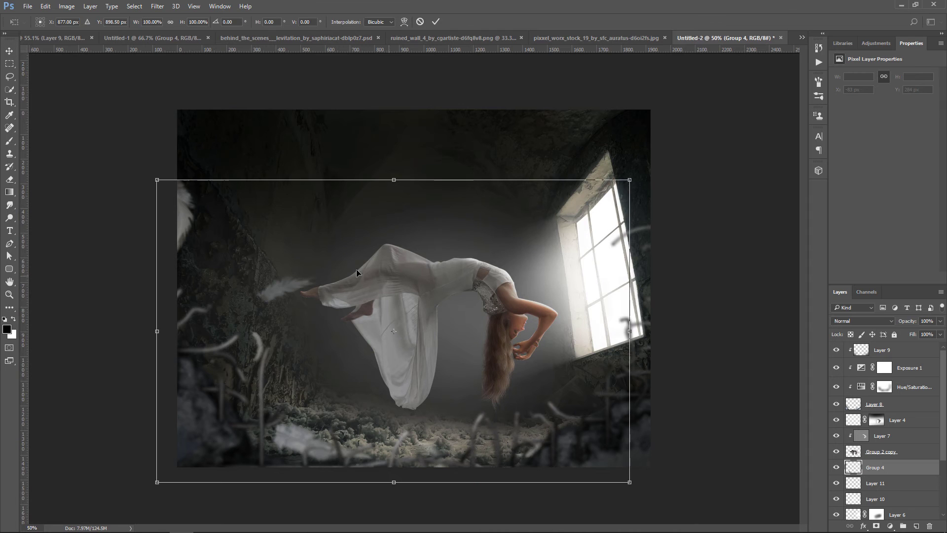
left_click_drag(357, 273, 302, 192)
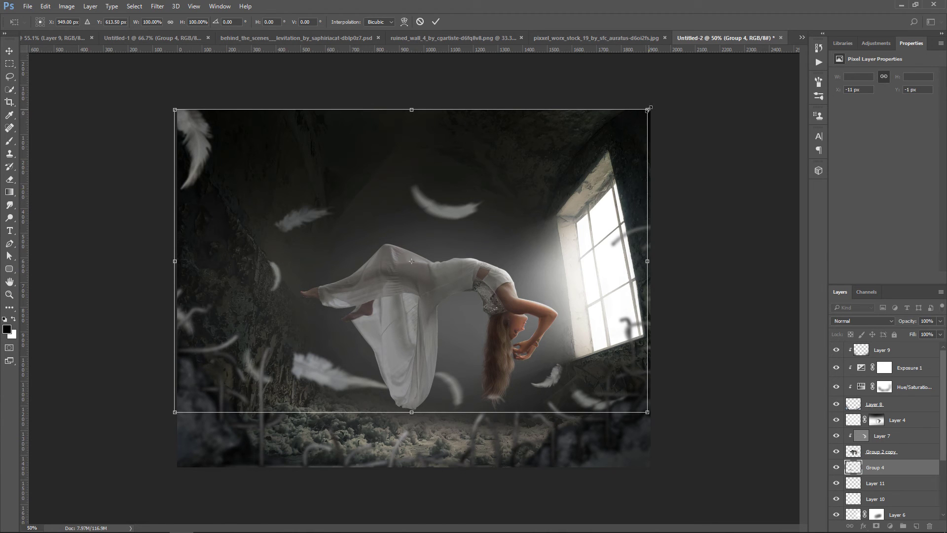
left_click_drag(649, 108, 659, 102)
left_click_drag(580, 163, 592, 170)
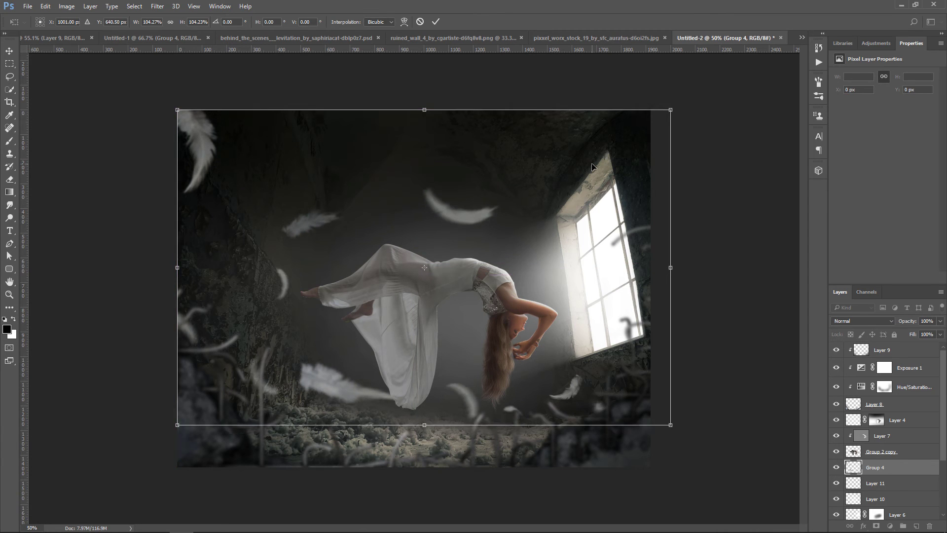
key("Return")
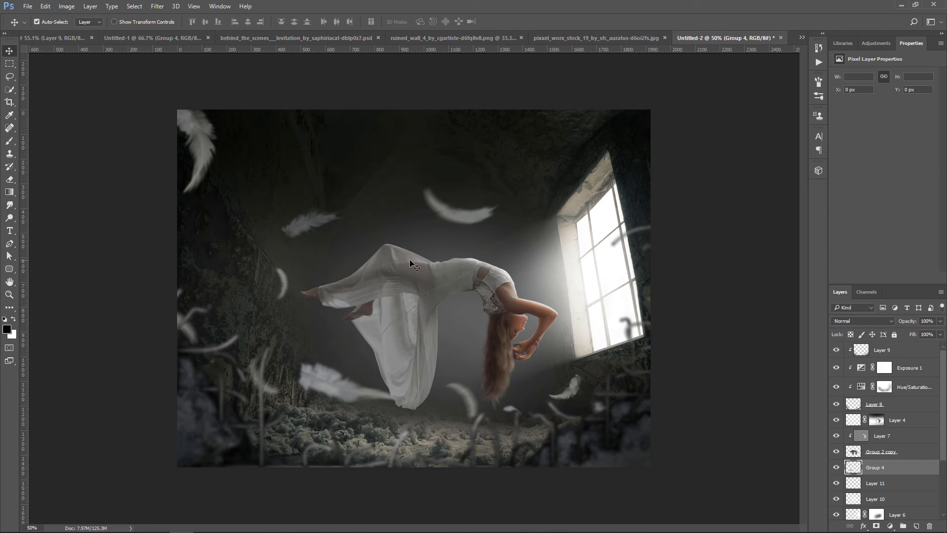
Stamp all visible layers into a new top layer, apply Color Efex Pro 4's Brilliance/Warmth filter with 75% warmth, and compare its effect.
left_click(913, 355)
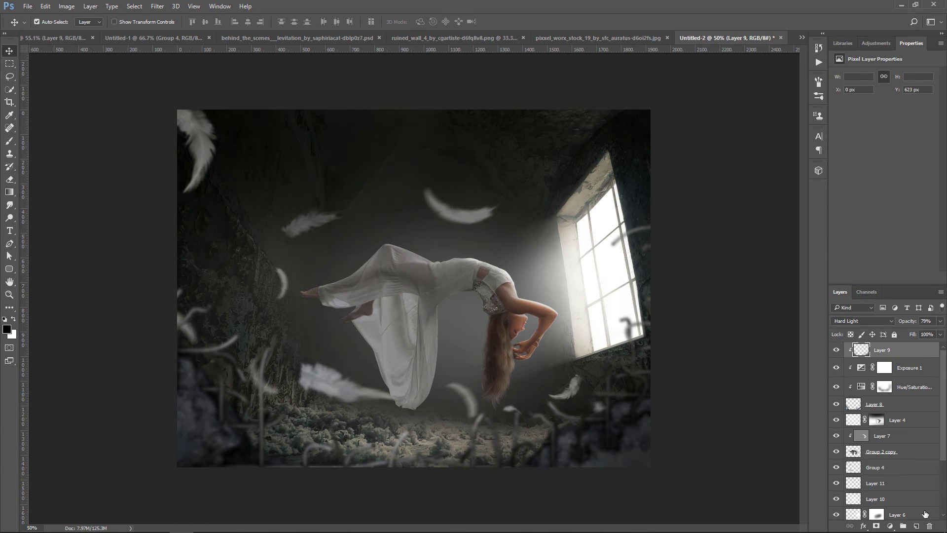
key("ctrl+shift+alt+e")
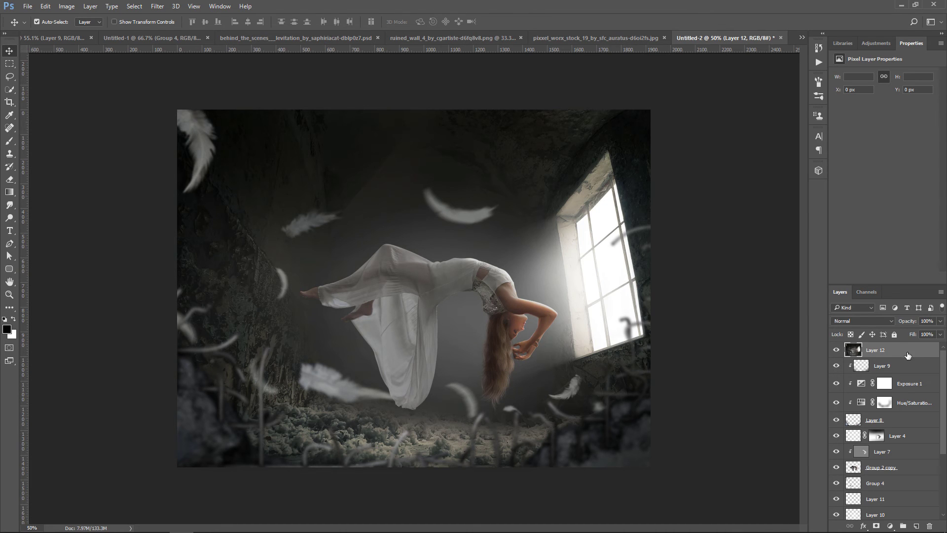
left_click(158, 7)
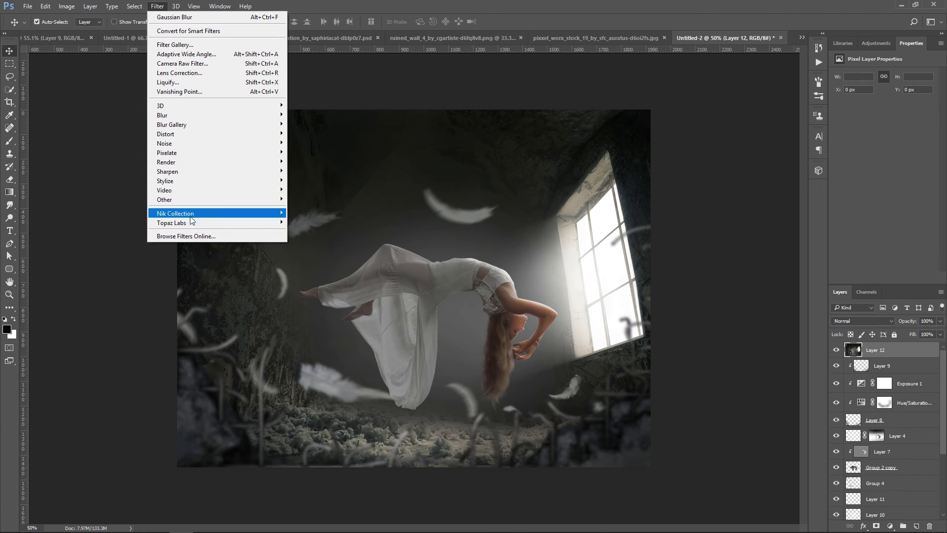
mouse_move(191, 217)
left_click(348, 223)
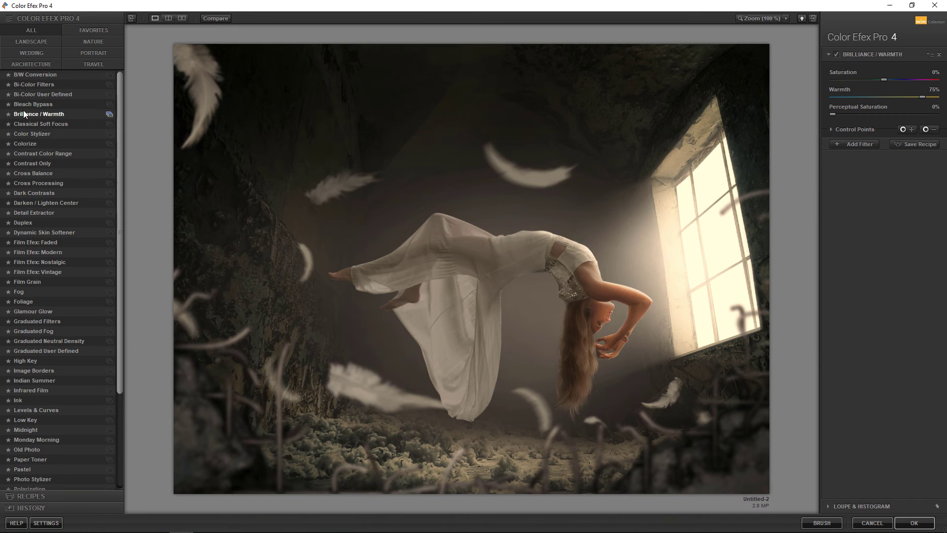
left_click(837, 54)
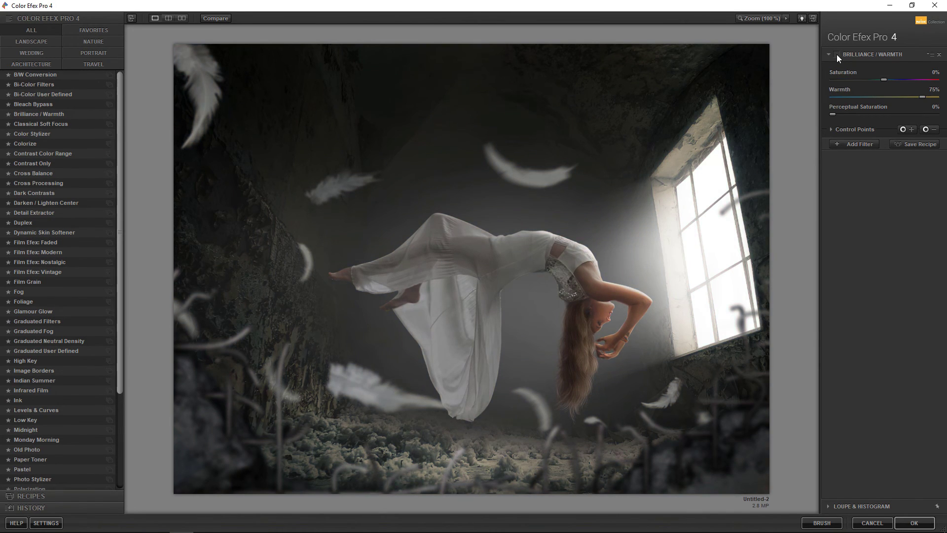
Stack a Cross Processing filter on the warmth effect, using method C04 at 19% strength.
left_click(859, 144)
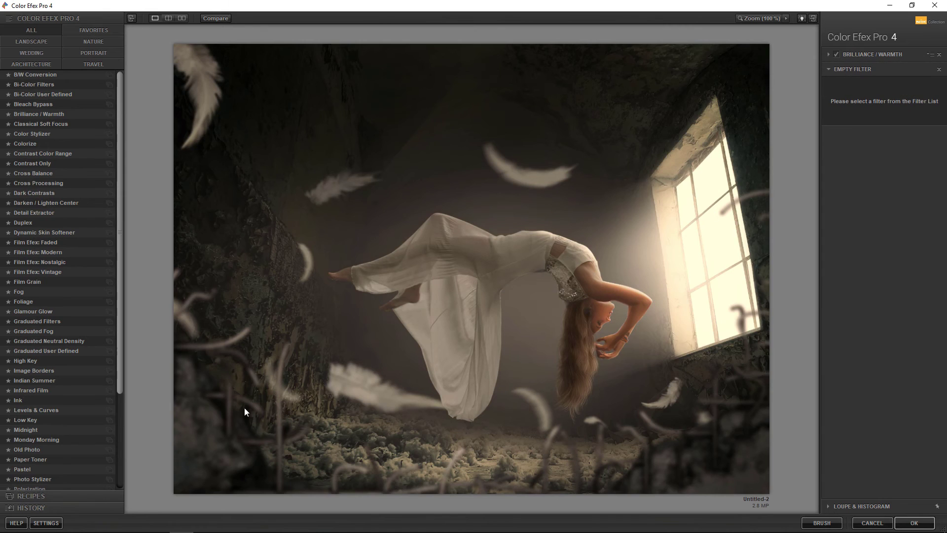
left_click(55, 184)
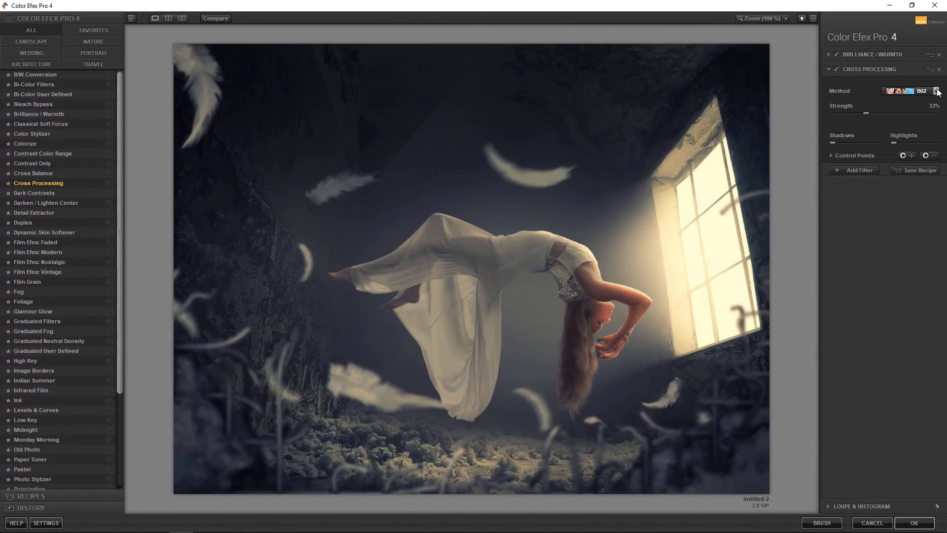
left_click(936, 91)
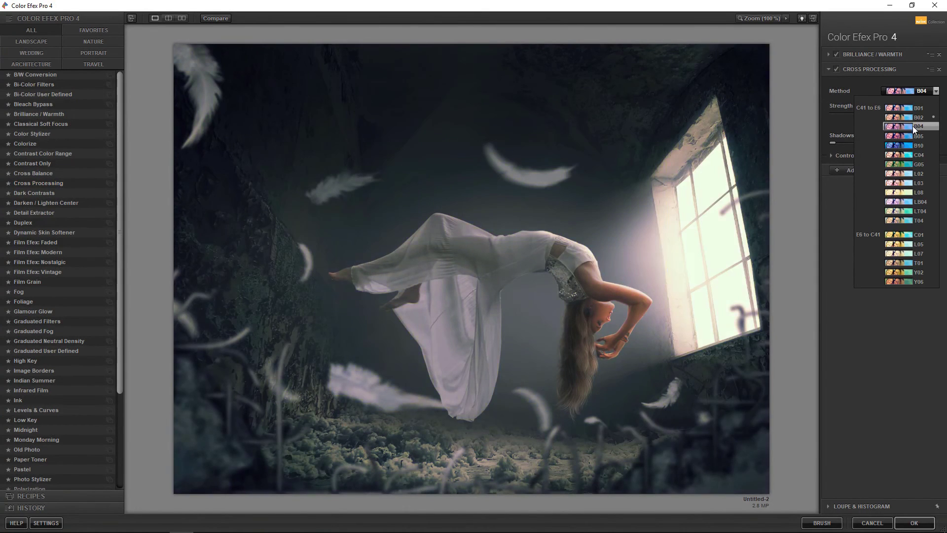
left_click(906, 154)
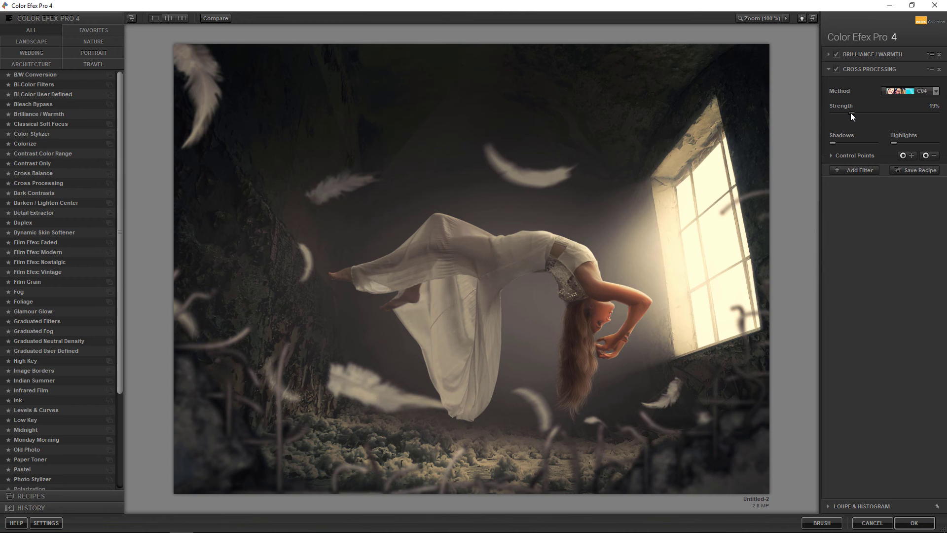
Add Glamour Glow with 27% glow, -29% saturation and a slightly warmer glow, apply the filter stack, and compare the image with and without it.
left_click(847, 167)
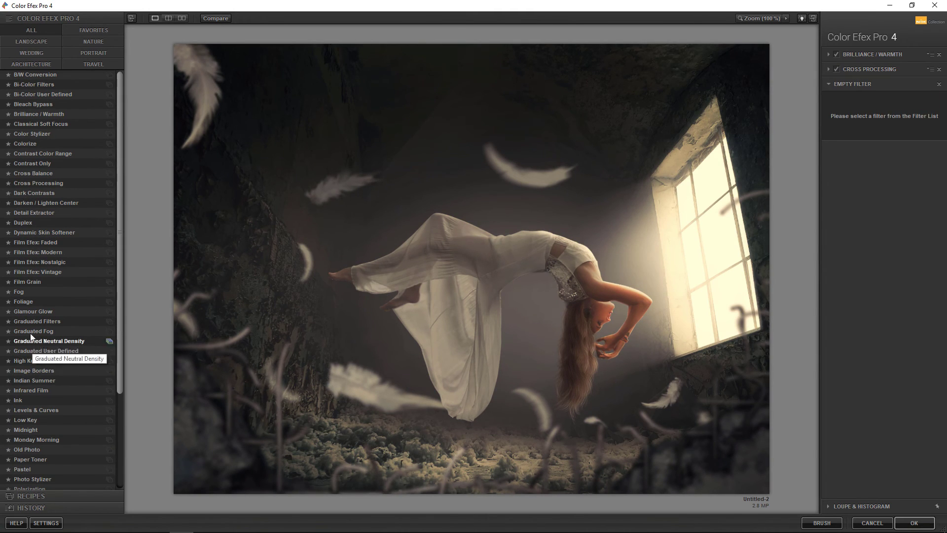
left_click(31, 313)
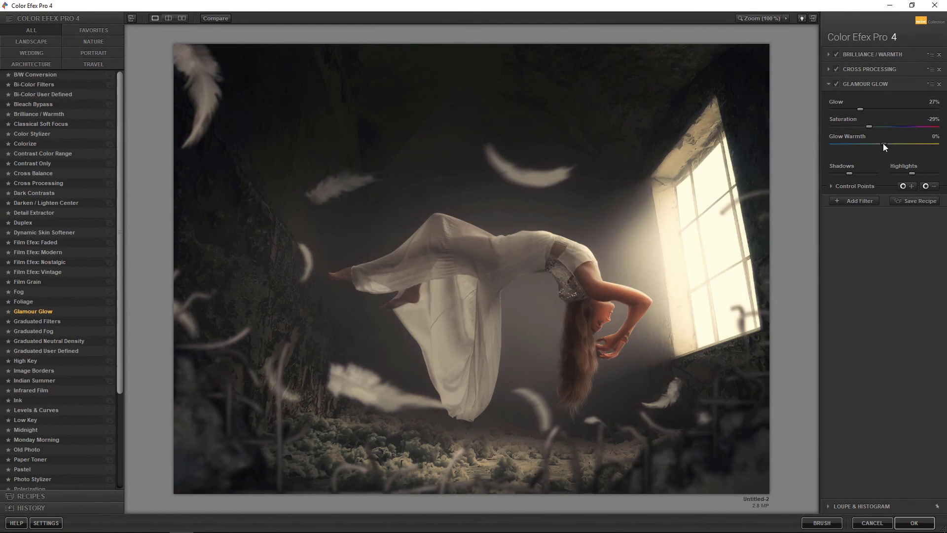
left_click_drag(884, 147, 897, 147)
left_click(921, 526)
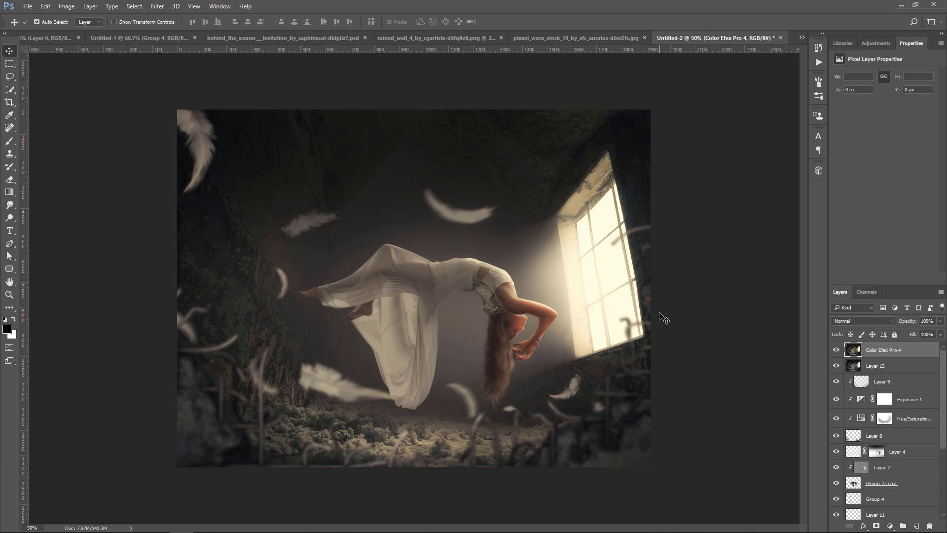
left_click(836, 349)
left_click(836, 350)
Add a Curves layer above the Color Efex Pro 4 layer, raising the black point to output 7 and mapping input 178 to 170.
left_click(889, 527)
left_click(893, 372)
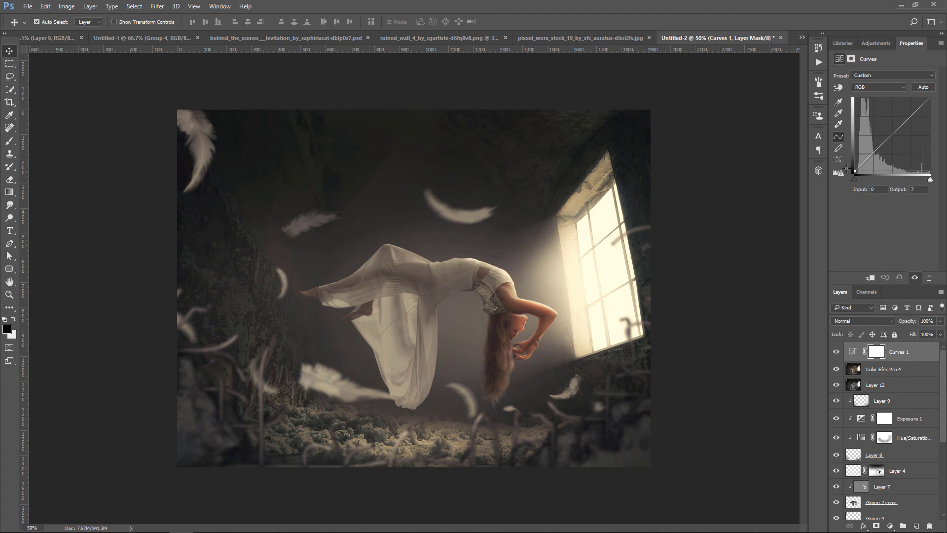
left_click_drag(907, 120, 908, 123)
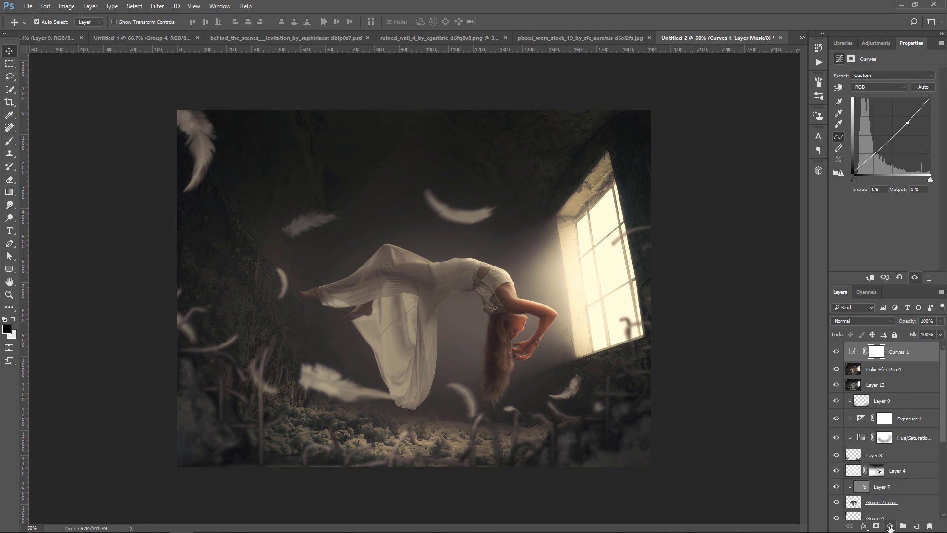
Add a Gradient Fill layer above Curves 1 with a black-to-transparent gradient.
left_click(890, 527)
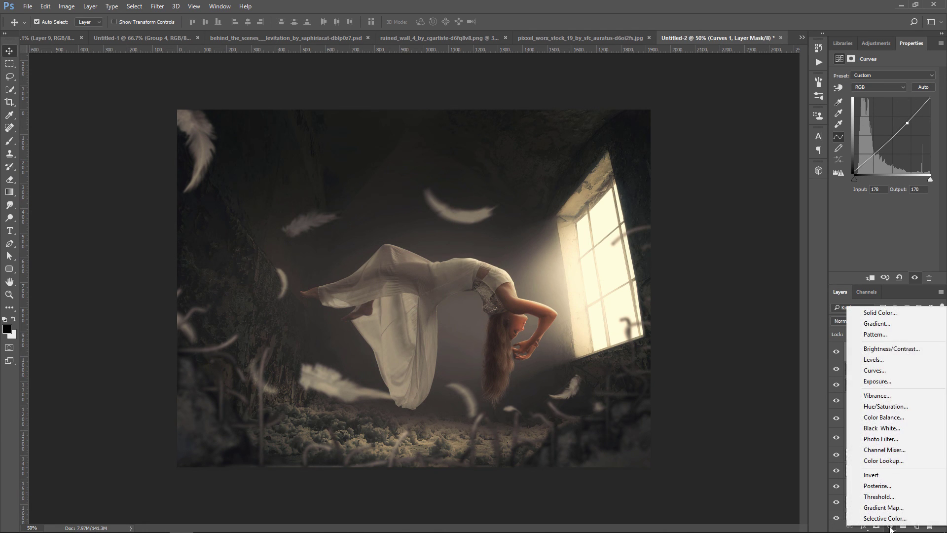
left_click(889, 324)
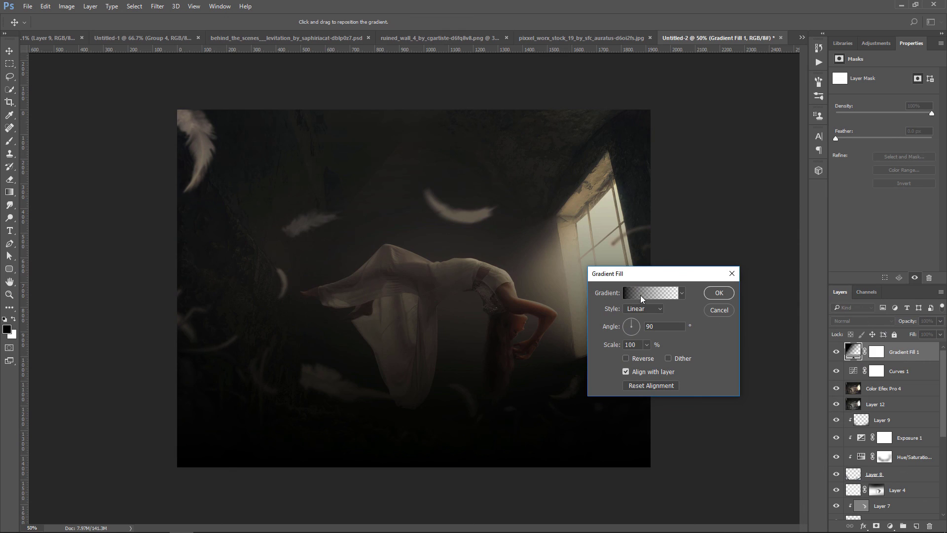
left_click(640, 295)
left_click(148, 295)
left_click(187, 334)
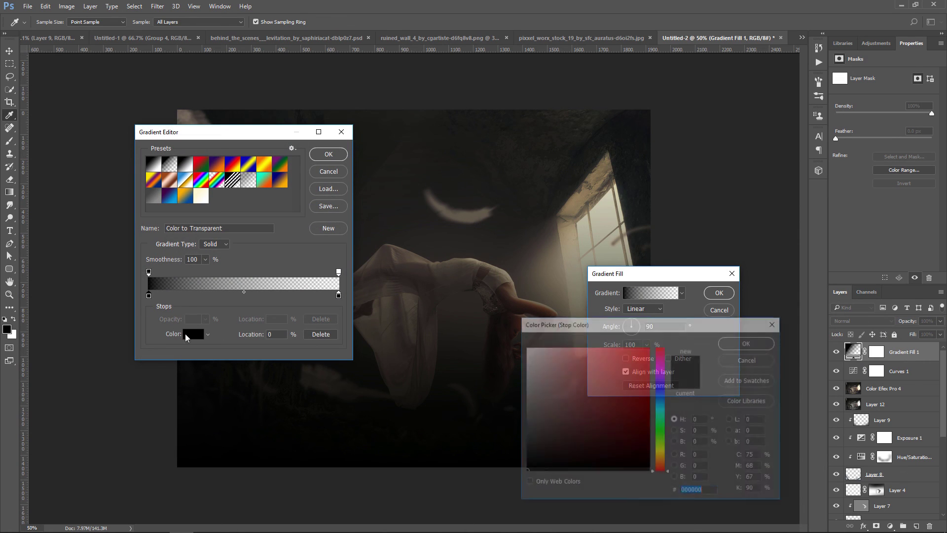
left_click(748, 343)
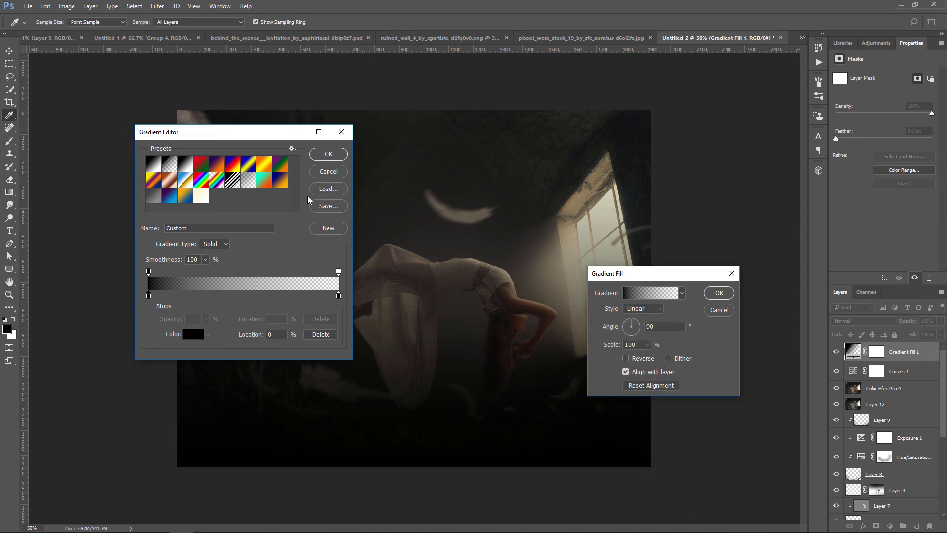
left_click(329, 154)
Turn the gradient fill into a vignette using the Radial style, reversed, at 418% scale.
left_click(646, 309)
left_click(633, 324)
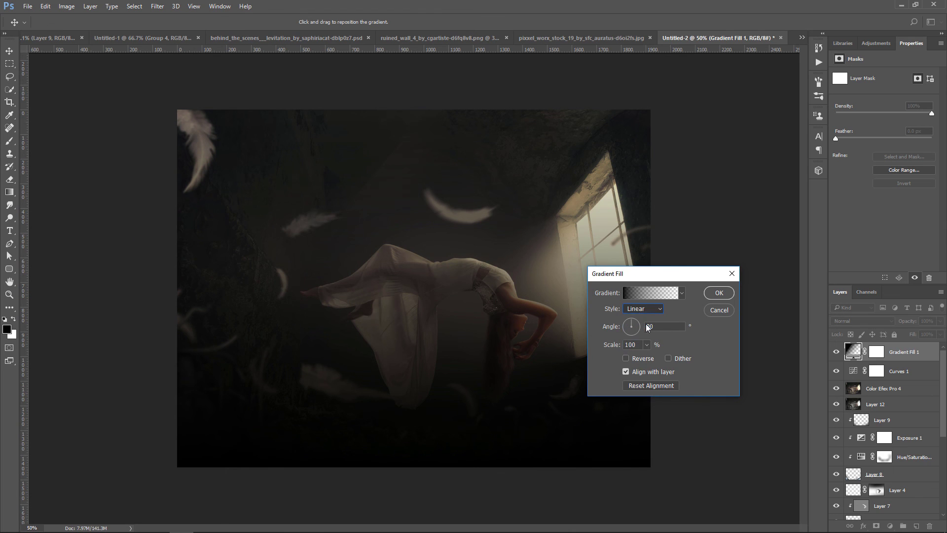
left_click(625, 359)
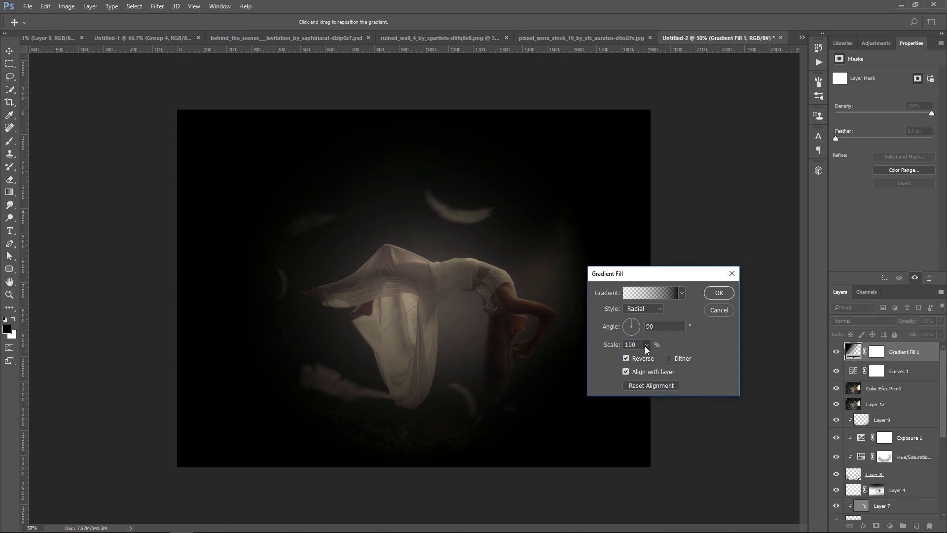
left_click_drag(647, 344, 661, 356)
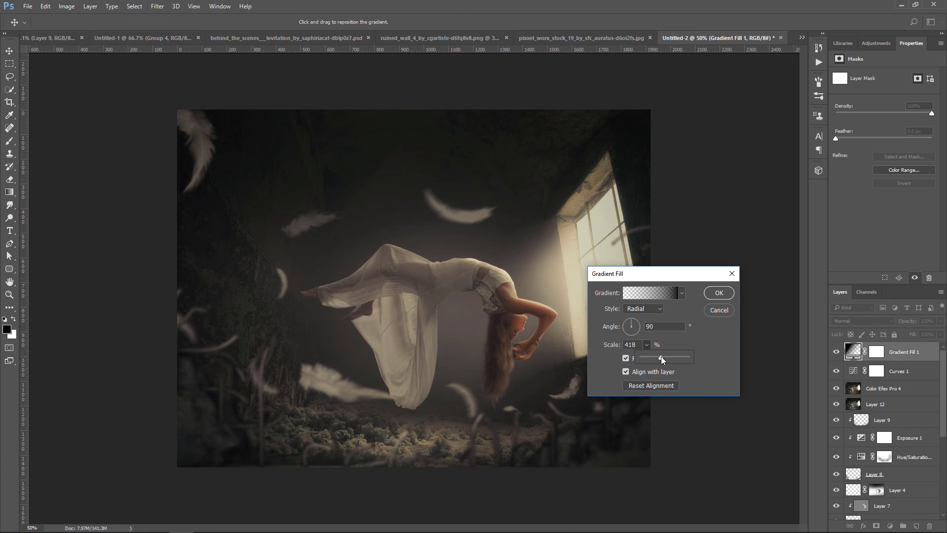
left_click(719, 293)
Mask the vignette off the woman and window with a large soft black brush up to 1300 px at 40% opacity, and compare its effect.
left_click(877, 353)
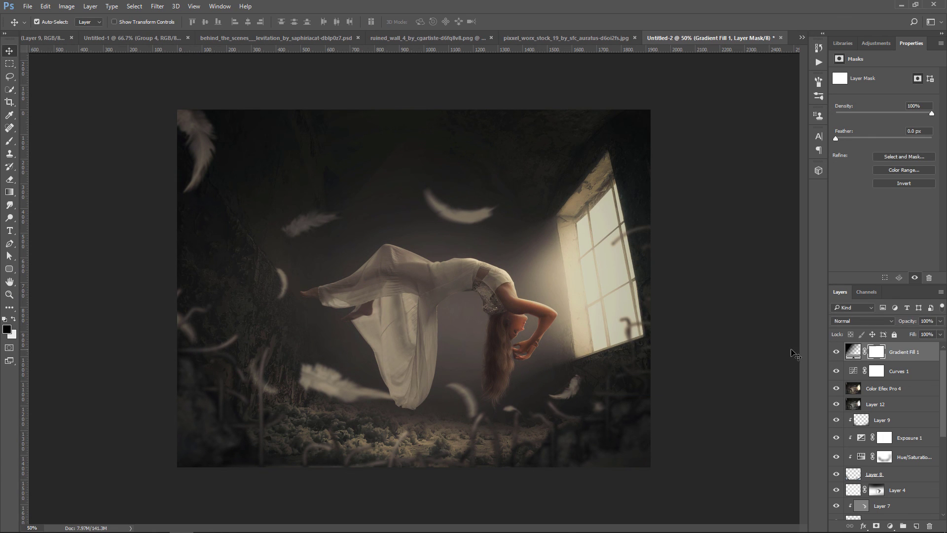
left_click(9, 140)
key("bracketright")
key("bracketright")
key("bracketright")
key("bracketright")
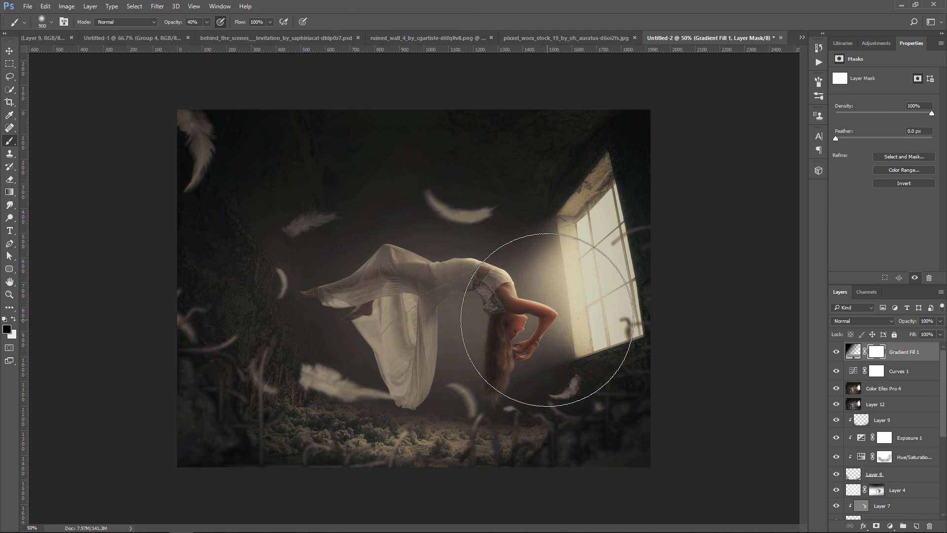
key("bracketleft")
key("bracketleft")
key("bracketleft")
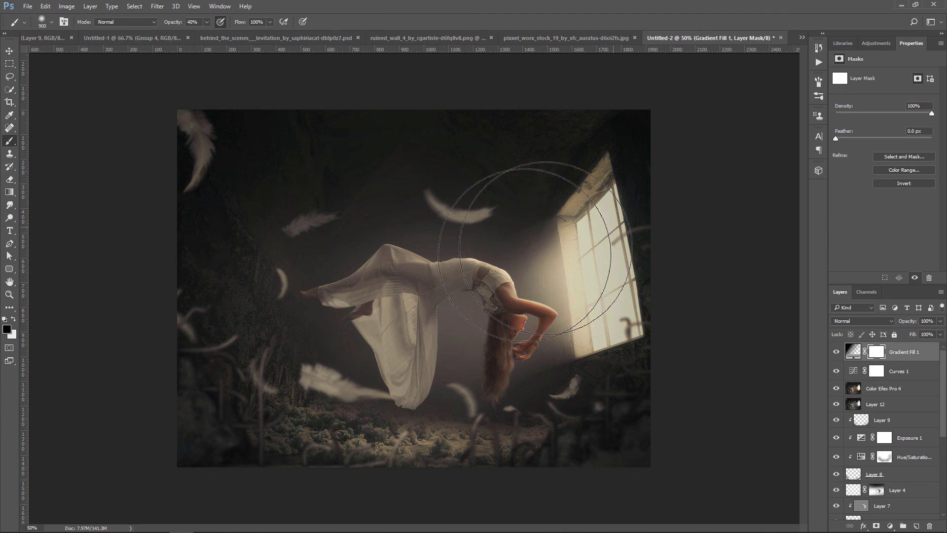
mouse_move(542, 233)
left_mouse_down()
mouse_move(241, 257)
mouse_move(350, 292)
mouse_move(237, 297)
mouse_move(294, 299)
mouse_move(343, 284)
mouse_move(329, 253)
mouse_move(400, 224)
mouse_move(401, 260)
mouse_move(356, 271)
mouse_move(263, 261)
mouse_move(503, 288)
mouse_move(526, 272)
mouse_move(563, 271)
left_mouse_up()
key("bracketright")
key("bracketright")
key("bracketright")
key("bracketright")
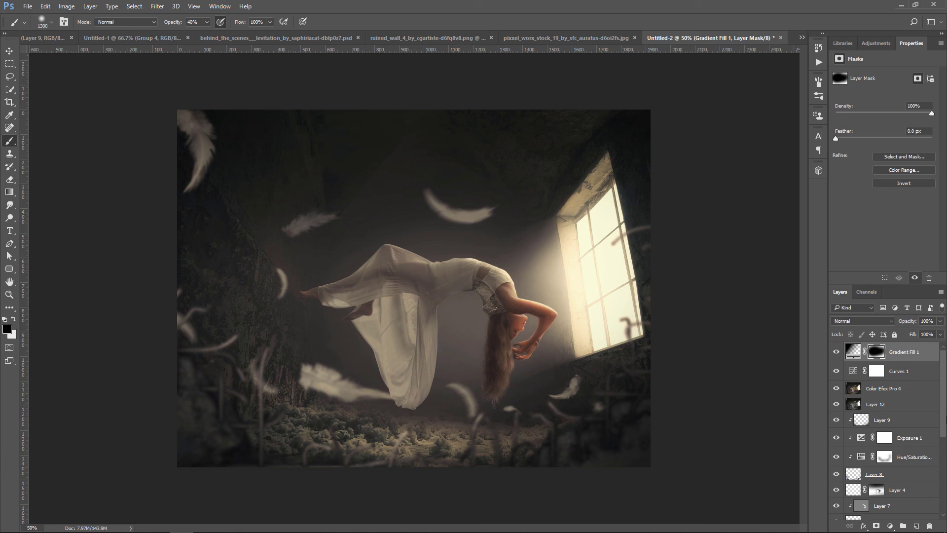
left_click(837, 352)
left_click(837, 351)
left_click(837, 352)
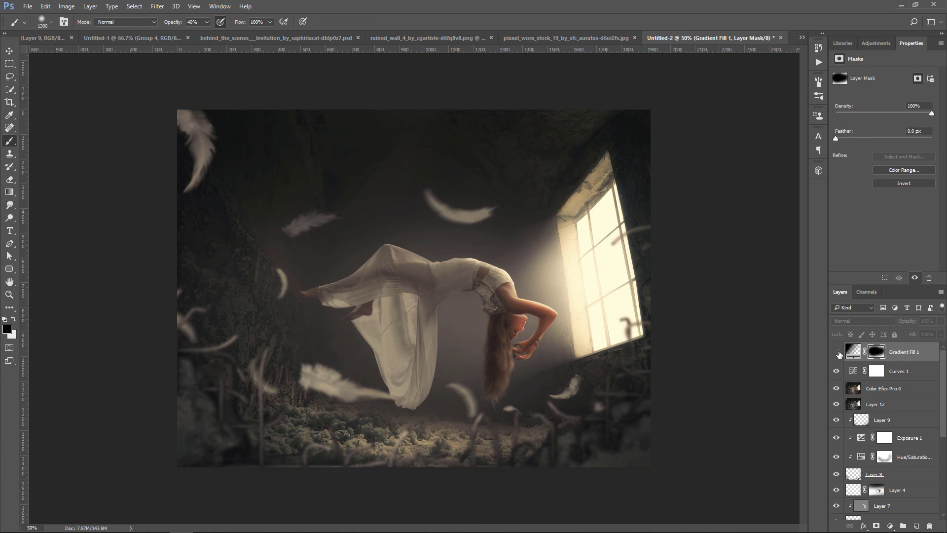
left_click(837, 352)
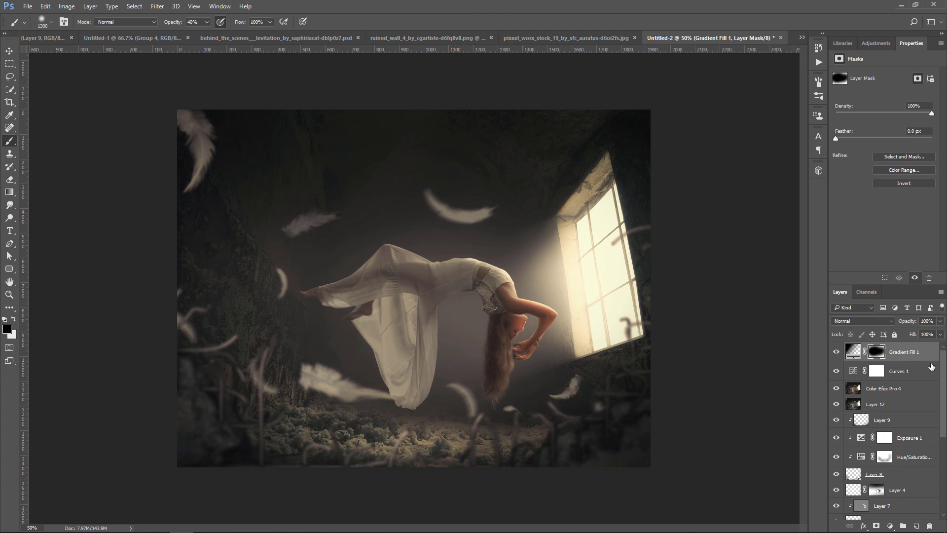
Add a Brightness/Contrast layer above the vignette with brightness 10 and contrast 12.
left_click(891, 527)
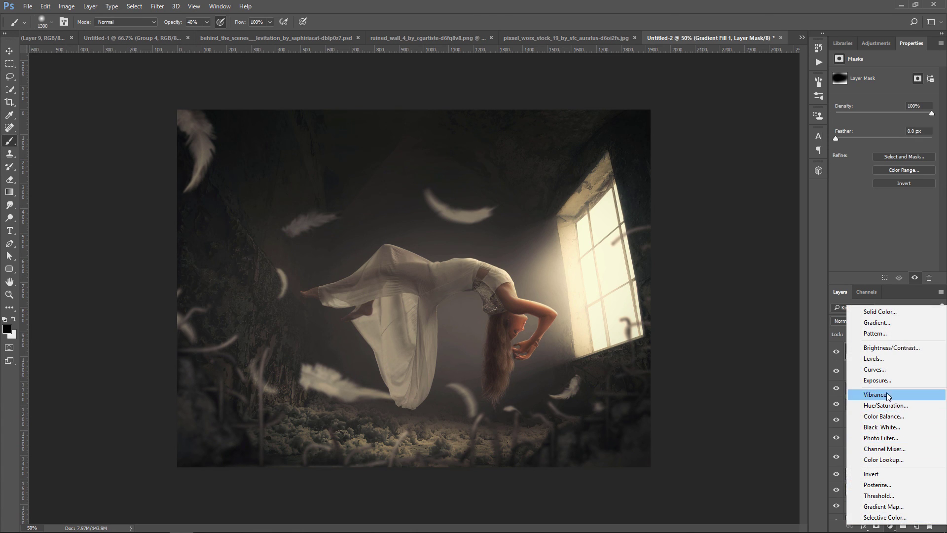
left_click(894, 348)
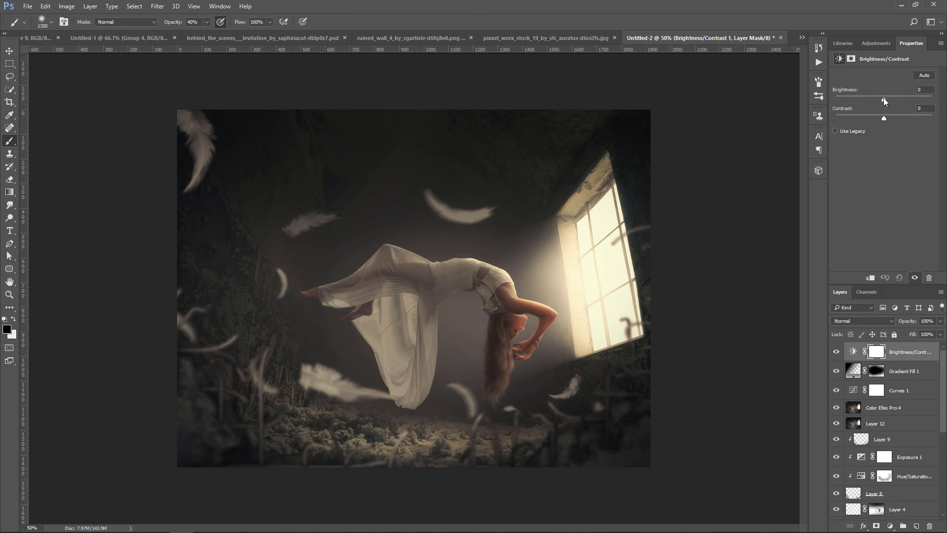
left_click_drag(886, 100, 888, 100)
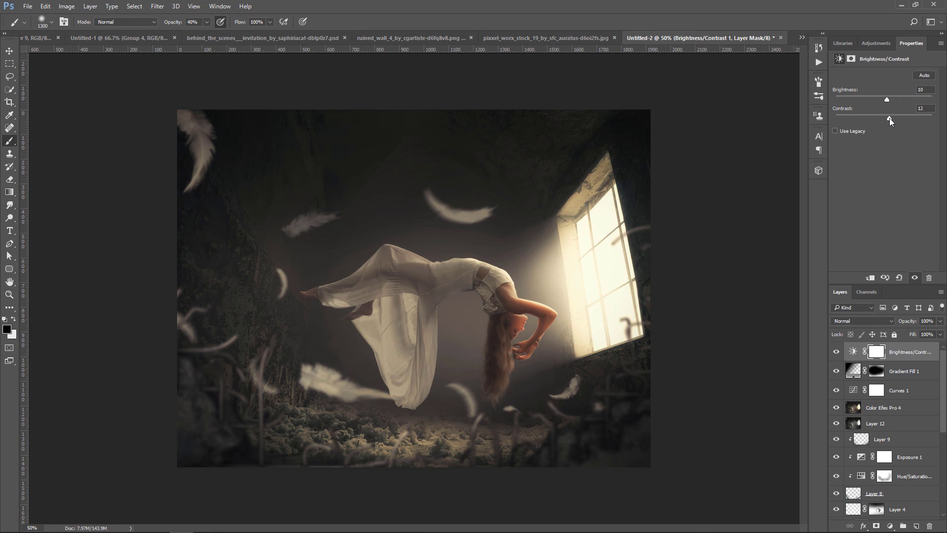
key("v")
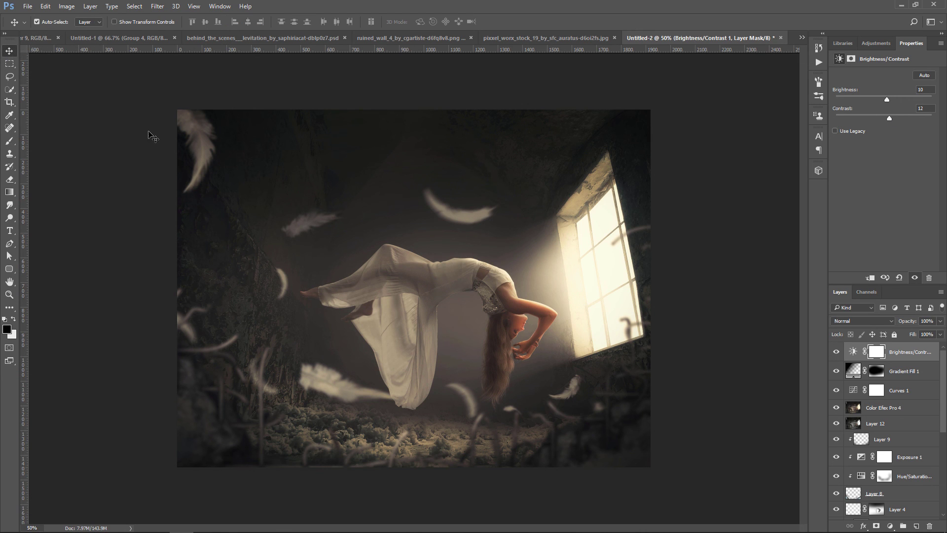